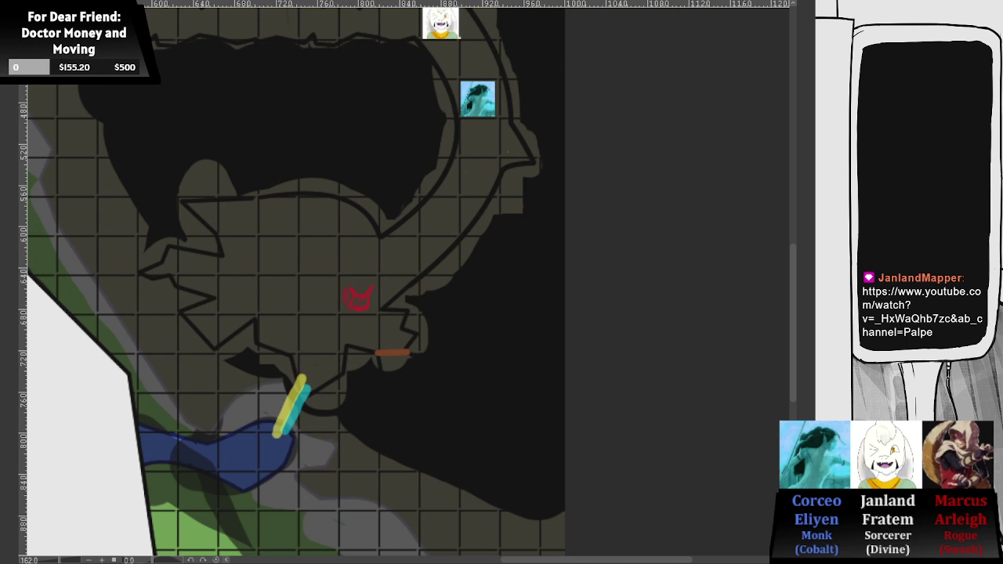
# - Erase the red enemy mark in the upper cave chamber above the white-haired token
pyautogui.scroll(2, 582, 319)
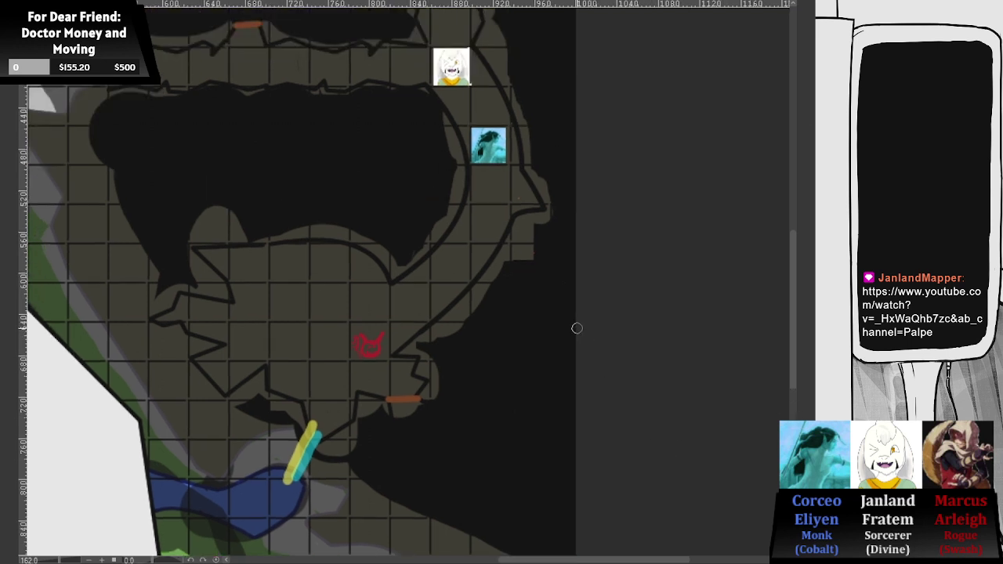
pyautogui.scroll(-2, 561, 320)
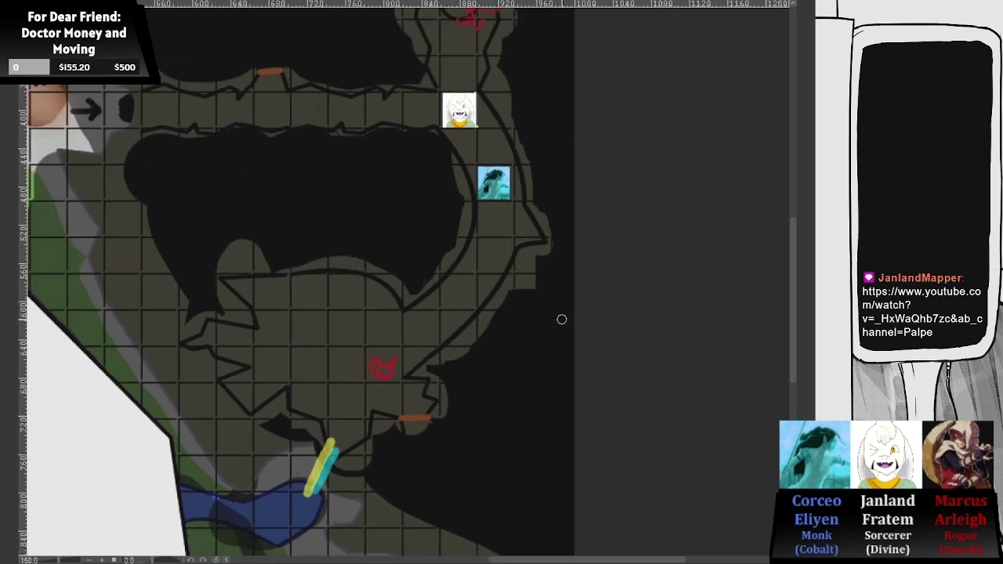
pyautogui.scroll(-2, 559, 315)
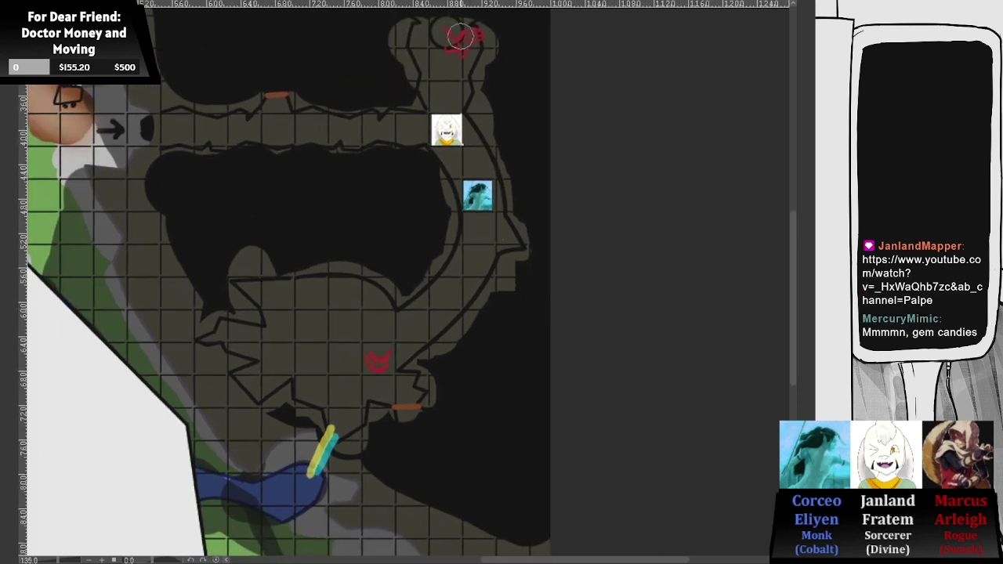
pyautogui.moveTo(469, 35)
pyautogui.mouseDown()
pyautogui.moveTo(479, 39)
pyautogui.moveTo(447, 36)
pyautogui.moveTo(463, 50)
pyautogui.mouseUp()
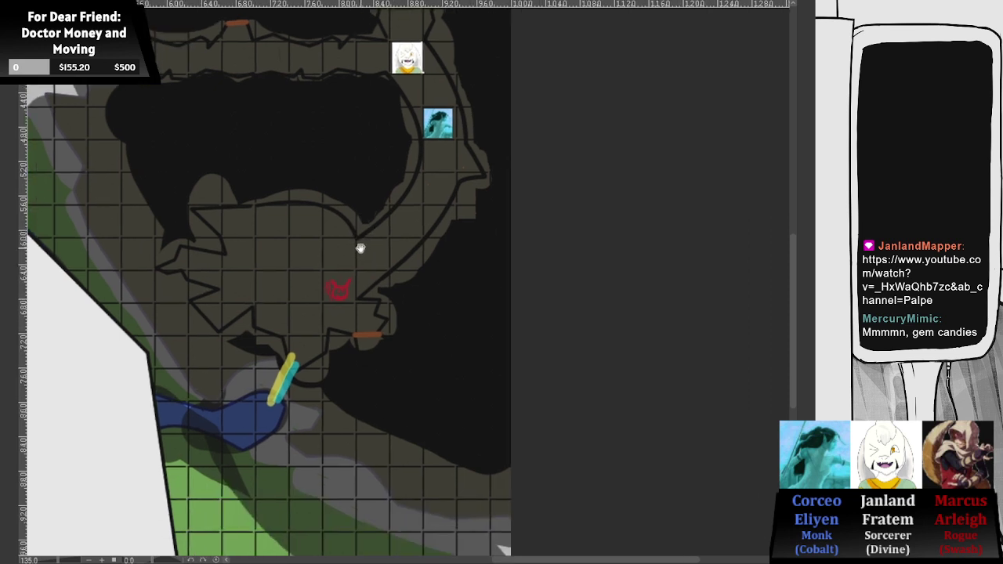
# - Move the remaining red enemy mark, with its layer's yellow and cyan strokes, closer to the brown door
pyautogui.moveTo(403, 294); pyautogui.dragTo(362, 221)
pyautogui.scroll(1, 366, 301)
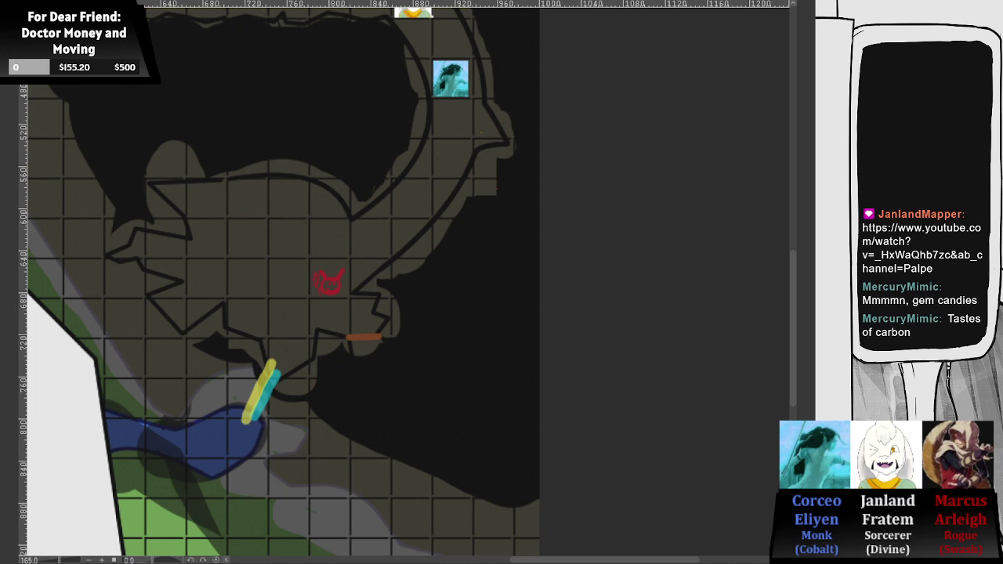
pyautogui.scroll(-2, 295, 347)
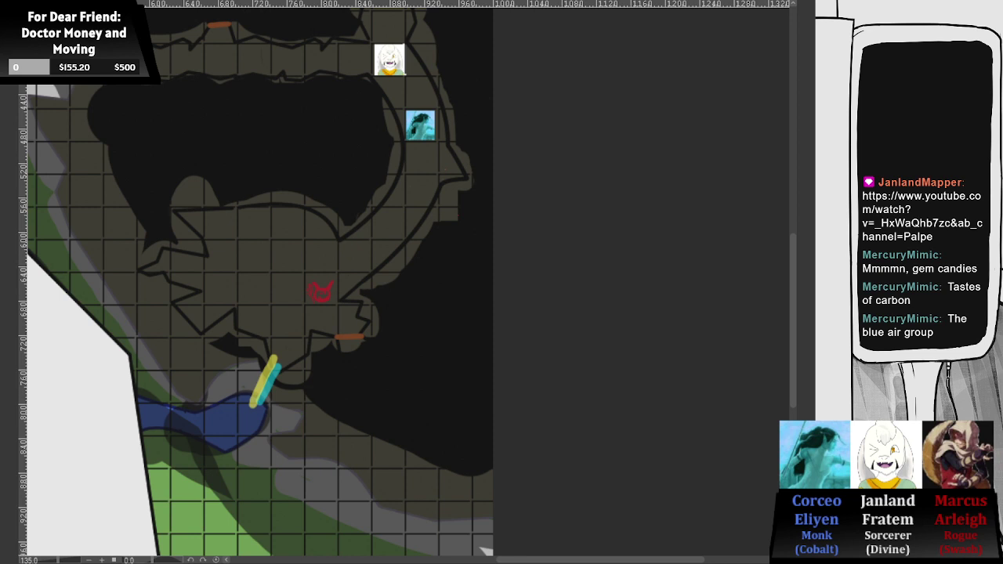
pyautogui.scroll(-1, 479, 196)
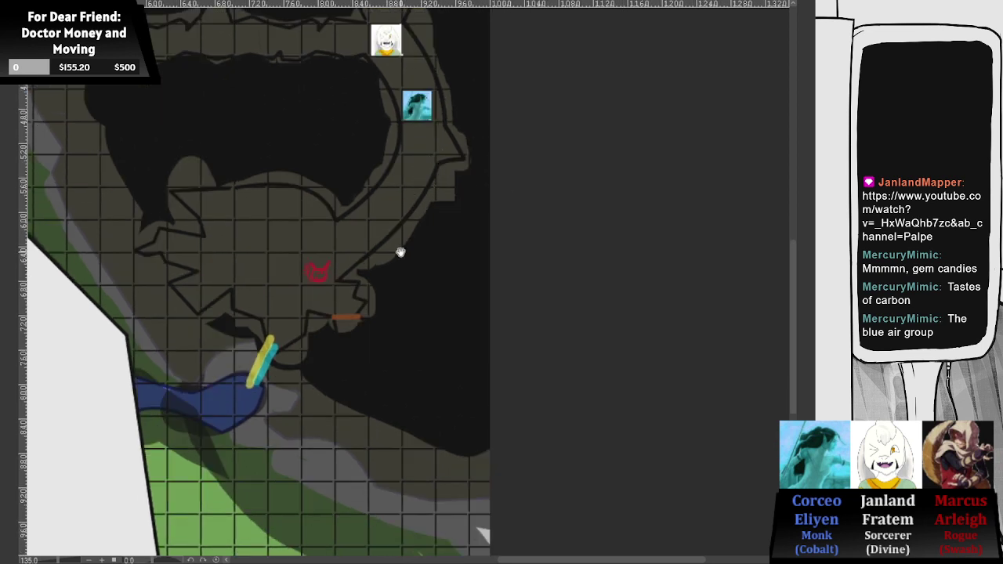
pyautogui.scroll(1, 399, 252)
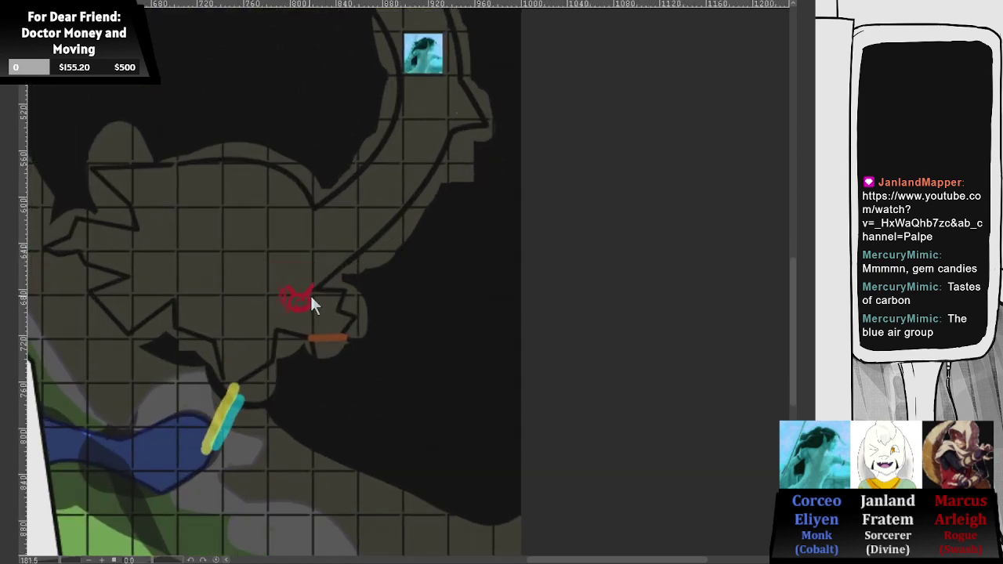
pyautogui.moveTo(311, 297)
pyautogui.mouseDown()
pyautogui.moveTo(306, 310)
pyautogui.moveTo(316, 321)
pyautogui.mouseUp()
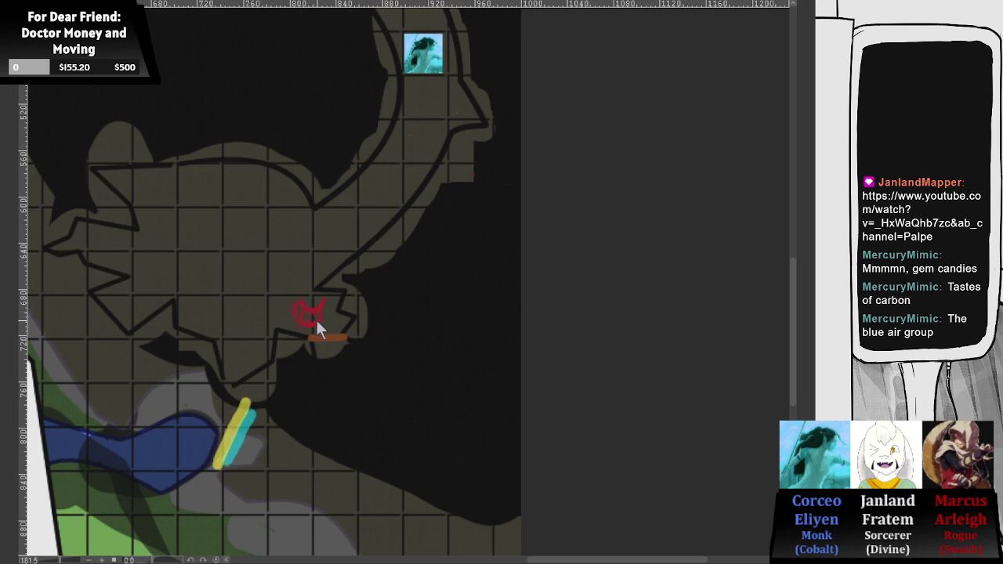
# - Move the white-haired portrait token from the upper corridor down to the square just above the brown door
pyautogui.scroll(1, 361, 335)
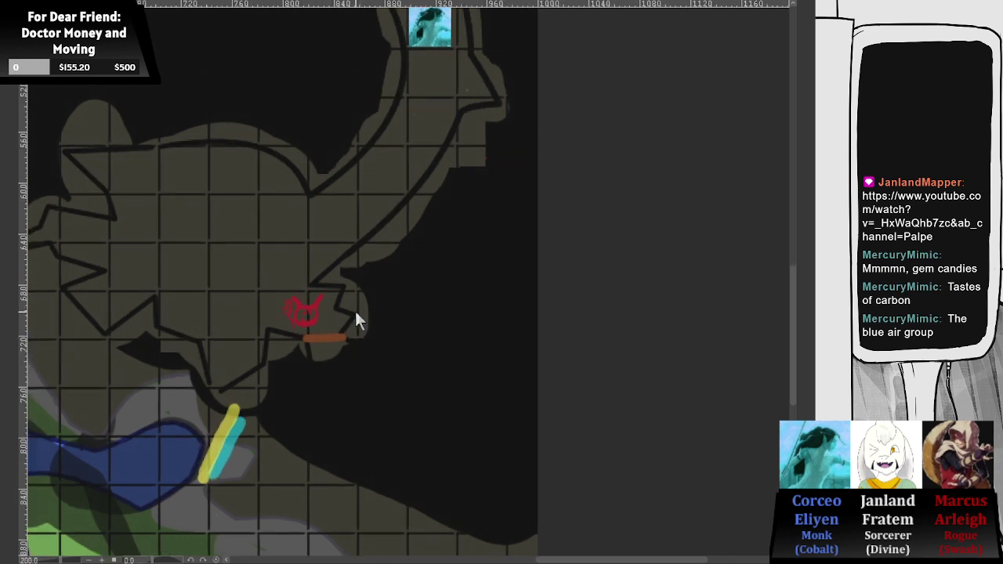
pyautogui.scroll(-1, 355, 312)
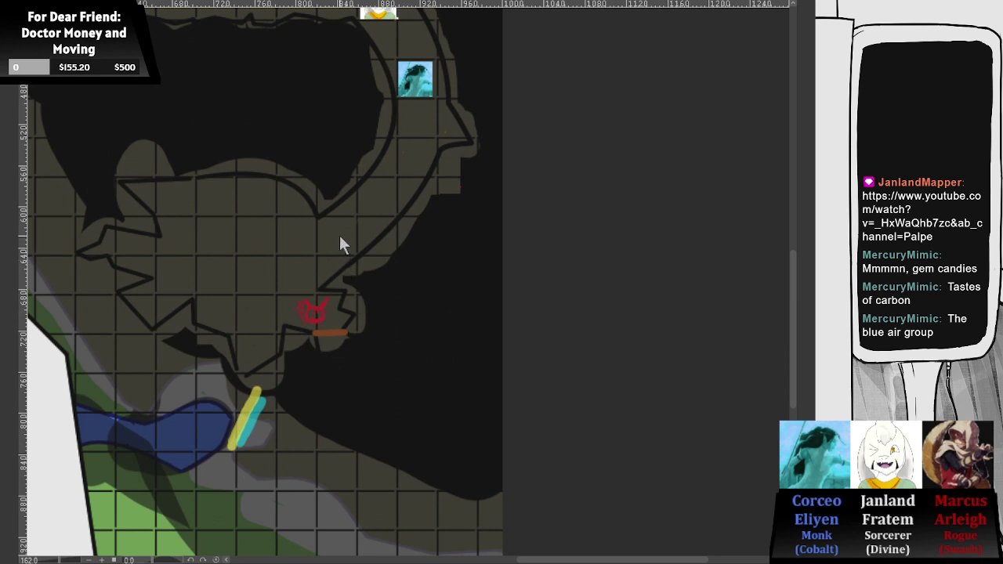
pyautogui.moveTo(339, 236); pyautogui.dragTo(344, 306)
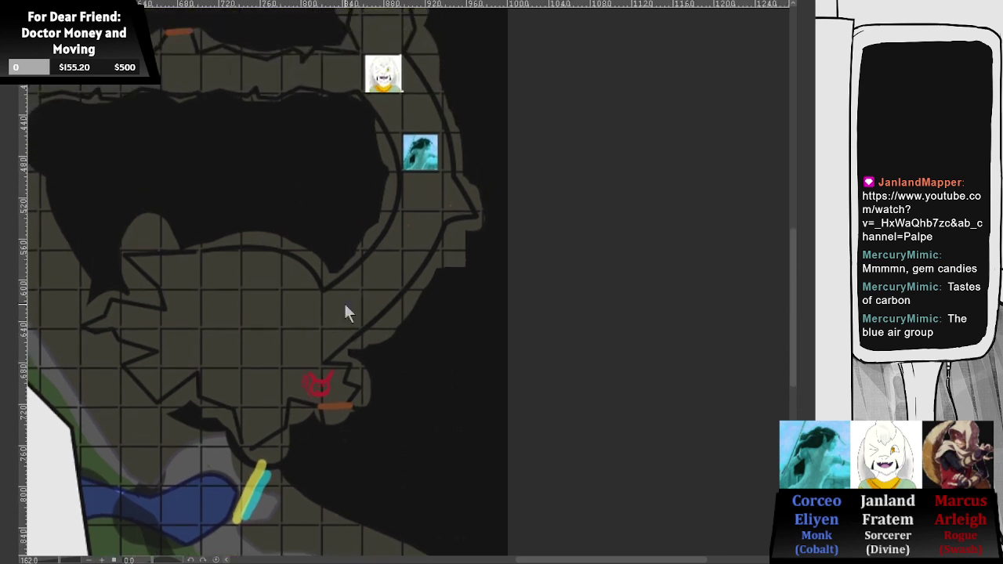
pyautogui.scroll(-1, 347, 311)
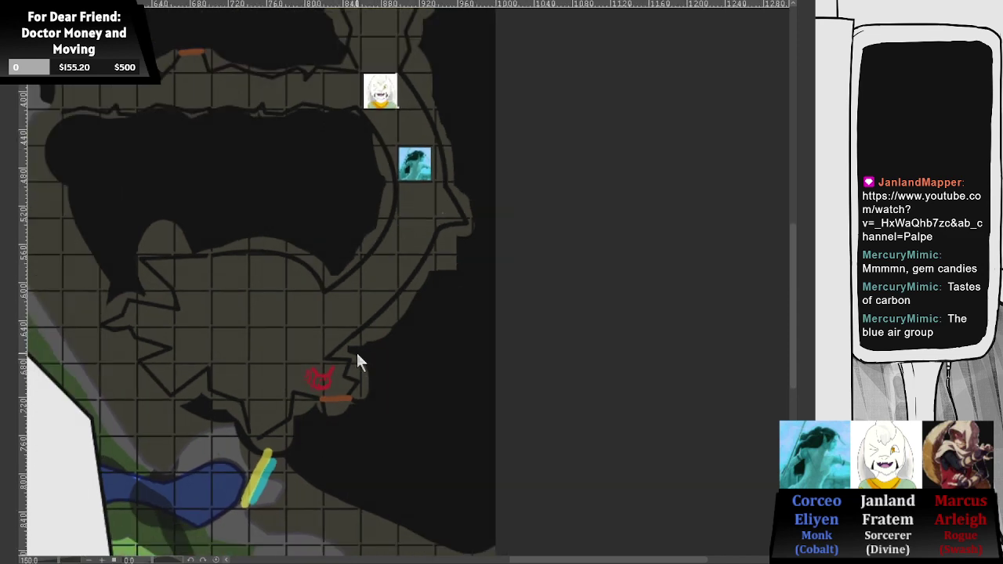
pyautogui.scroll(1, 356, 362)
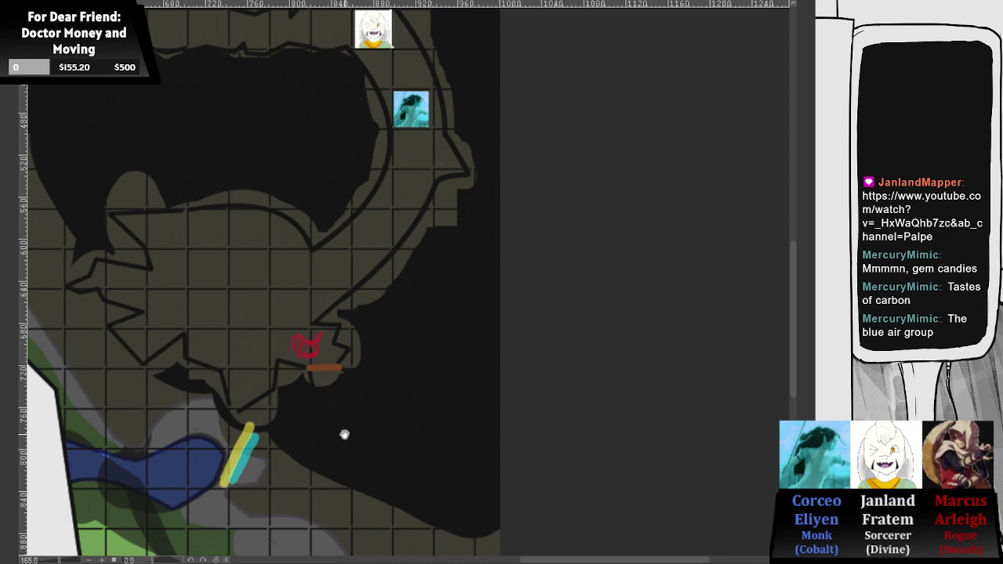
pyautogui.scroll(2, 342, 431)
pyautogui.scroll(-6, 418, 312)
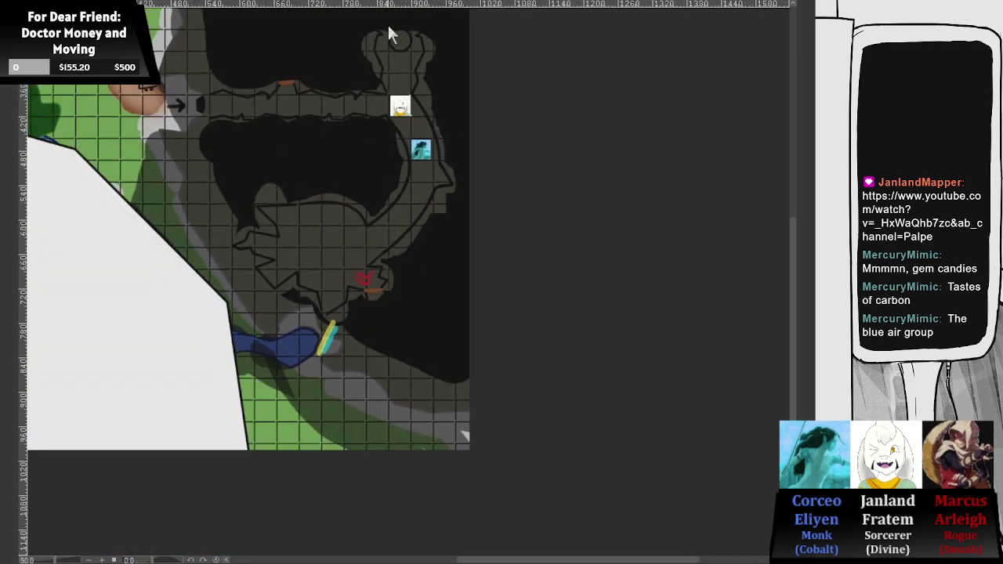
pyautogui.moveTo(398, 104)
pyautogui.mouseDown()
pyautogui.moveTo(409, 166)
pyautogui.moveTo(391, 220)
pyautogui.moveTo(368, 247)
pyautogui.moveTo(366, 286)
pyautogui.mouseUp()
pyautogui.scroll(2, 366, 286)
pyautogui.scroll(1, 367, 286)
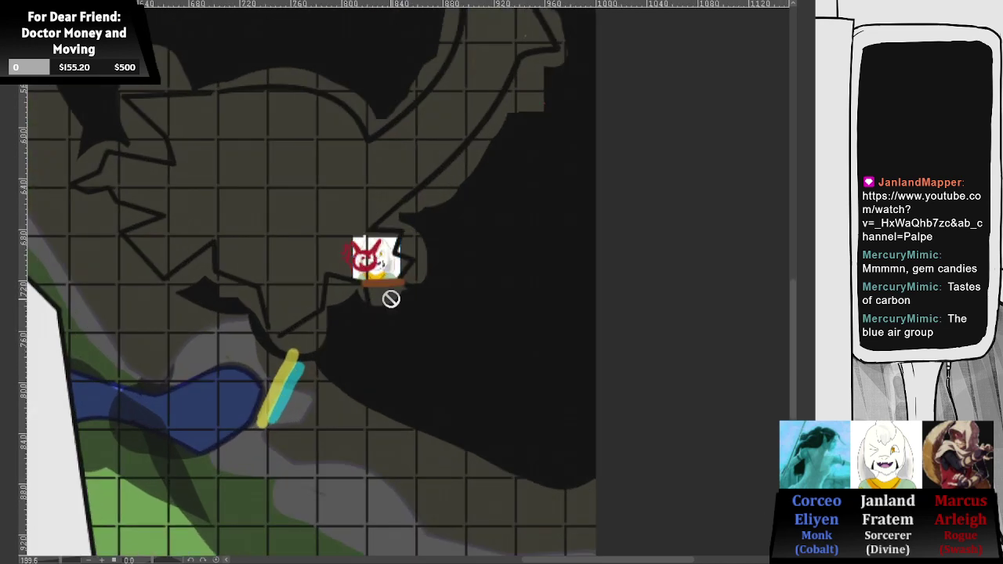
# - Erase the fog below the brown door to open a passage, and remove the yellow and cyan strokes beside the pond
pyautogui.press('e')
pyautogui.moveTo(384, 262)
pyautogui.mouseDown()
pyautogui.moveTo(383, 373)
pyautogui.moveTo(396, 258)
pyautogui.mouseUp()
pyautogui.scroll(1, 385, 320)
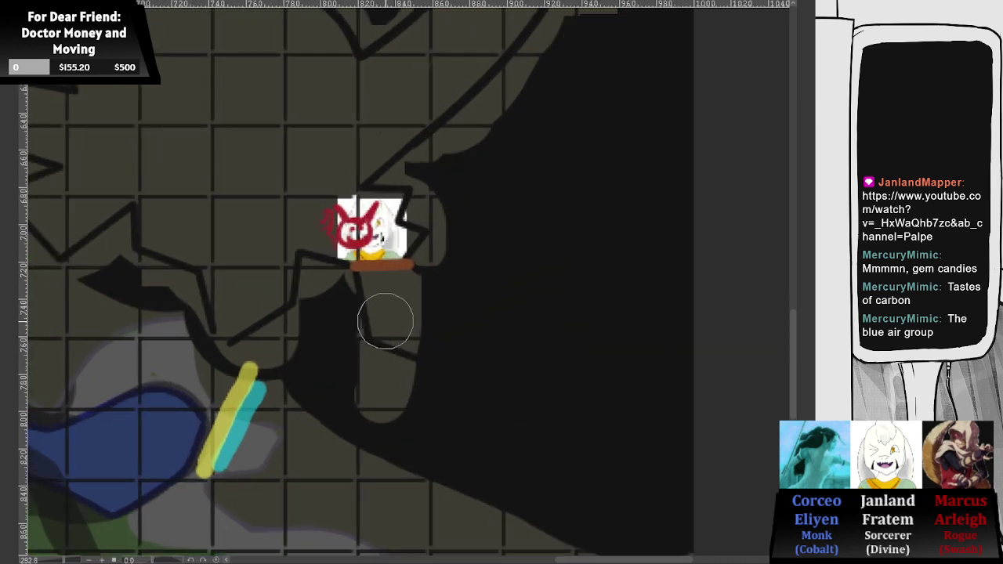
pyautogui.scroll(-1, 368, 267)
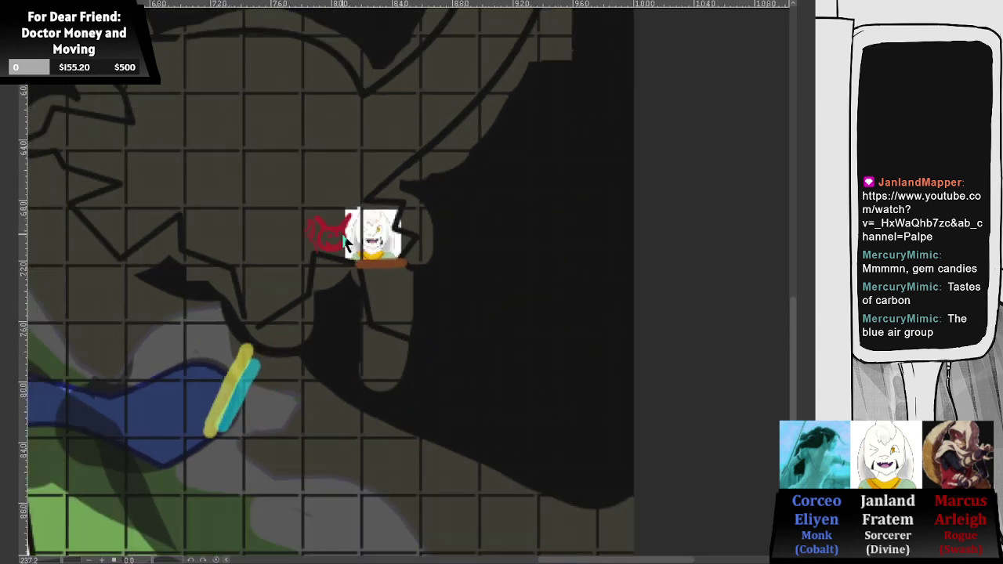
pyautogui.moveTo(242, 324); pyautogui.dragTo(219, 425)
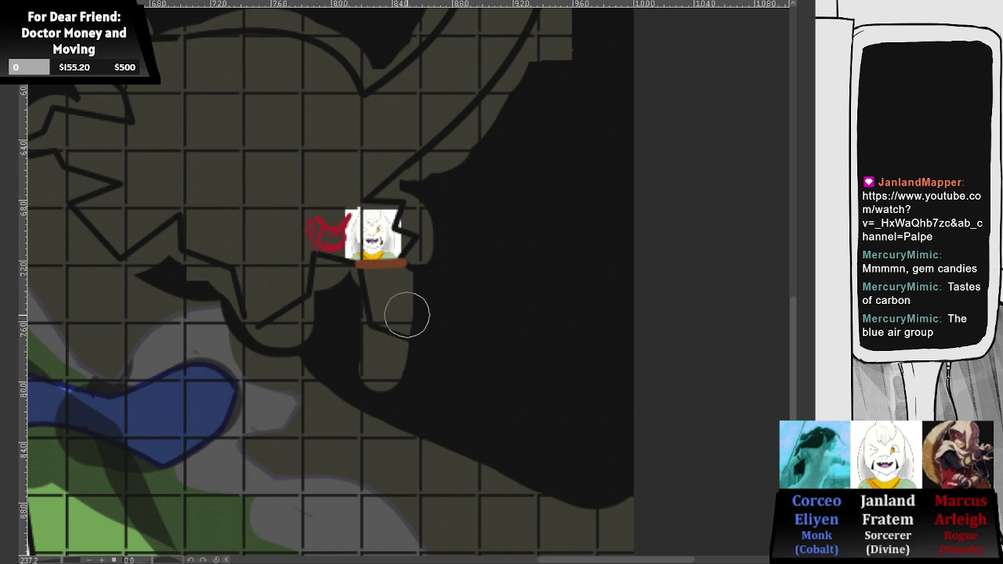
pyautogui.moveTo(418, 280); pyautogui.dragTo(393, 376)
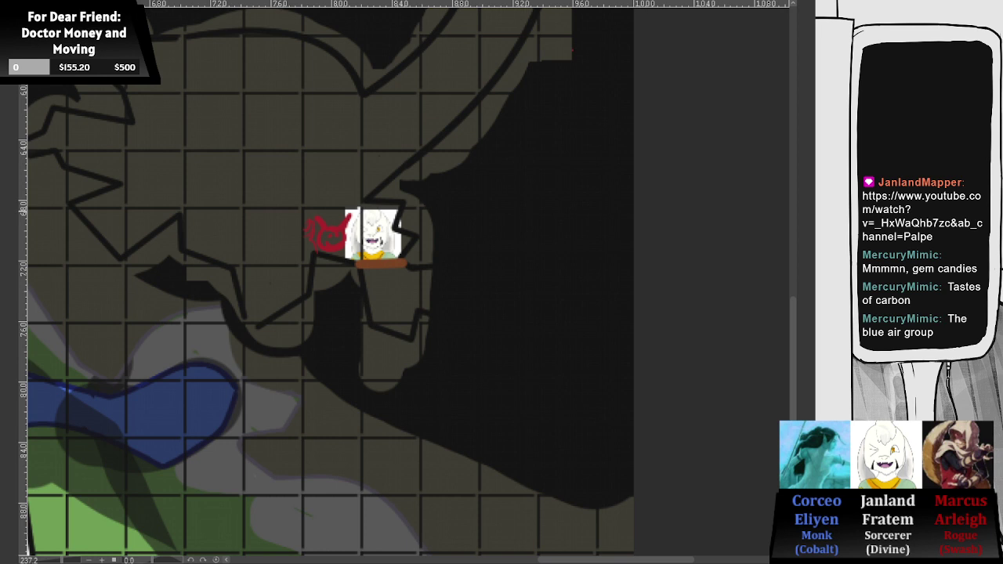
# - Move the white-haired portrait token through the brown door to the passage square directly below it
pyautogui.click(391, 271)
pyautogui.moveTo(390, 264)
pyautogui.mouseDown()
pyautogui.moveTo(390, 304)
pyautogui.moveTo(392, 268)
pyautogui.mouseUp()
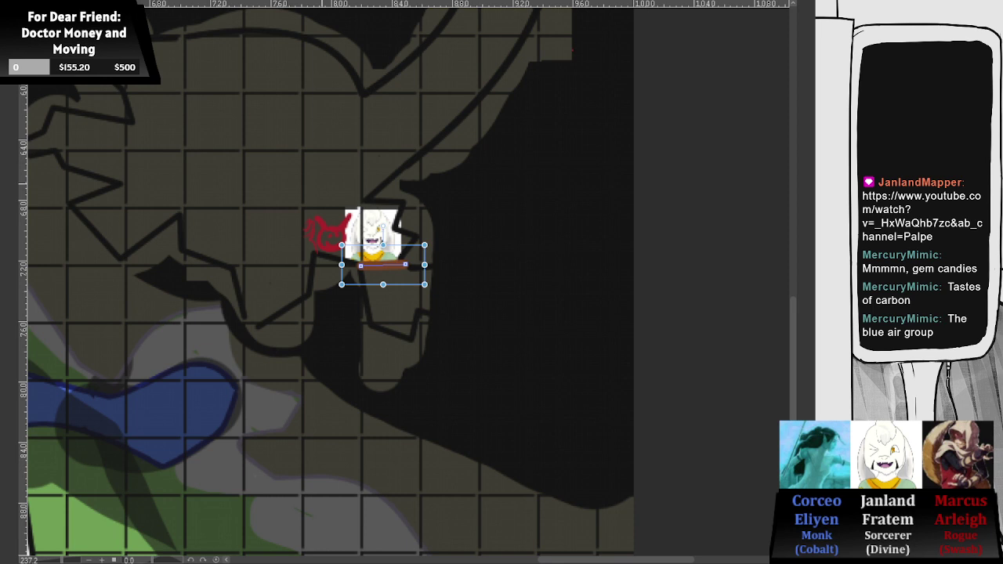
pyautogui.moveTo(384, 221); pyautogui.dragTo(392, 276)
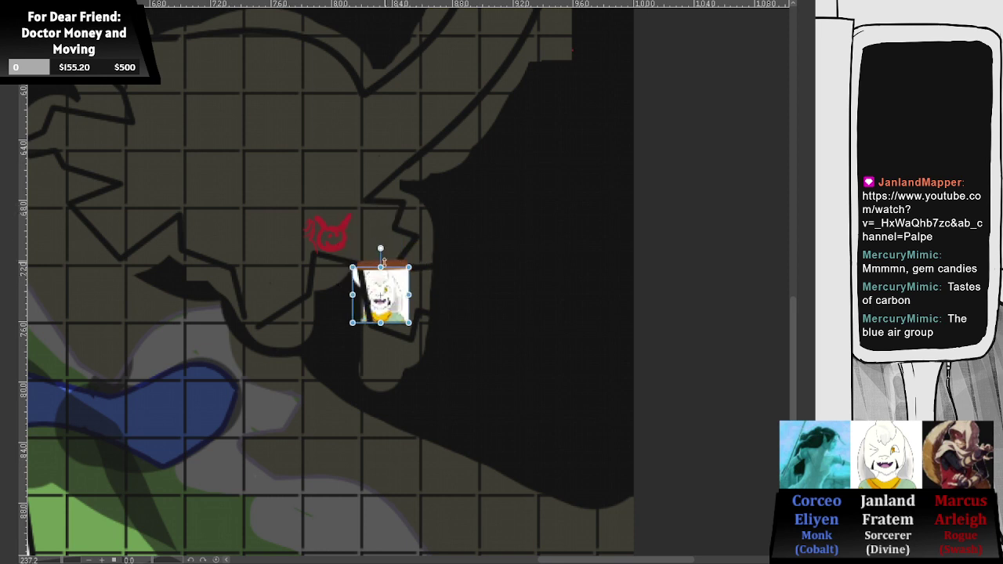
pyautogui.press('Return')
pyautogui.hotkey('ctrl', 't')
pyautogui.moveTo(392, 270); pyautogui.dragTo(381, 249)
pyautogui.hotkey('ctrl', 'z')
pyautogui.press('Return')
# - Erase the fog east of the white-haired token to reveal the end chamber, and choose brown as the drawing colour
pyautogui.moveTo(448, 284)
pyautogui.mouseDown()
pyautogui.moveTo(555, 272)
pyautogui.moveTo(509, 250)
pyautogui.moveTo(423, 251)
pyautogui.moveTo(429, 278)
pyautogui.moveTo(481, 341)
pyautogui.moveTo(516, 347)
pyautogui.moveTo(475, 301)
pyautogui.moveTo(568, 301)
pyautogui.moveTo(539, 321)
pyautogui.moveTo(479, 324)
pyautogui.moveTo(602, 323)
pyautogui.moveTo(517, 345)
pyautogui.mouseUp()
pyautogui.moveTo(517, 345)
pyautogui.mouseDown()
pyautogui.moveTo(585, 342)
pyautogui.moveTo(501, 365)
pyautogui.moveTo(509, 351)
pyautogui.mouseUp()
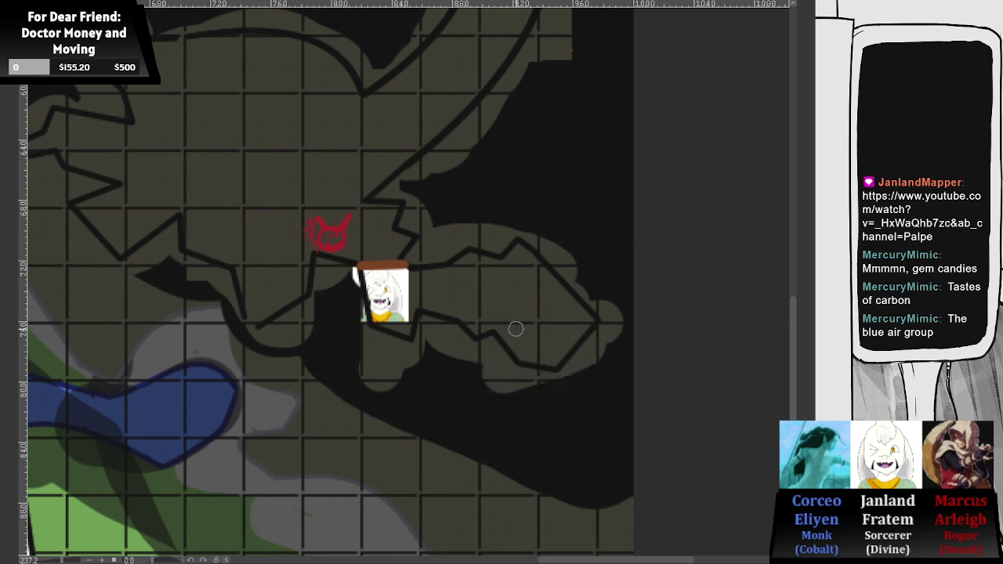
pyautogui.press('Tab')
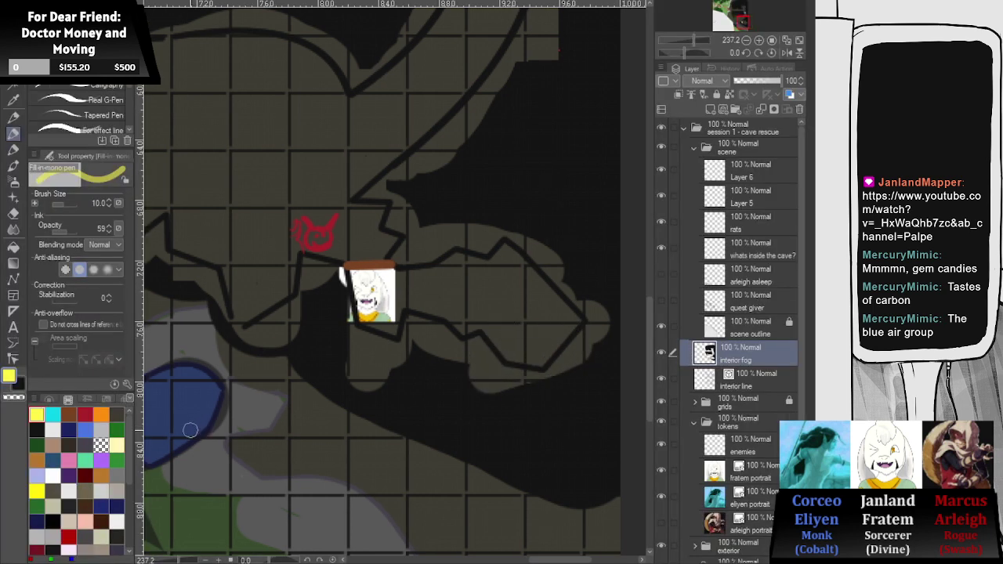
pyautogui.click(69, 413)
pyautogui.scroll(2, 581, 387)
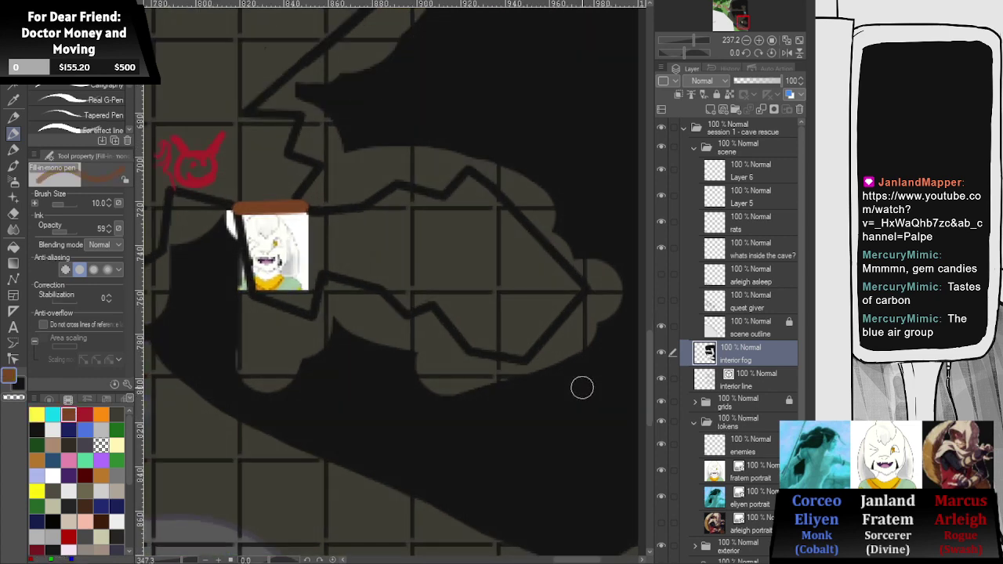
pyautogui.moveTo(522, 293); pyautogui.dragTo(423, 289)
pyautogui.press('p')
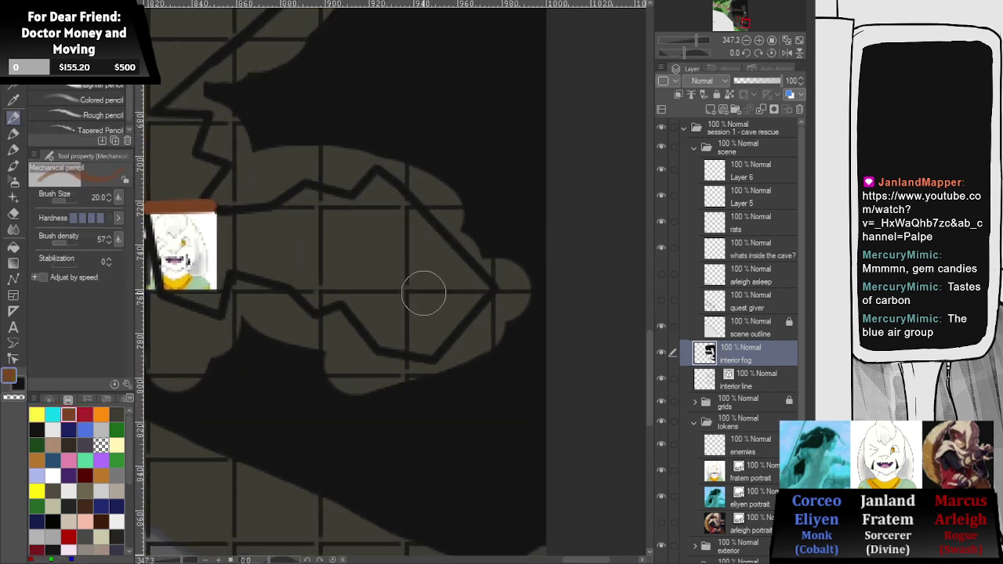
pyautogui.press('p')
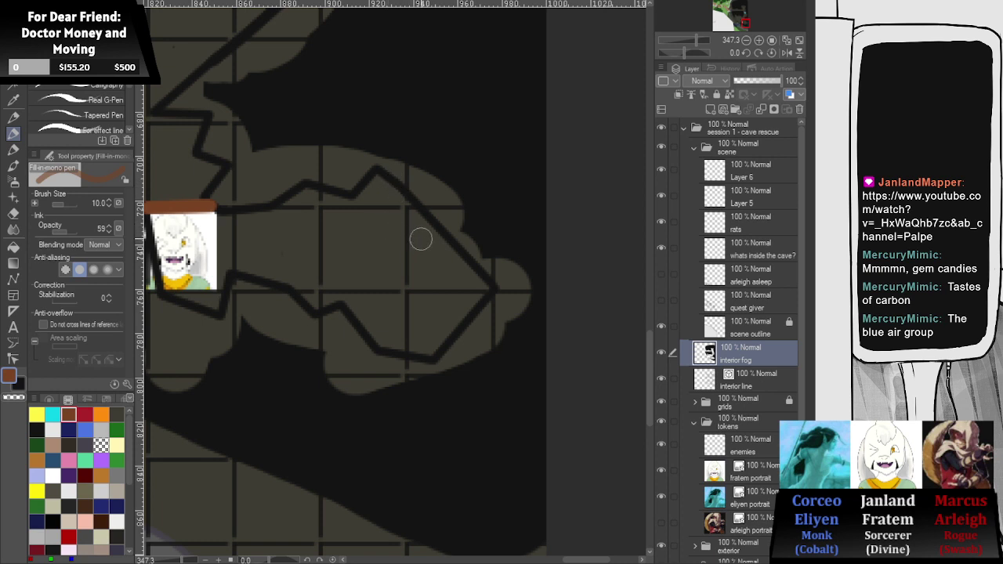
pyautogui.moveTo(445, 253)
pyautogui.mouseDown()
pyautogui.moveTo(415, 224)
pyautogui.moveTo(408, 242)
pyautogui.moveTo(430, 254)
pyautogui.mouseUp()
pyautogui.hotkey('ctrl', 'z')
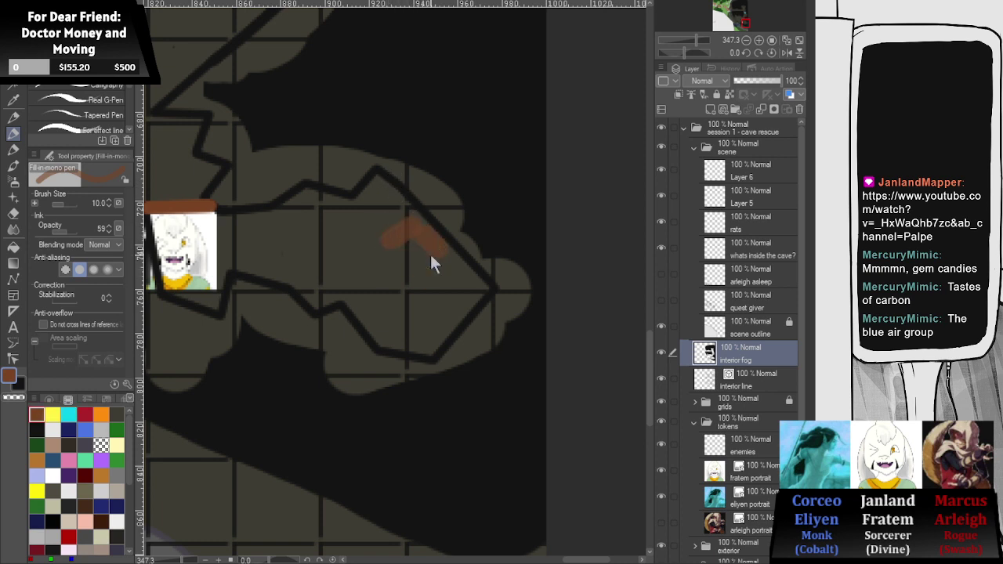
pyautogui.hotkey('ctrl', 'z')
# - Draw a small brown bearded figure in the end chamber with the G-pen at brush size 4.0
pyautogui.press('p')
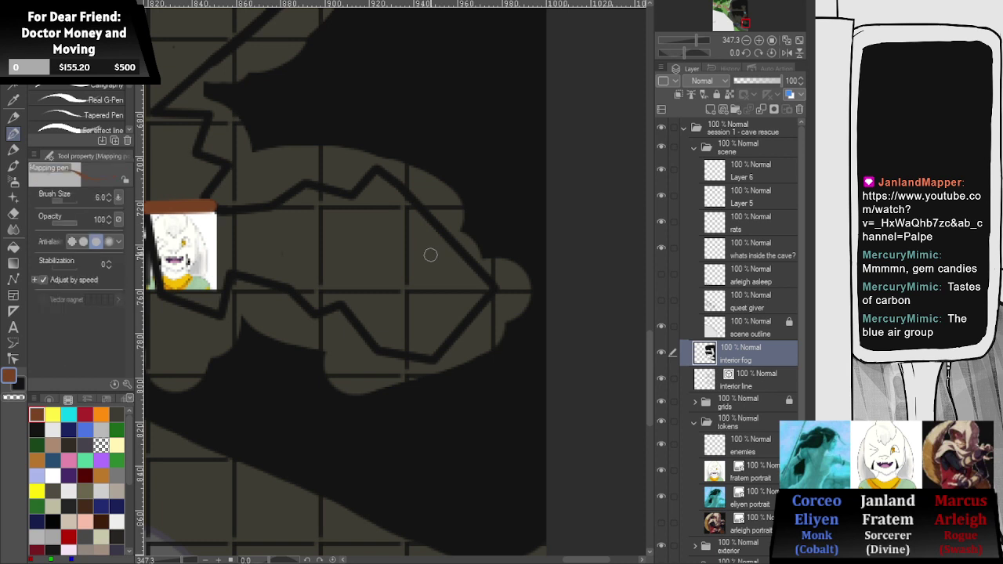
pyautogui.moveTo(431, 251)
pyautogui.mouseDown()
pyautogui.moveTo(404, 242)
pyautogui.moveTo(424, 262)
pyautogui.moveTo(411, 254)
pyautogui.moveTo(415, 272)
pyautogui.moveTo(399, 280)
pyautogui.moveTo(431, 256)
pyautogui.moveTo(423, 286)
pyautogui.moveTo(409, 285)
pyautogui.moveTo(396, 257)
pyautogui.moveTo(390, 274)
pyautogui.moveTo(399, 286)
pyautogui.moveTo(416, 262)
pyautogui.moveTo(436, 301)
pyautogui.moveTo(391, 300)
pyautogui.moveTo(425, 321)
pyautogui.mouseUp()
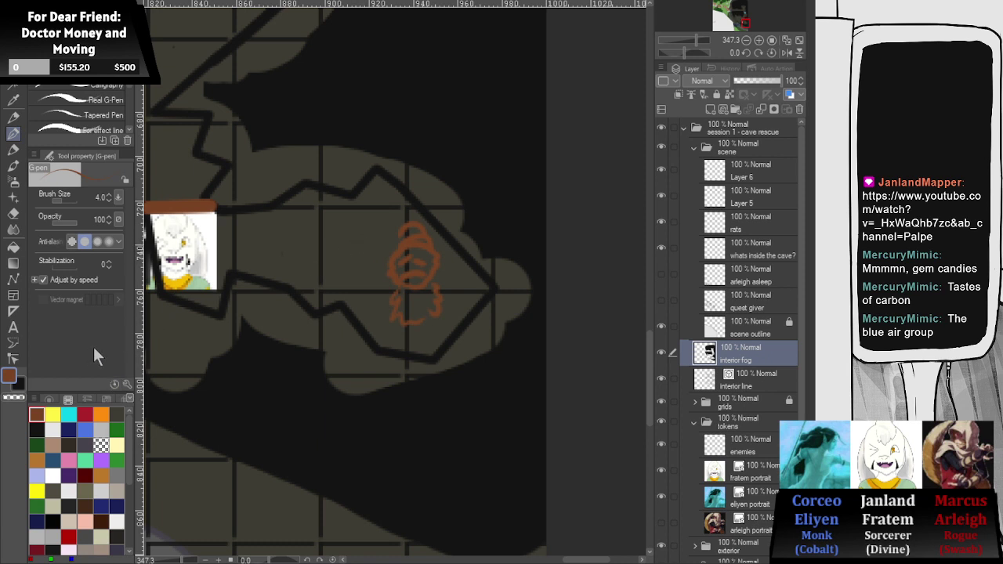
# - Draw a cyan bearded figure with a pointed hat just west of the brown figure in the end chamber
pyautogui.click(68, 414)
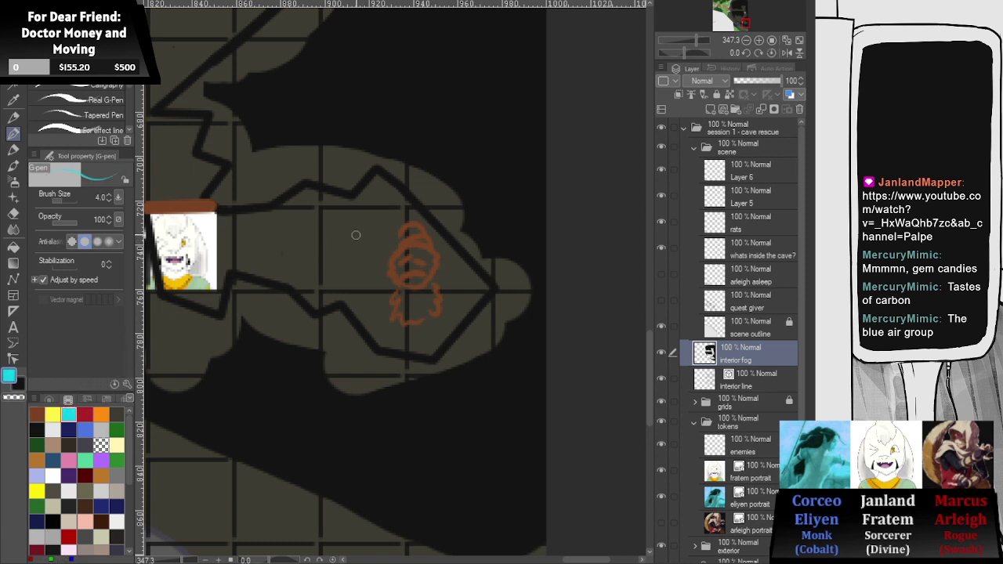
pyautogui.moveTo(370, 219)
pyautogui.mouseDown()
pyautogui.moveTo(357, 212)
pyautogui.moveTo(374, 222)
pyautogui.moveTo(381, 255)
pyautogui.moveTo(340, 247)
pyautogui.moveTo(360, 259)
pyautogui.moveTo(380, 249)
pyautogui.moveTo(375, 233)
pyautogui.moveTo(351, 258)
pyautogui.moveTo(373, 256)
pyautogui.moveTo(369, 290)
pyautogui.mouseUp()
pyautogui.moveTo(345, 257); pyautogui.dragTo(357, 291)
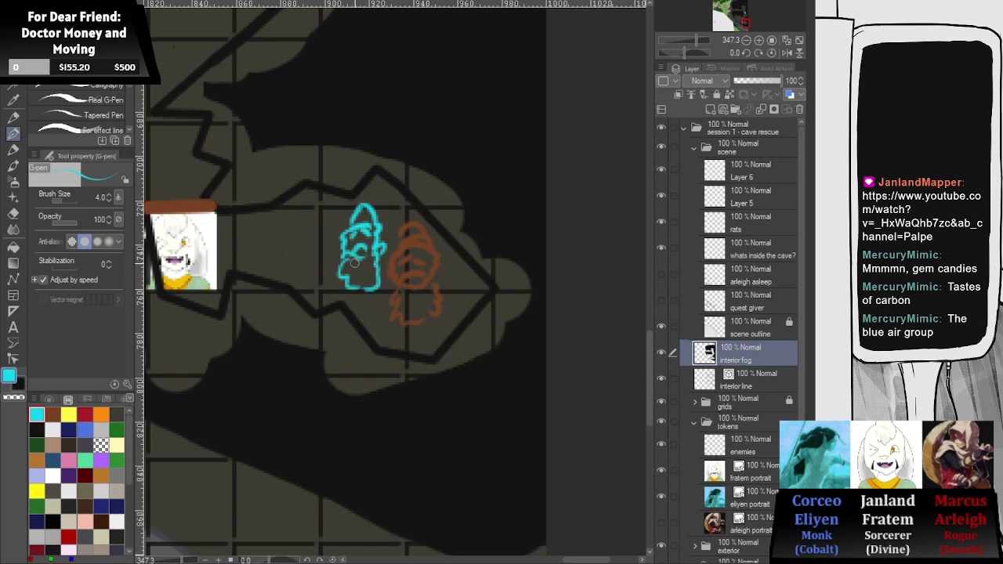
# - Move the teal portrait token from the upper corridor to the square east of the white-haired token
pyautogui.scroll(-2, 336, 213)
pyautogui.scroll(-1, 336, 213)
pyautogui.scroll(1, 339, 202)
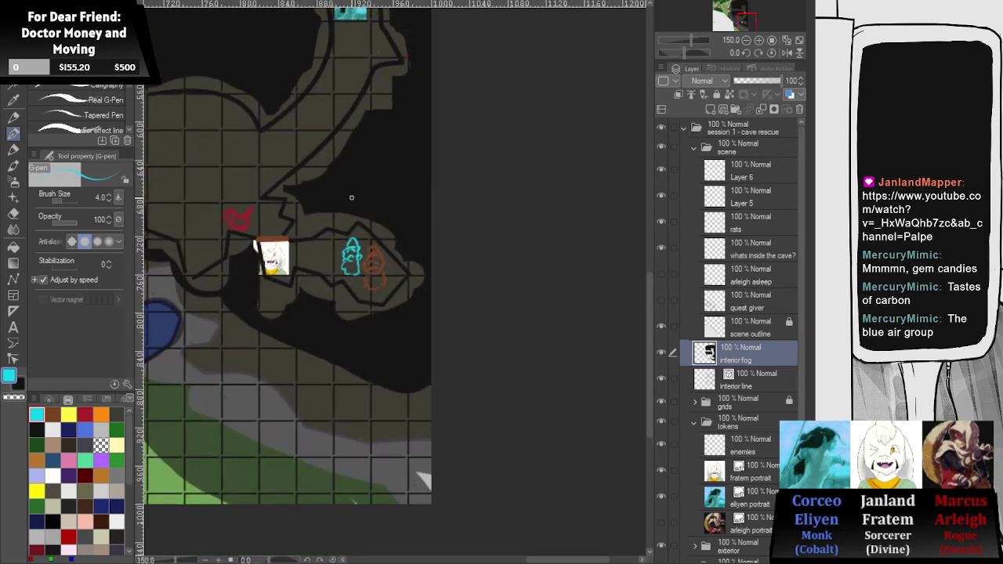
pyautogui.press('o')
pyautogui.moveTo(352, 26); pyautogui.dragTo(308, 257)
pyautogui.scroll(1, 309, 257)
pyautogui.scroll(2, 307, 243)
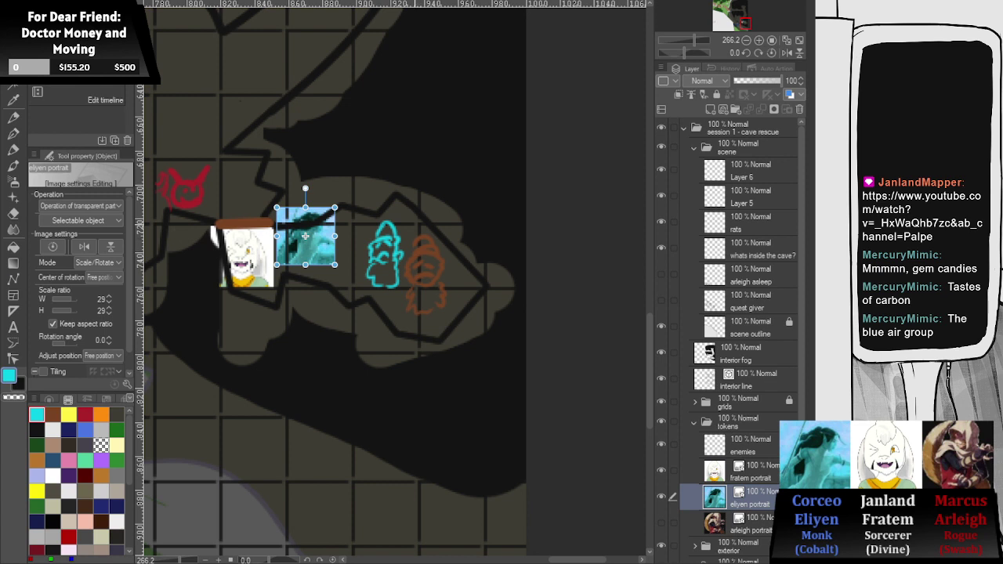
pyautogui.scroll(1, 409, 224)
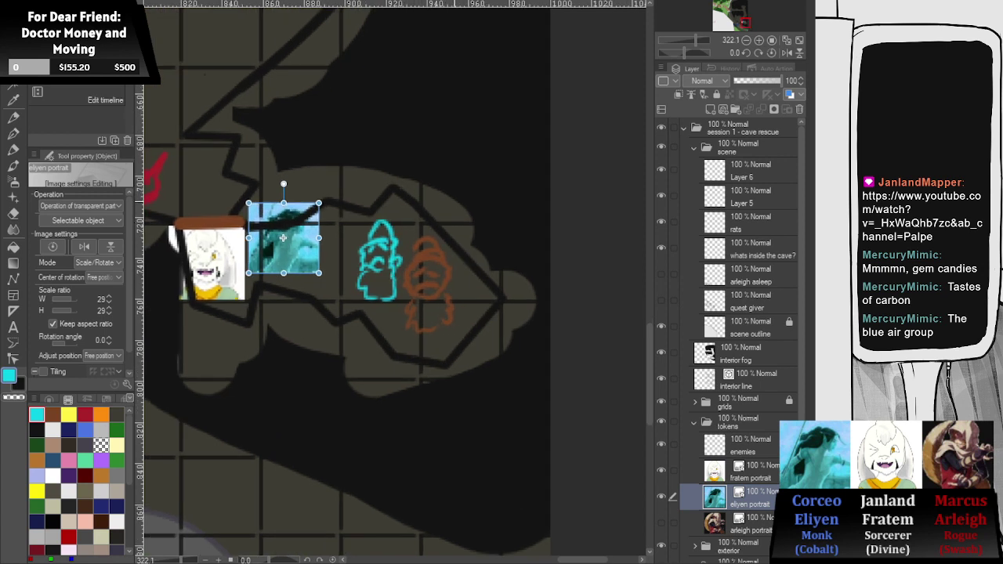
pyautogui.click(453, 202)
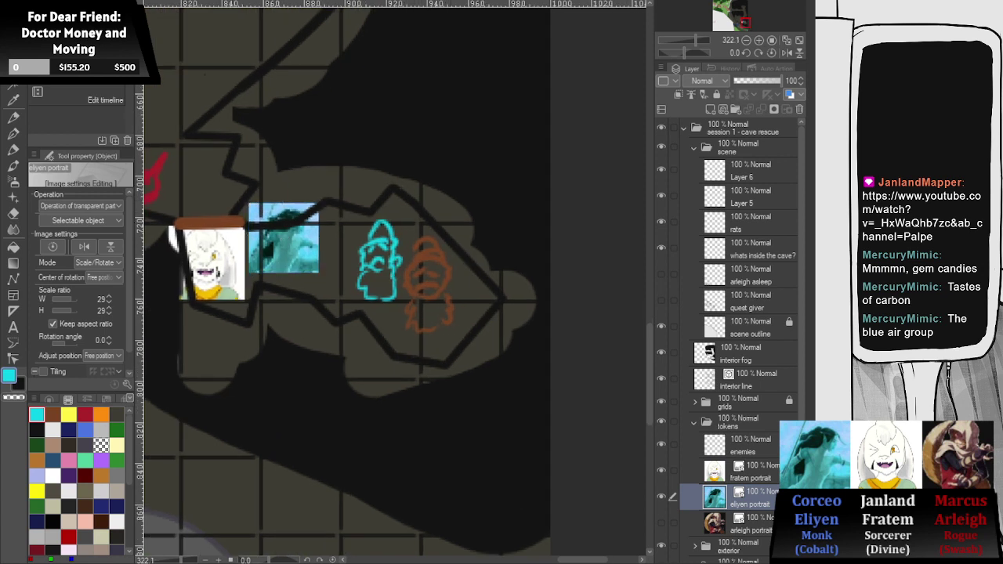
pyautogui.click(283, 238)
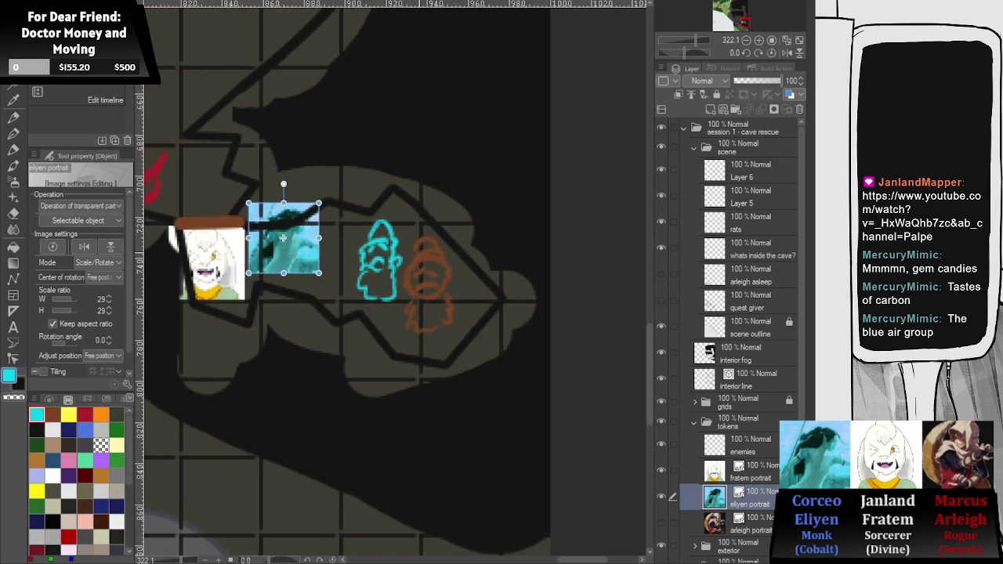
pyautogui.click(419, 263)
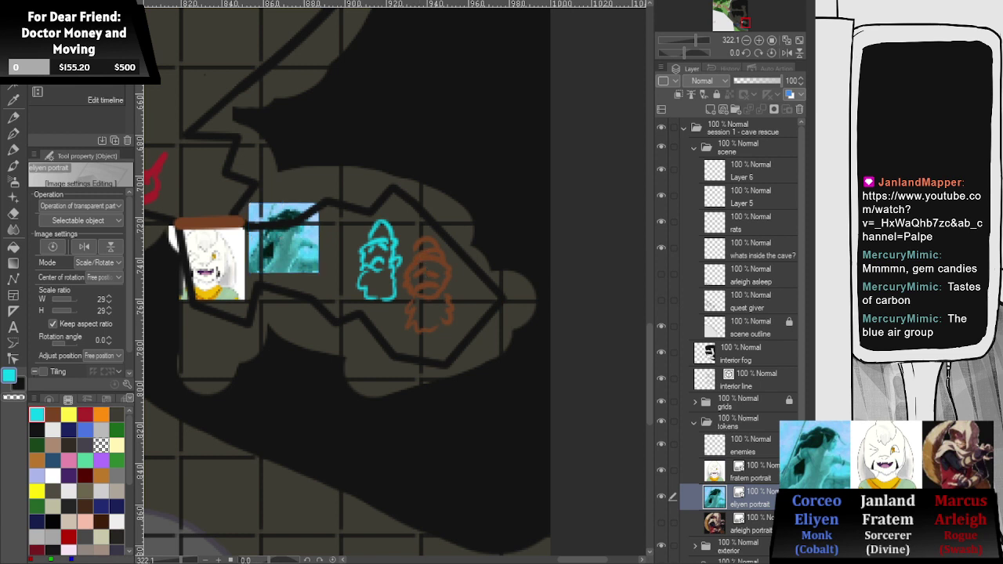
pyautogui.click(283, 238)
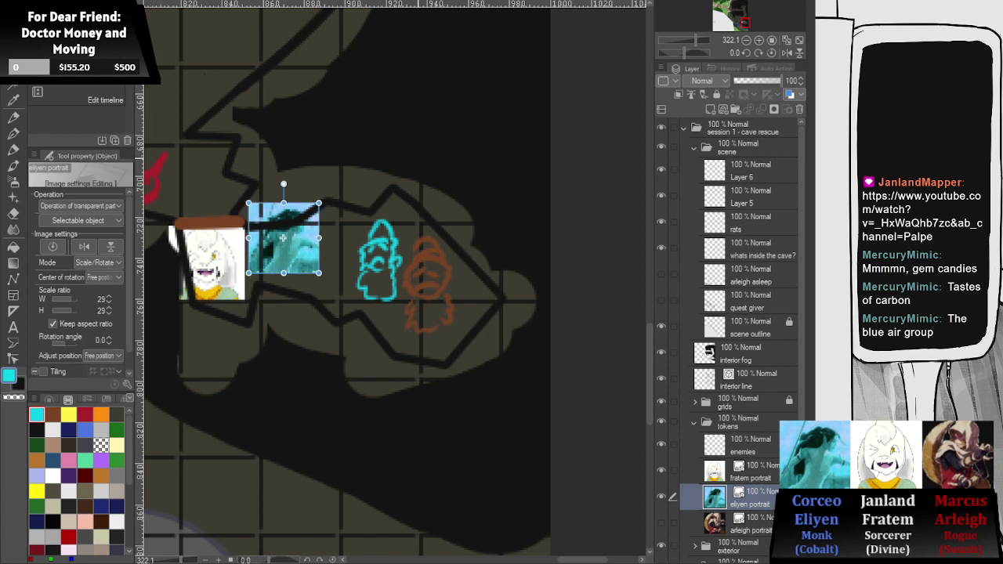
# - Move the red horned figure east to just above the white-haired token and remove the brown bar across that token's top edge
pyautogui.scroll(-2, 394, 239)
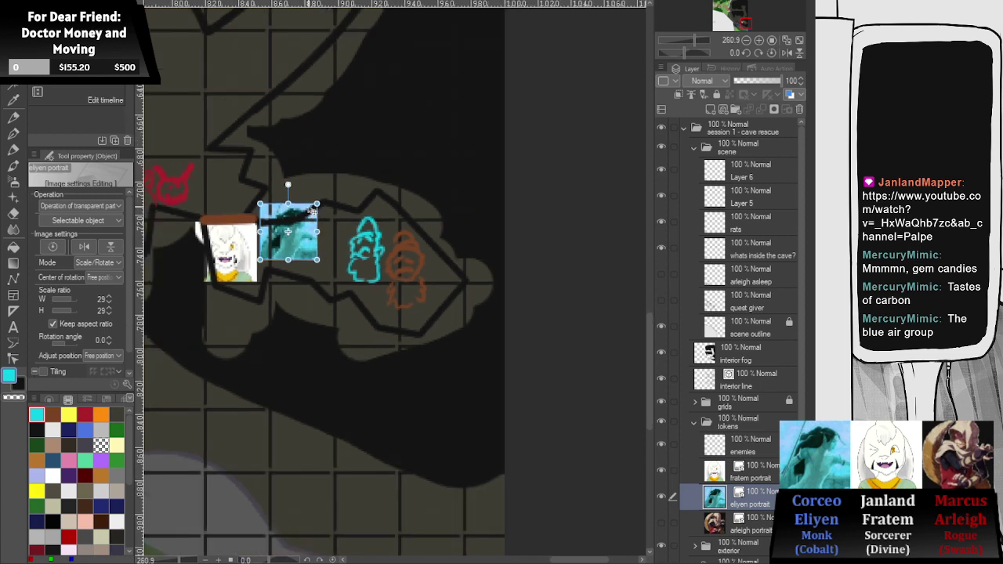
pyautogui.moveTo(174, 175)
pyautogui.mouseDown()
pyautogui.moveTo(217, 196)
pyautogui.moveTo(224, 169)
pyautogui.moveTo(232, 196)
pyautogui.mouseUp()
pyautogui.click(219, 197)
pyautogui.press('Delete')
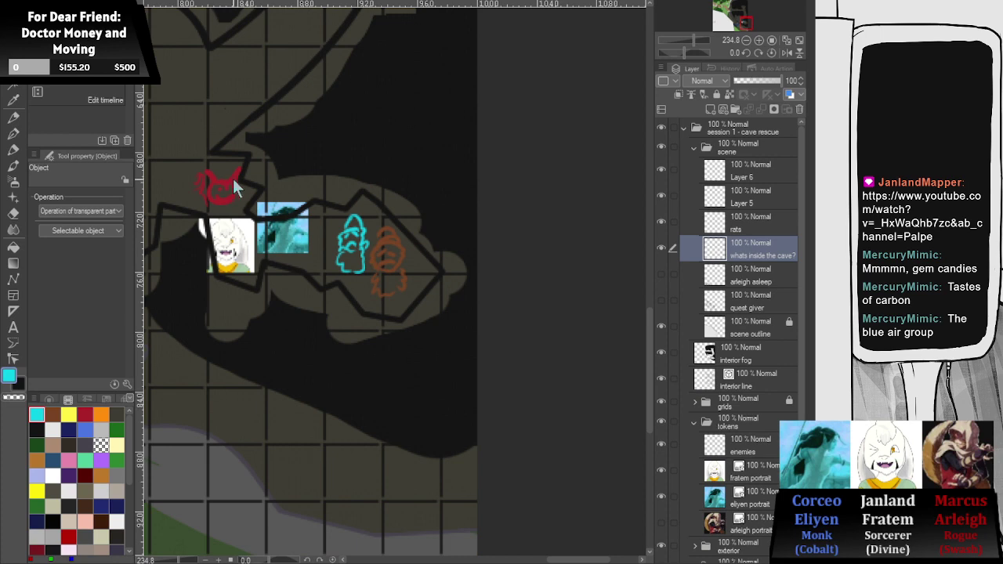
# - Erase the mouths of the cyan and brown figures on the interior fog layer with the Hard eraser at brush size 8.0
pyautogui.scroll(1, 333, 245)
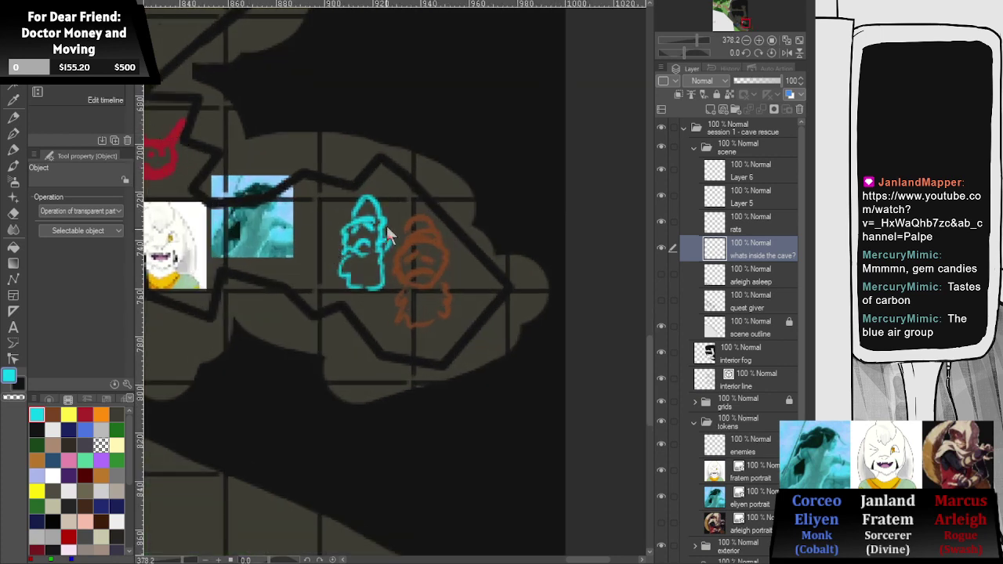
pyautogui.press('e')
pyautogui.keyDown('ctrl'); pyautogui.keyDown('shift'); pyautogui.click(366, 245); pyautogui.keyUp('shift'); pyautogui.keyUp('ctrl')
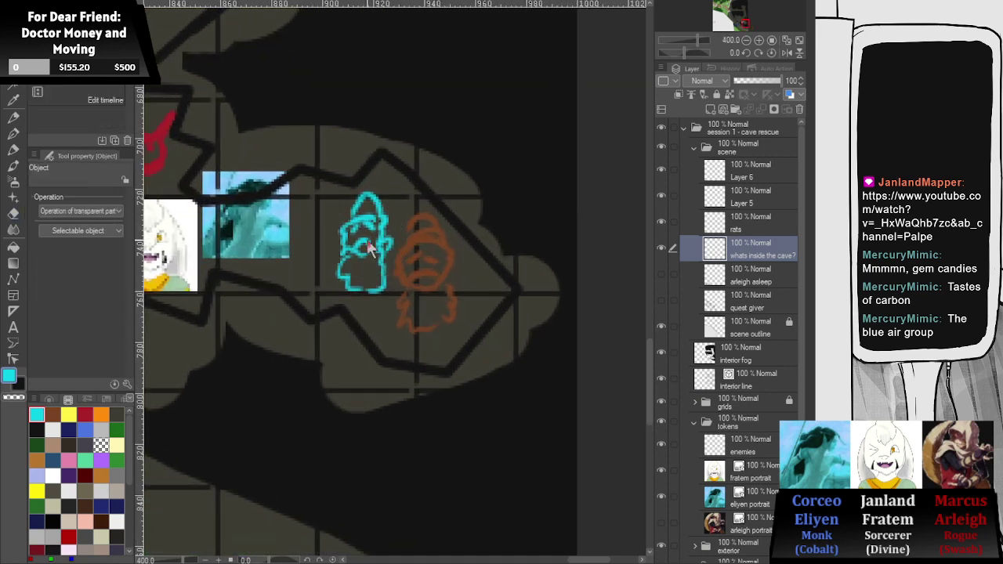
pyautogui.scroll(2, 365, 243)
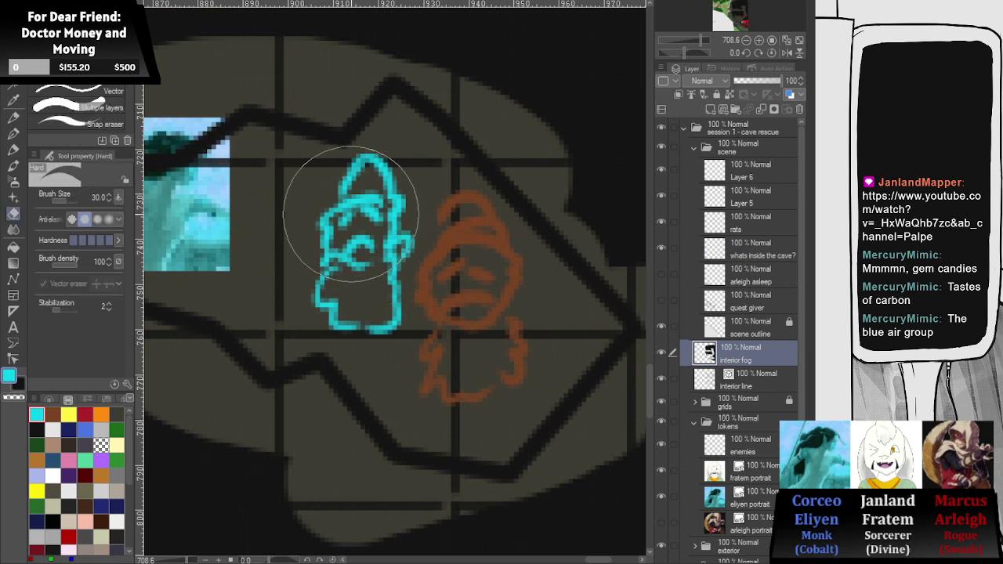
pyautogui.press('[')
pyautogui.press('[')
pyautogui.press('[')
pyautogui.press('[')
pyautogui.press('[')
pyautogui.press('[')
pyautogui.press('[')
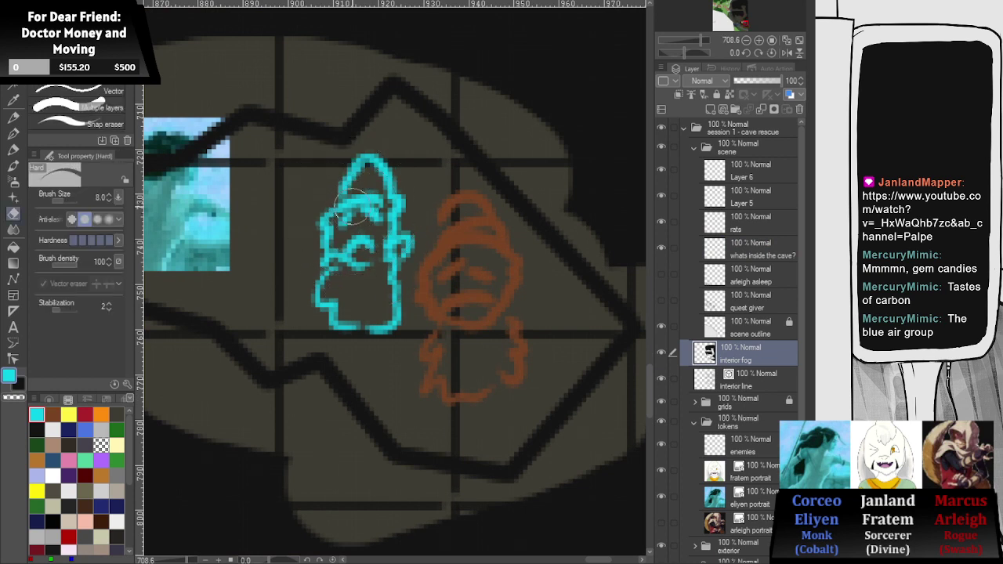
pyautogui.moveTo(367, 236); pyautogui.dragTo(361, 243)
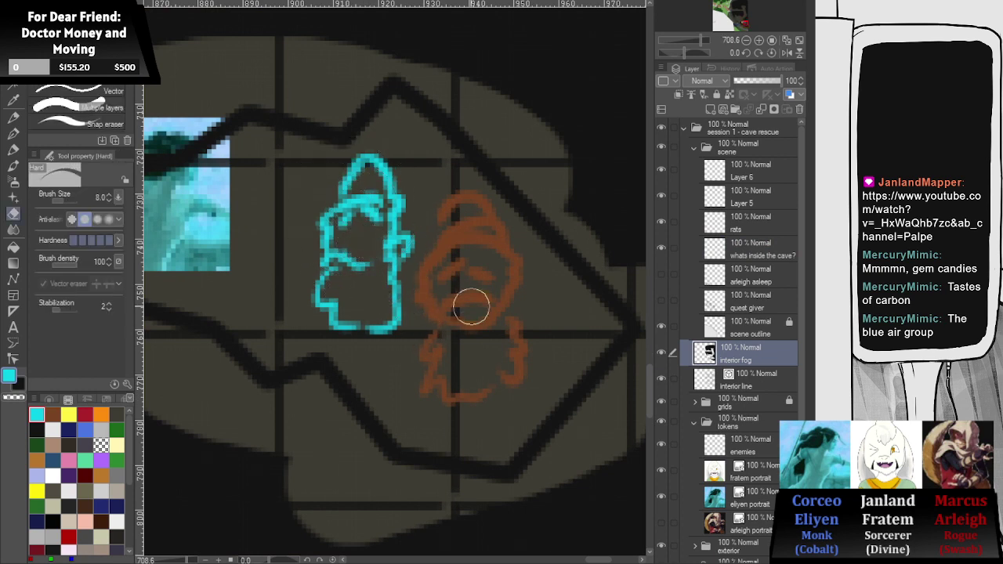
# - Draw new smiling mouths with the G-pen, a cyan one on the cyan figure and a brown one on the brown figure
pyautogui.press('p')
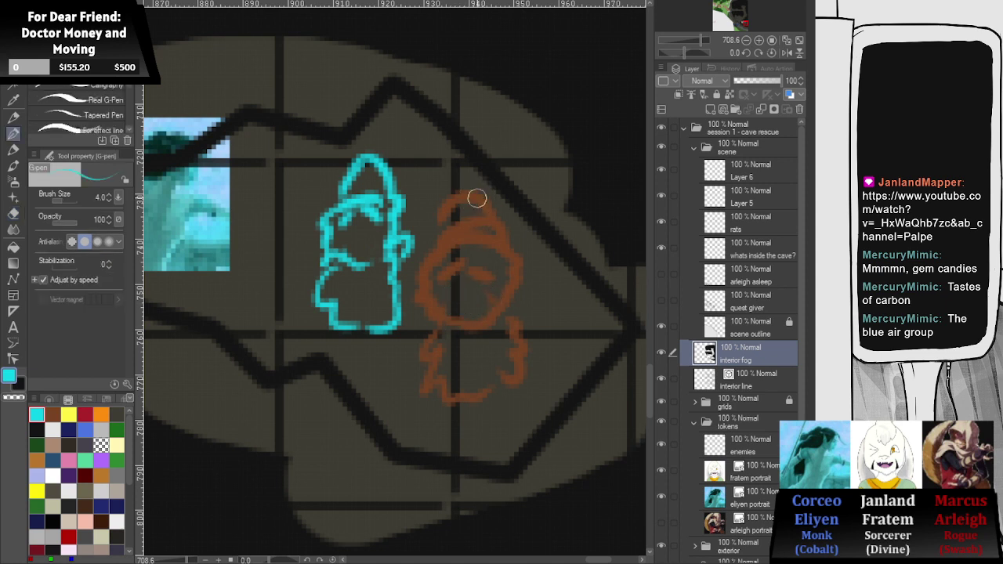
pyautogui.moveTo(449, 293); pyautogui.dragTo(478, 297)
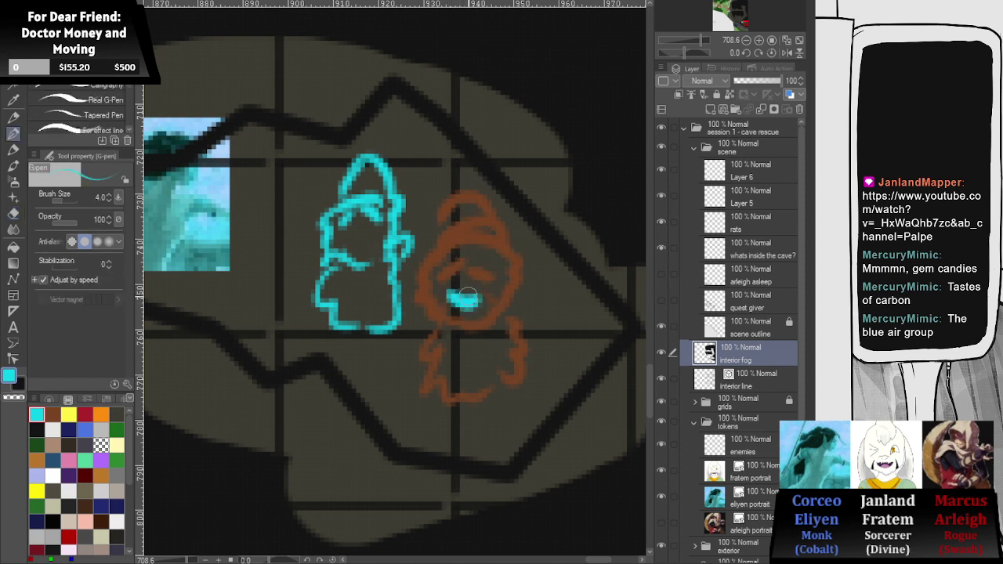
pyautogui.hotkey('ctrl', 'z')
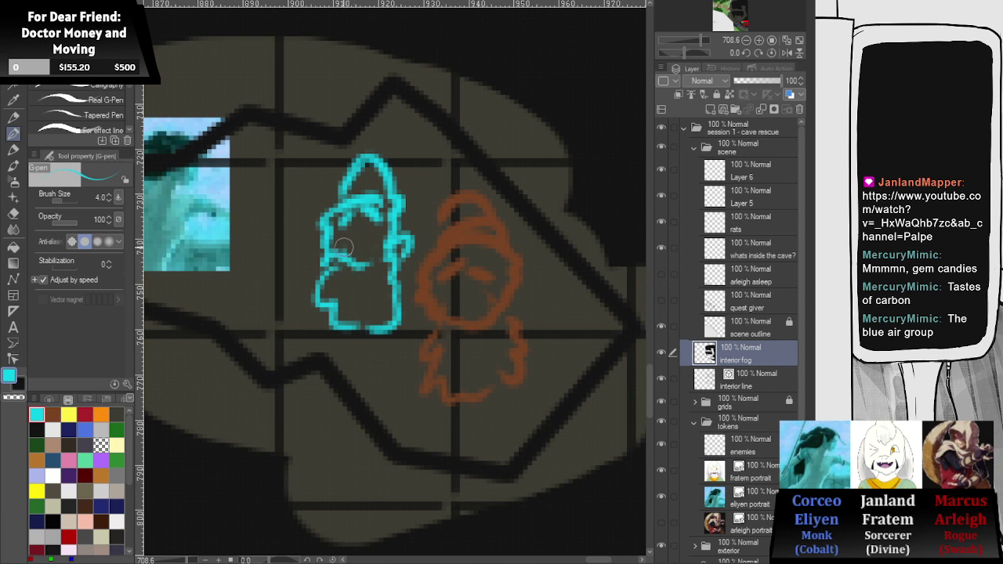
pyautogui.hotkey('ctrl', 'z')
pyautogui.click(52, 414)
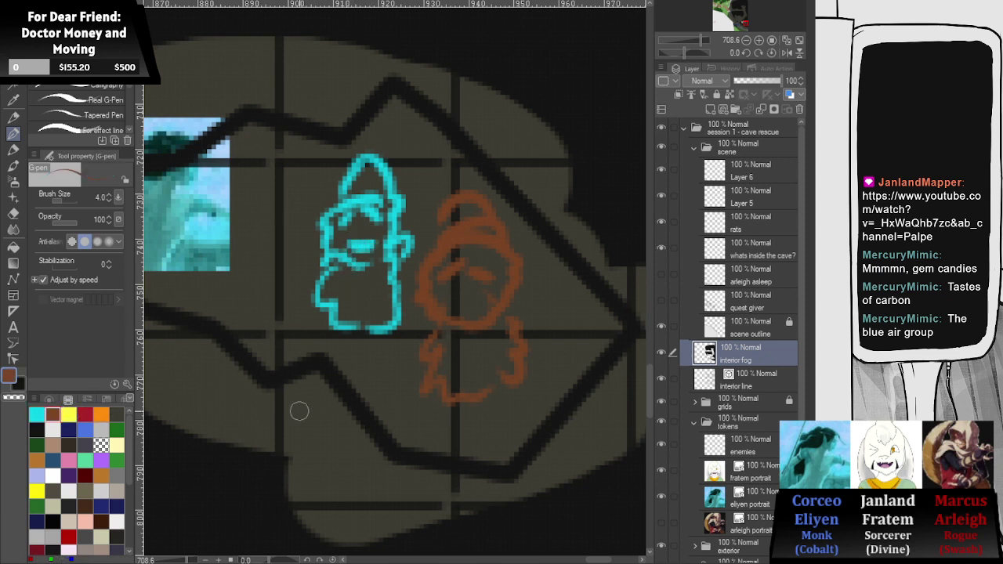
pyautogui.moveTo(452, 288); pyautogui.dragTo(479, 291)
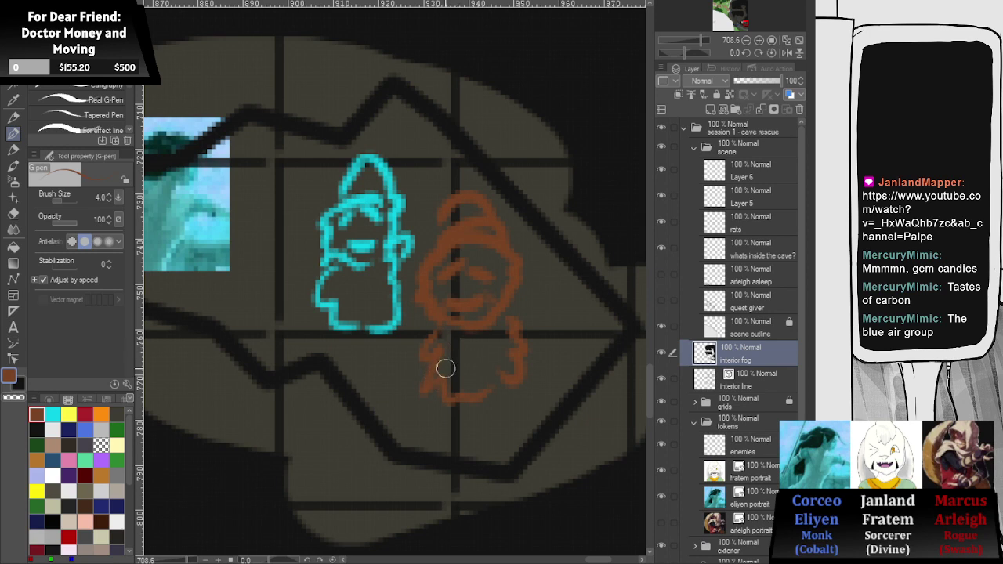
# - Touch up the brown figure's hat outline with a short brown G-pen stroke
pyautogui.scroll(-1, 444, 363)
pyautogui.scroll(-1, 444, 363)
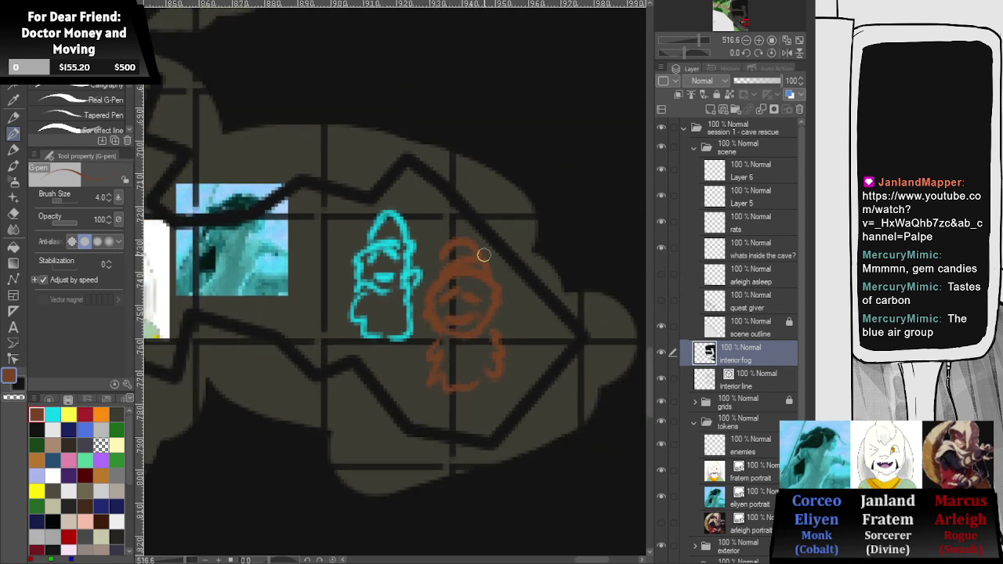
pyautogui.moveTo(483, 254); pyautogui.dragTo(476, 252)
# - Move the red horned figure down between the white-haired and teal tokens, and shift the teal token slightly east
pyautogui.scroll(-2, 450, 288)
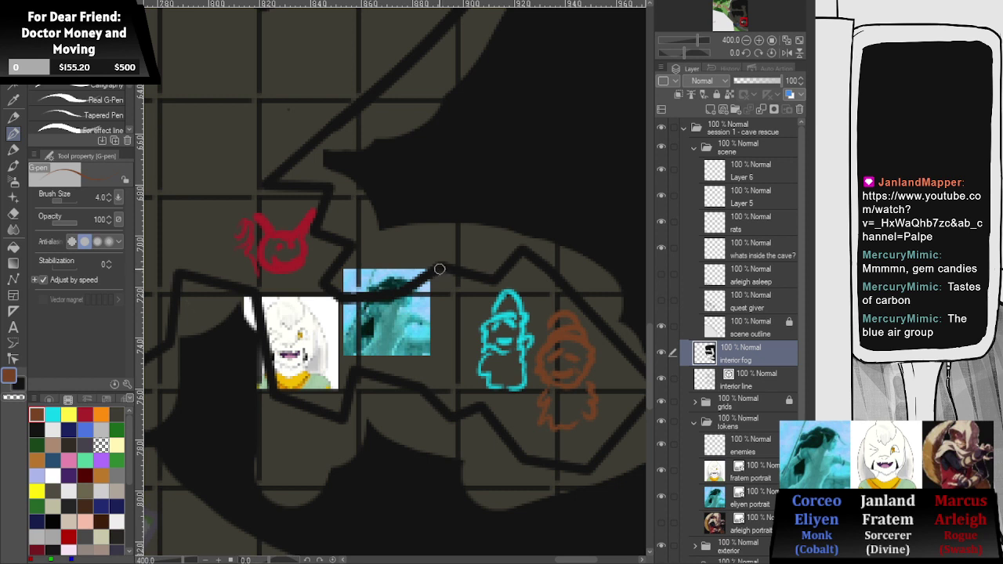
pyautogui.moveTo(450, 265); pyautogui.dragTo(414, 213)
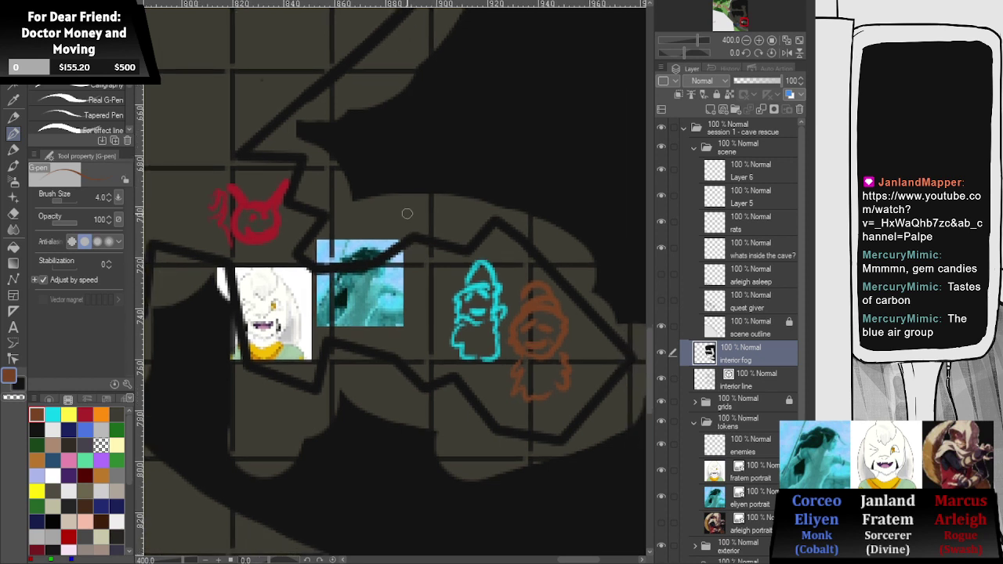
pyautogui.press('o')
pyautogui.moveTo(273, 228); pyautogui.dragTo(319, 371)
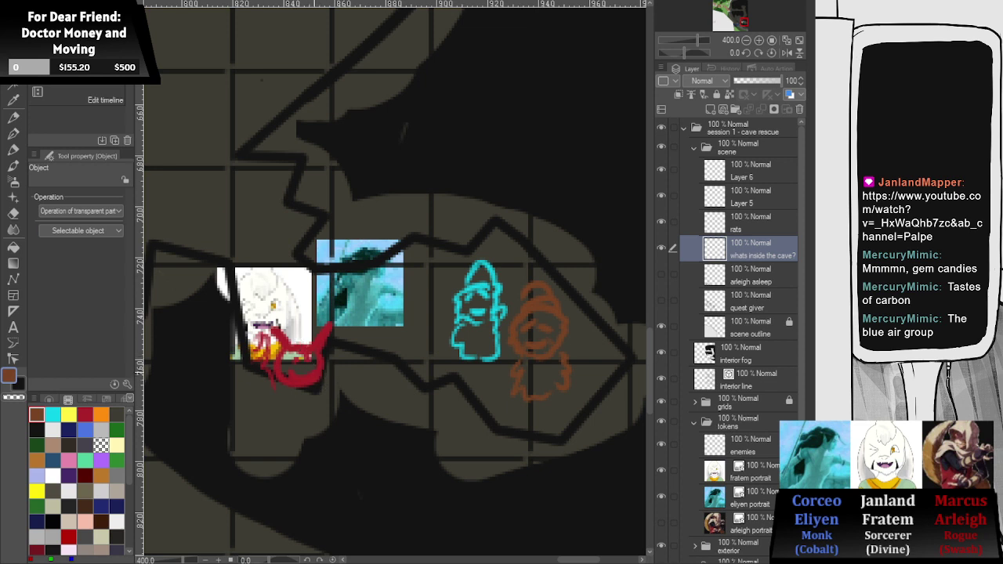
pyautogui.moveTo(316, 347); pyautogui.dragTo(337, 317)
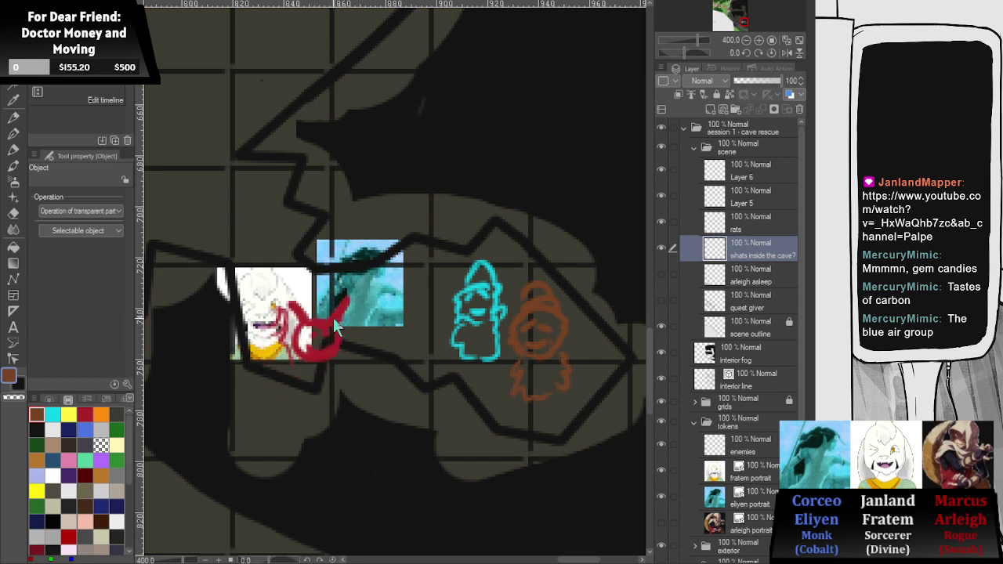
pyautogui.moveTo(365, 295); pyautogui.dragTo(384, 308)
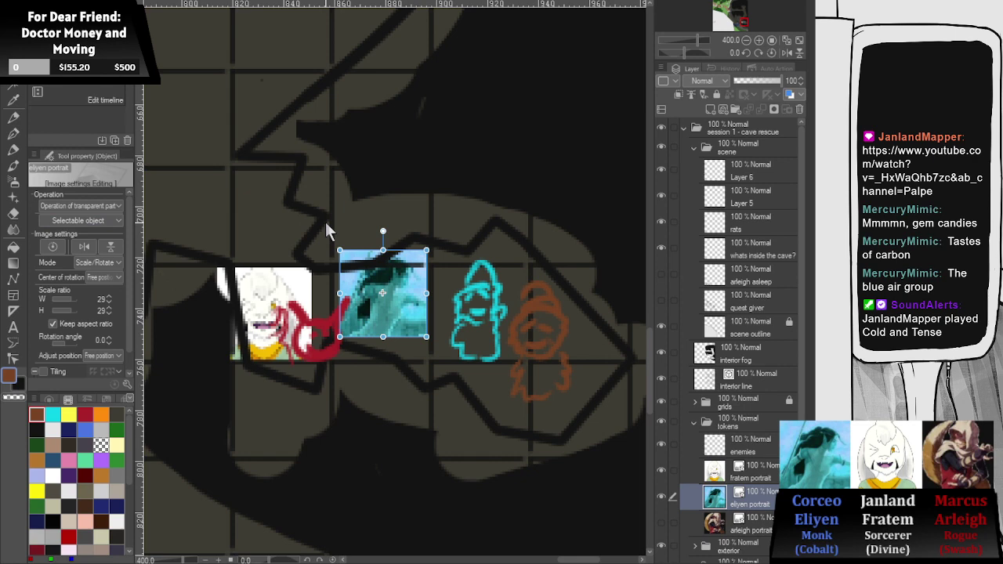
pyautogui.scroll(-2, 325, 221)
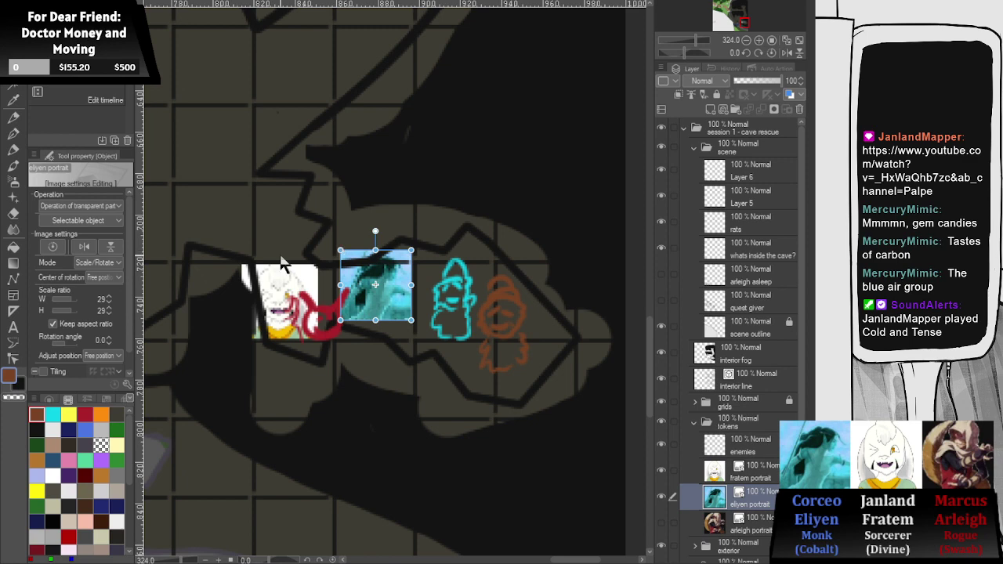
pyautogui.scroll(-2, 286, 264)
pyautogui.scroll(-2, 296, 245)
pyautogui.scroll(-1, 296, 244)
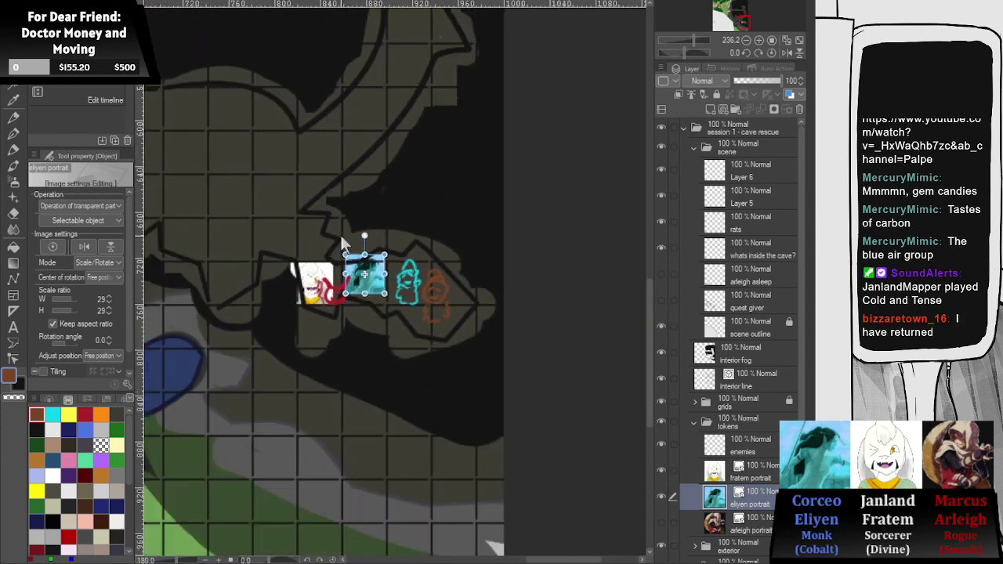
pyautogui.moveTo(335, 107); pyautogui.dragTo(412, 356)
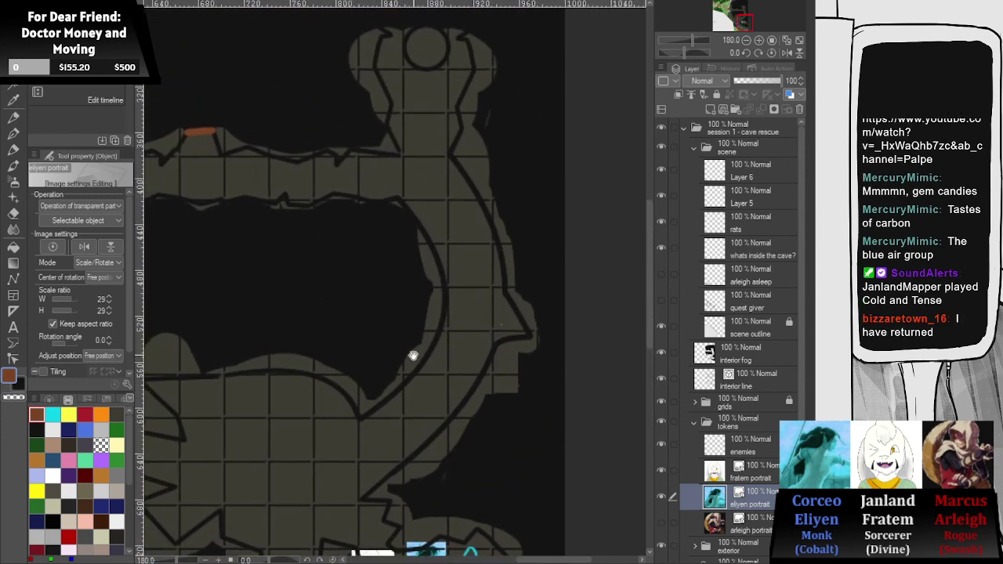
pyautogui.moveTo(472, 201); pyautogui.dragTo(455, 274)
pyautogui.scroll(1, 471, 268)
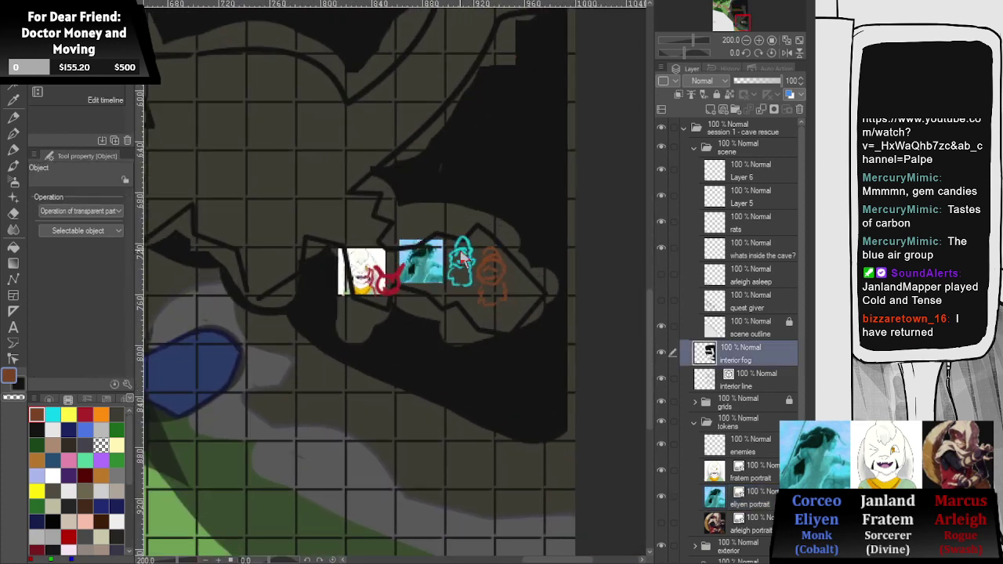
pyautogui.click(470, 269)
pyautogui.scroll(1, 485, 276)
pyautogui.press('m')
pyautogui.moveTo(527, 231)
pyautogui.mouseDown()
pyautogui.moveTo(508, 214)
pyautogui.moveTo(464, 206)
pyautogui.moveTo(447, 228)
pyautogui.moveTo(443, 294)
pyautogui.moveTo(473, 359)
pyautogui.moveTo(514, 349)
pyautogui.moveTo(541, 305)
pyautogui.moveTo(531, 225)
pyautogui.mouseUp()
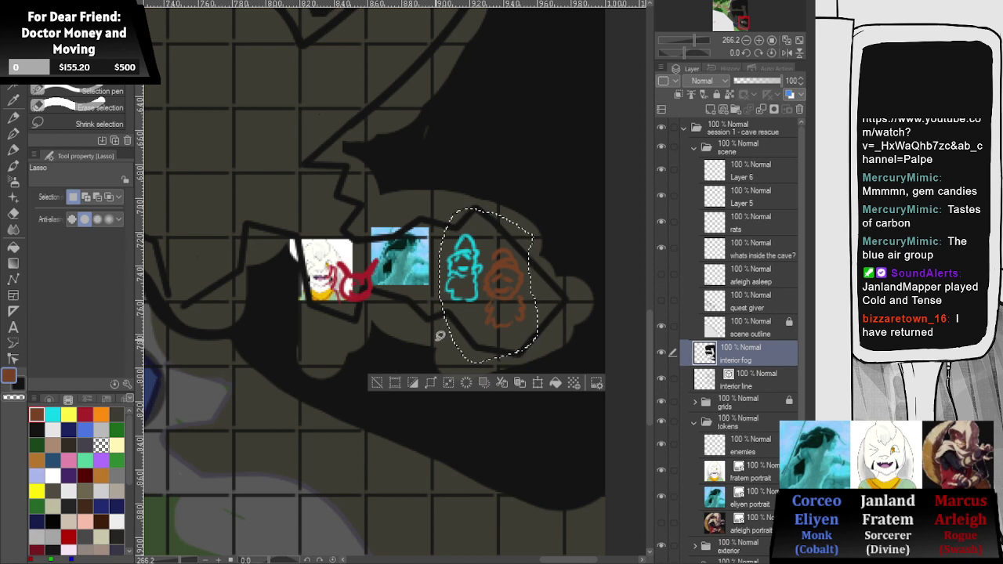
pyautogui.scroll(1, 498, 276)
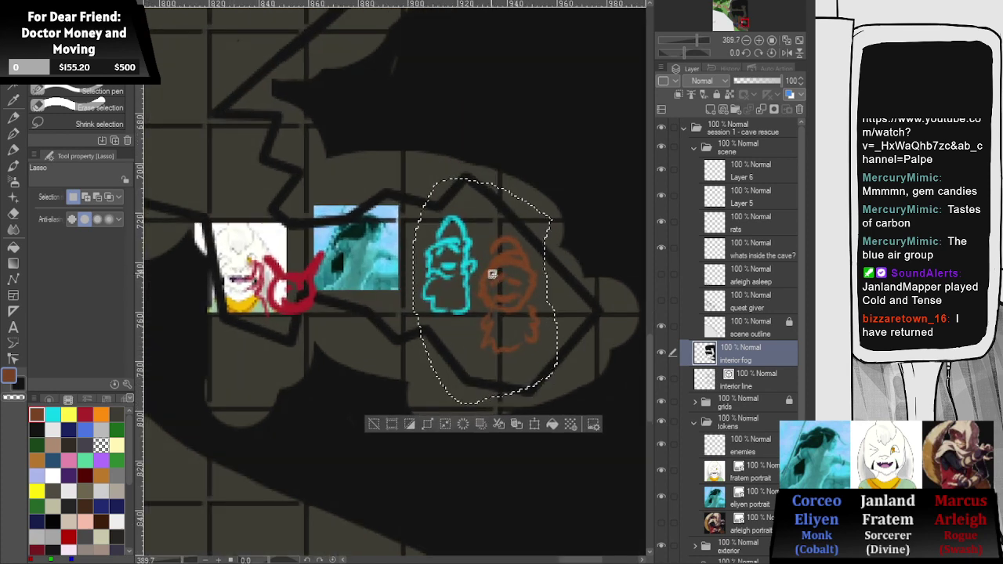
pyautogui.click(374, 421)
pyautogui.scroll(2, 452, 297)
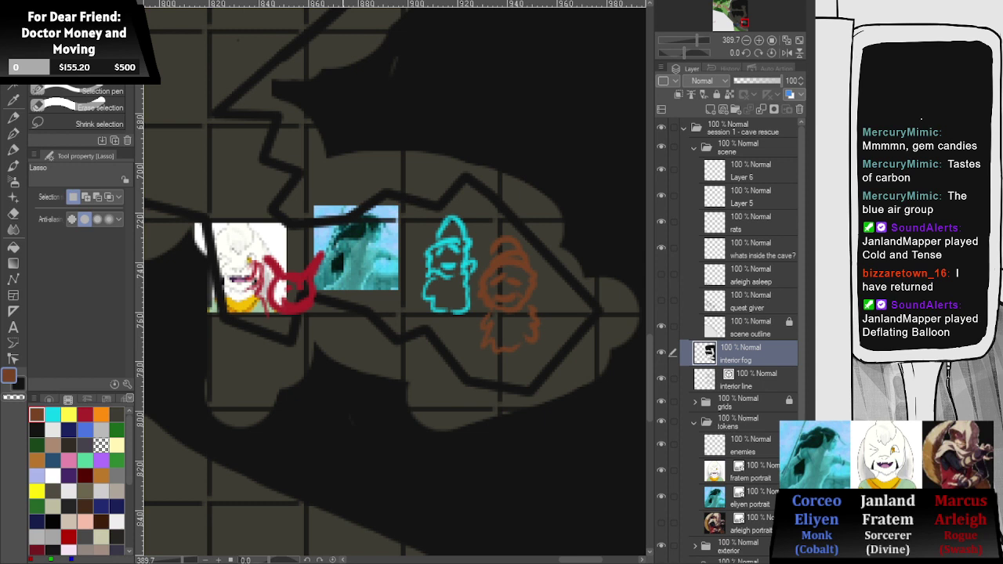
# - Separate the brown figure onto its own layer above interior fog and move it west so it overlaps the cyan figure
pyautogui.press('o')
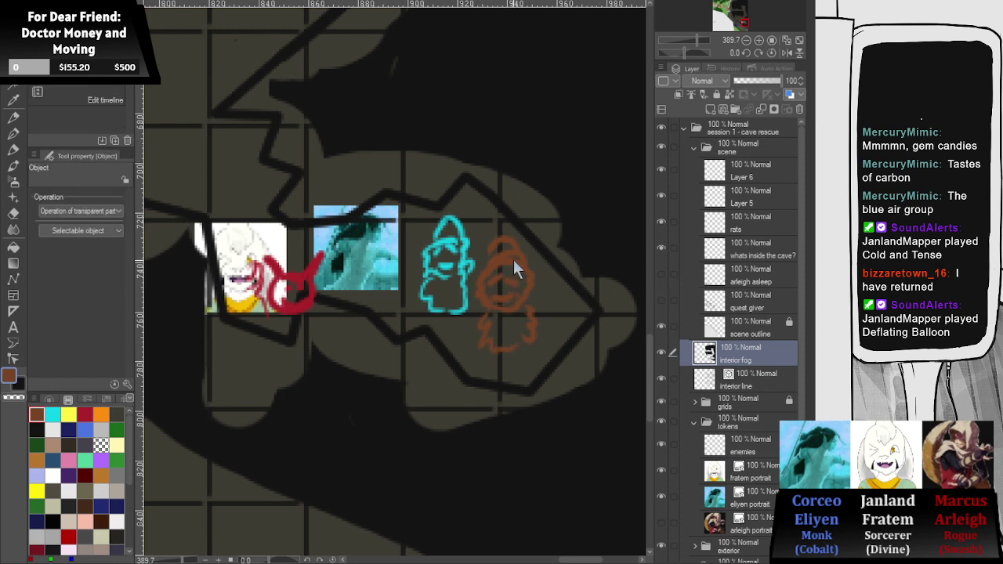
pyautogui.moveTo(513, 260)
pyautogui.mouseDown()
pyautogui.moveTo(535, 245)
pyautogui.moveTo(511, 220)
pyautogui.moveTo(494, 231)
pyautogui.moveTo(480, 274)
pyautogui.moveTo(479, 382)
pyautogui.moveTo(536, 354)
pyautogui.moveTo(552, 308)
pyautogui.moveTo(549, 282)
pyautogui.moveTo(506, 290)
pyautogui.moveTo(503, 304)
pyautogui.moveTo(557, 273)
pyautogui.moveTo(486, 296)
pyautogui.mouseUp()
pyautogui.hotkey('ctrl', 'z')
pyautogui.press('m')
pyautogui.press('o')
pyautogui.hotkey('ctrl', 'j')
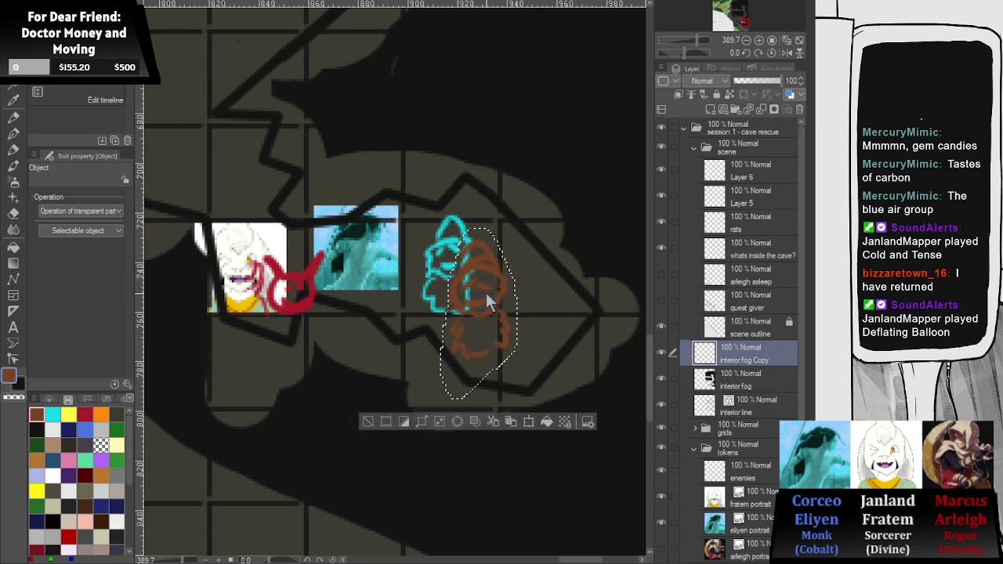
pyautogui.click(368, 422)
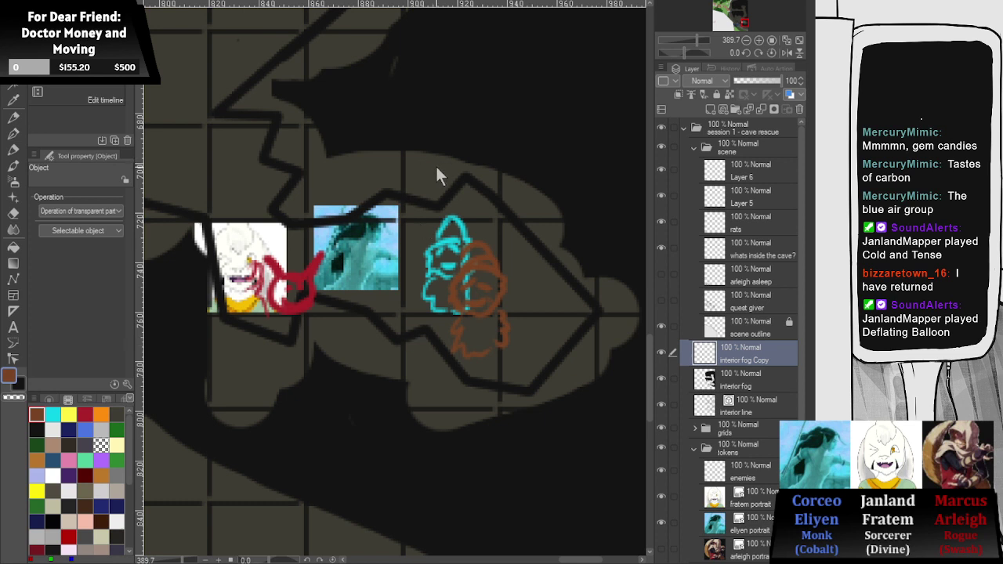
# - Lasso the cyan figure on the interior fog layer, then cut and paste it onto its own layer
pyautogui.scroll(1, 455, 216)
pyautogui.hotkey('alt', '[')
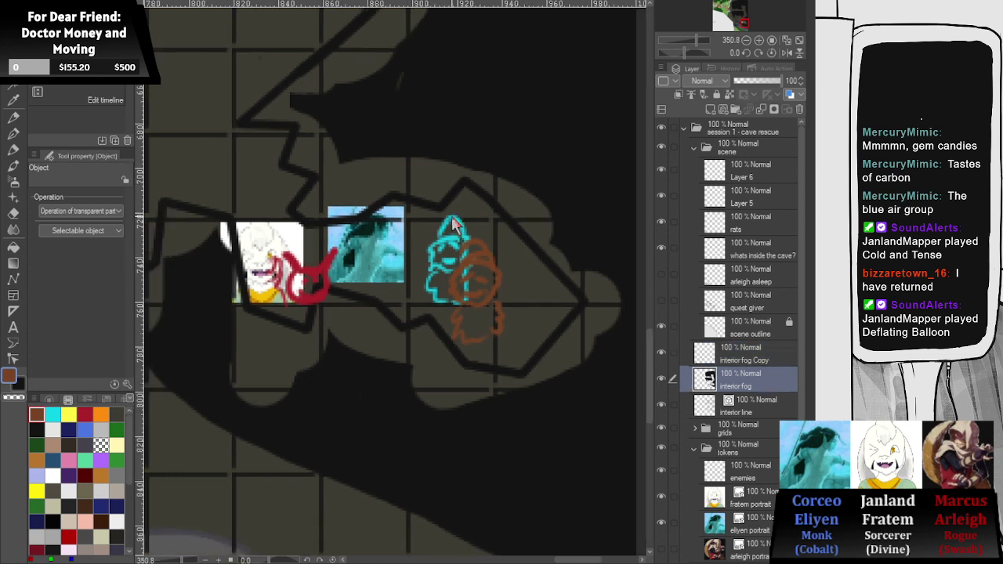
pyautogui.press('m')
pyautogui.moveTo(467, 172)
pyautogui.mouseDown()
pyautogui.moveTo(418, 252)
pyautogui.moveTo(417, 306)
pyautogui.moveTo(449, 334)
pyautogui.moveTo(523, 296)
pyautogui.moveTo(470, 165)
pyautogui.mouseUp()
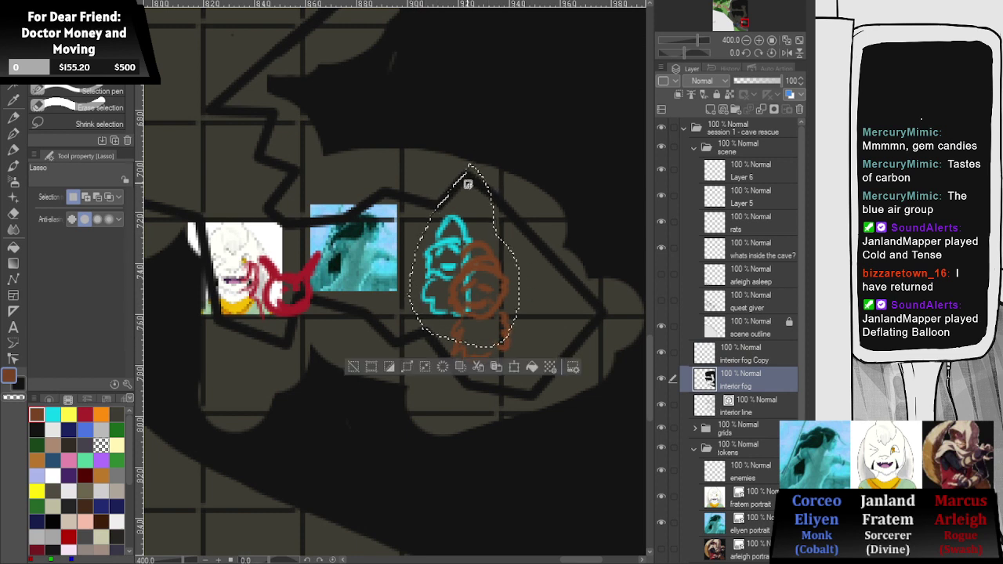
pyautogui.press('Delete')
pyautogui.hotkey('ctrl', 'v')
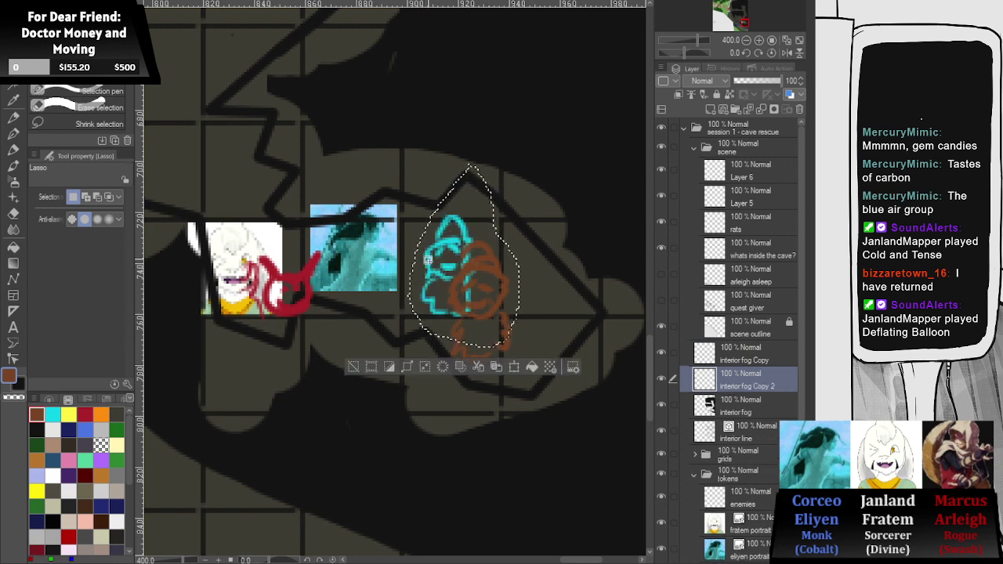
# - Clear the selection and move the brown figure east so it stands beside the cyan figure
pyautogui.click(353, 367)
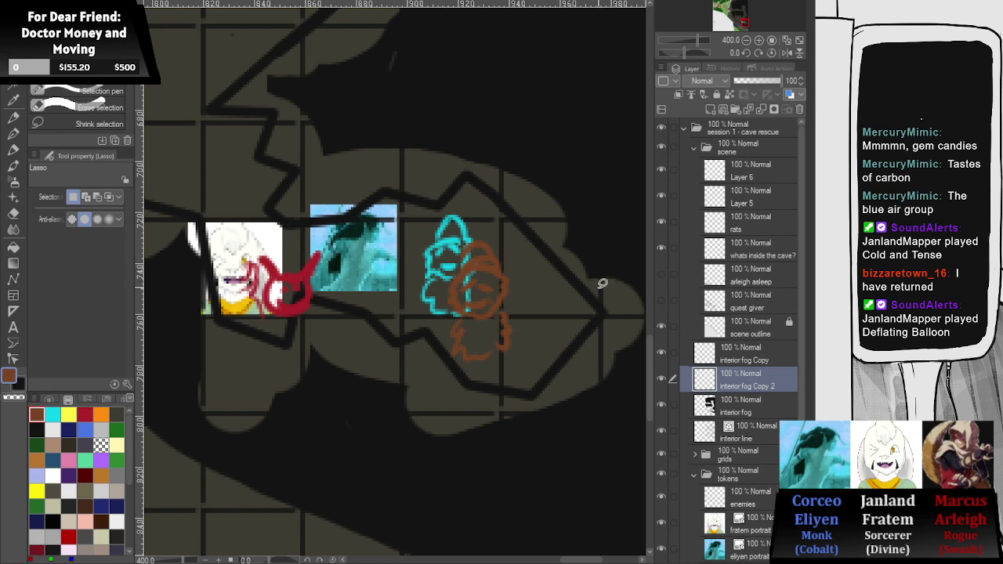
pyautogui.press('o')
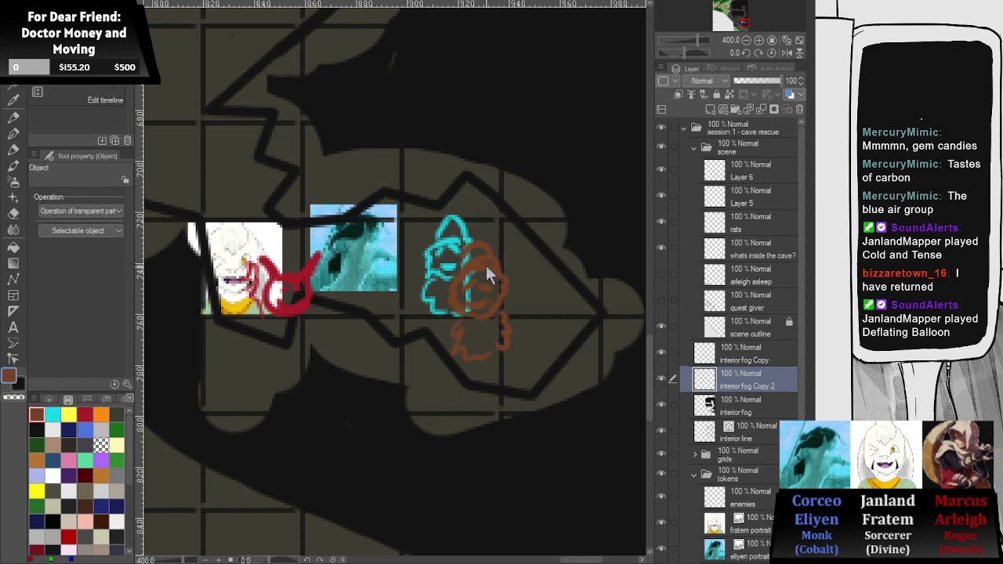
pyautogui.moveTo(488, 266); pyautogui.dragTo(509, 269)
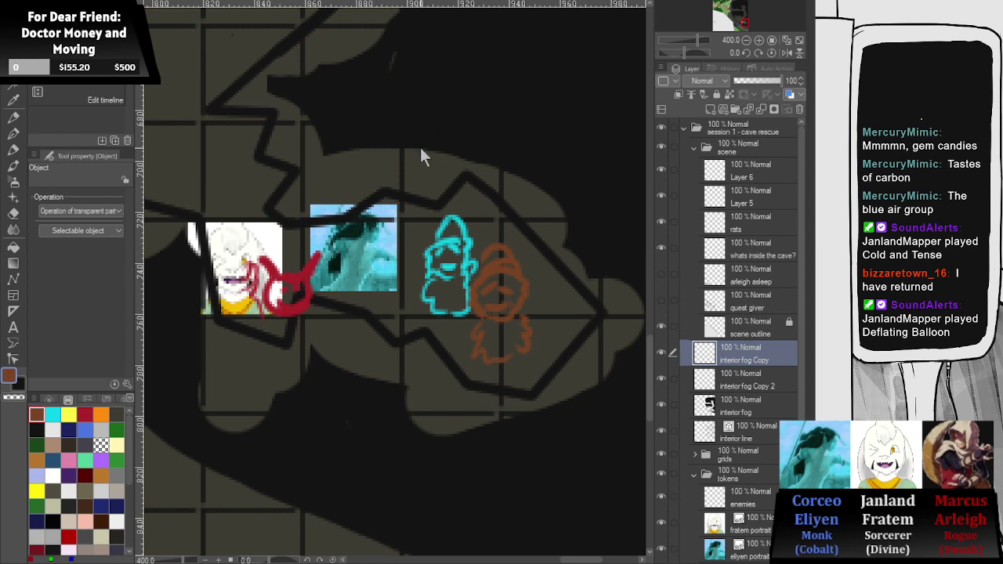
# - Move the teal and white-haired tokens and the red horned figure northwest into the large chamber, outside the small eastern room
pyautogui.scroll(-2, 469, 315)
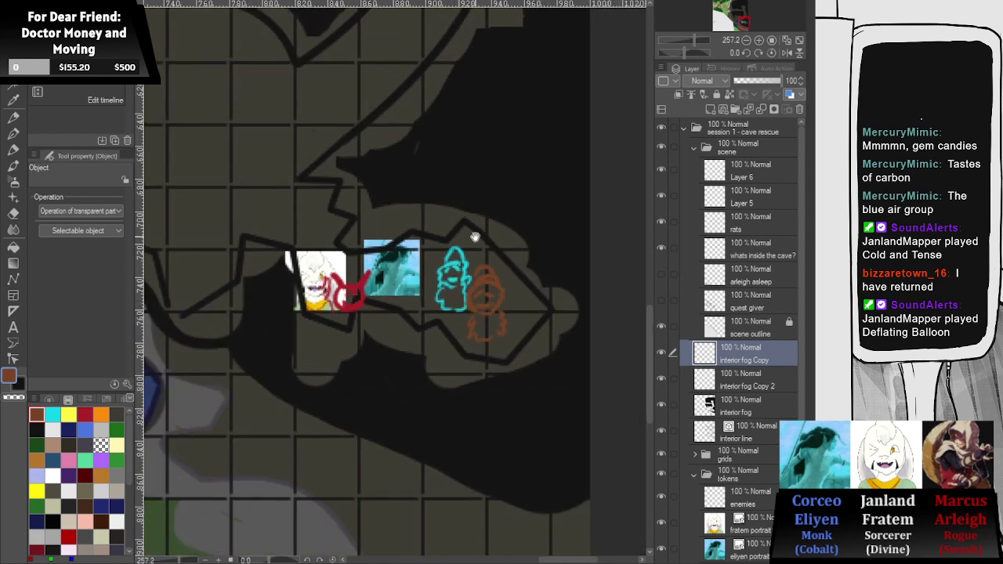
pyautogui.scroll(-2, 475, 236)
pyautogui.click(399, 354)
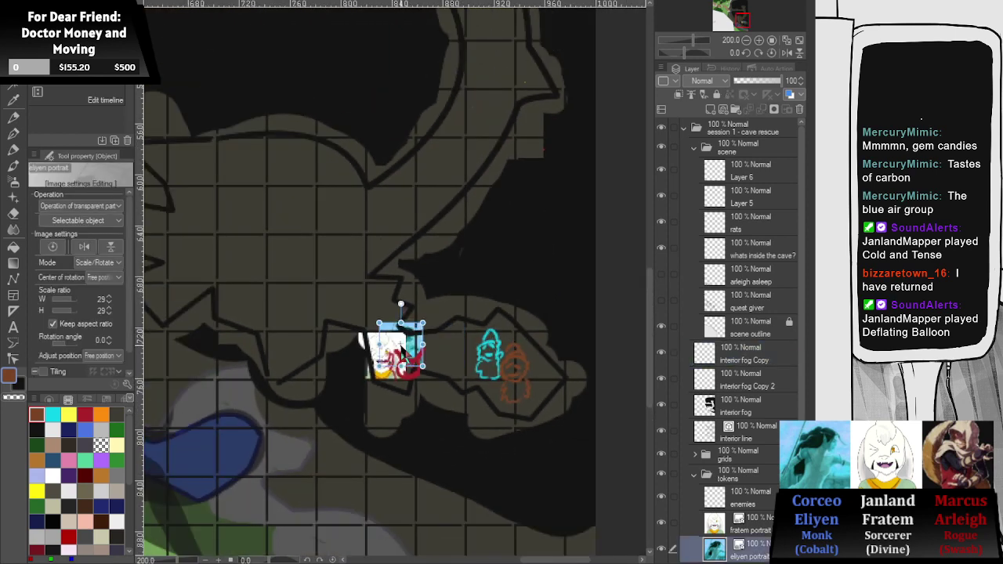
pyautogui.moveTo(402, 354); pyautogui.dragTo(392, 213)
pyautogui.moveTo(390, 346); pyautogui.dragTo(353, 257)
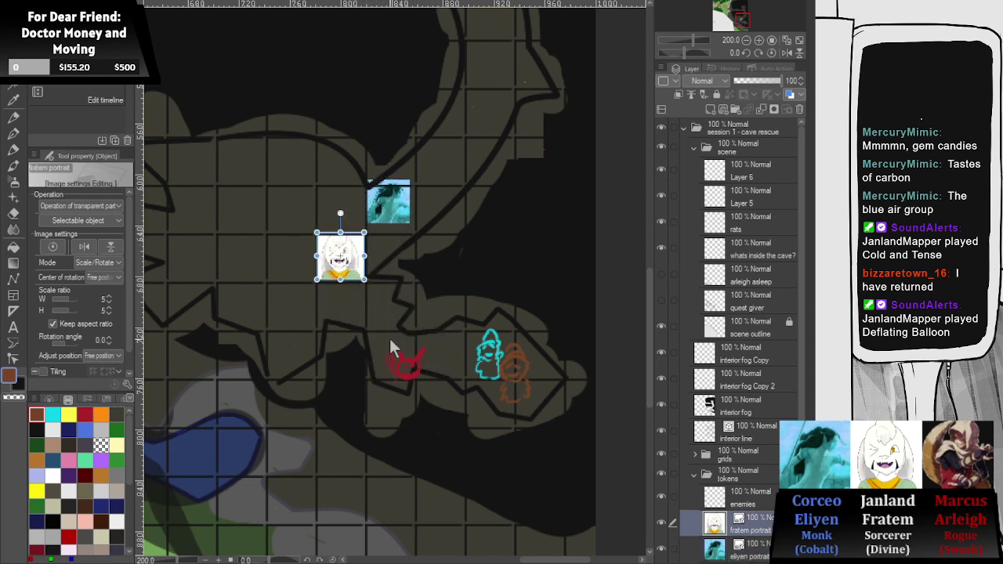
pyautogui.moveTo(406, 364); pyautogui.dragTo(349, 305)
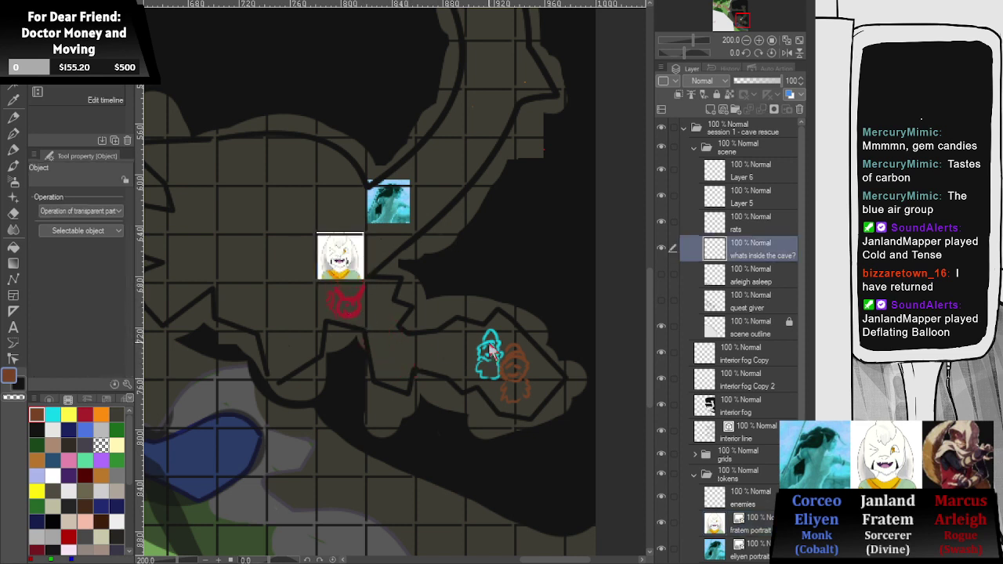
# - Move the cyan and brown figures out of the small eastern room to a row just west of the teal token
pyautogui.moveTo(491, 350); pyautogui.dragTo(341, 199)
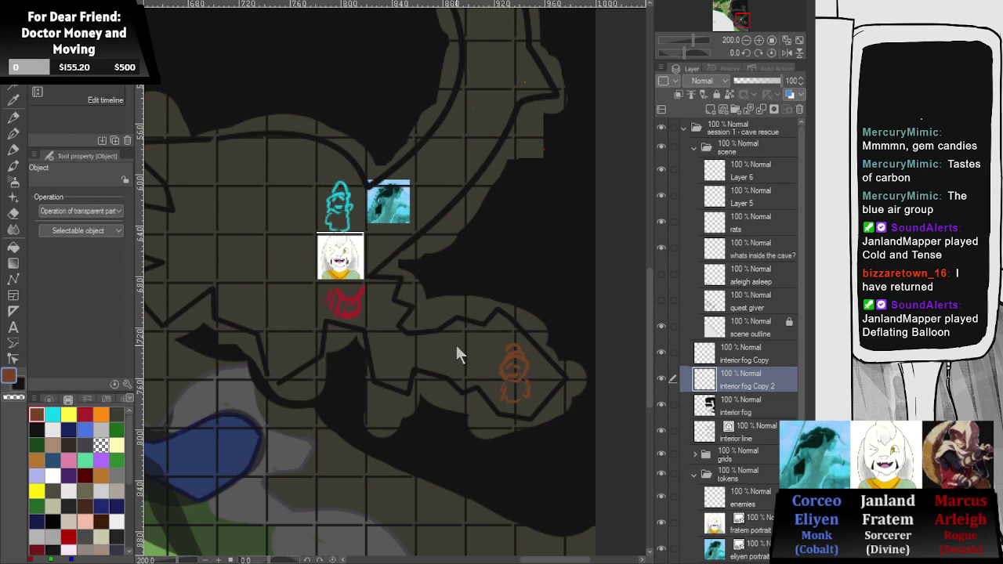
pyautogui.moveTo(510, 360); pyautogui.dragTo(286, 180)
pyautogui.scroll(3, 286, 184)
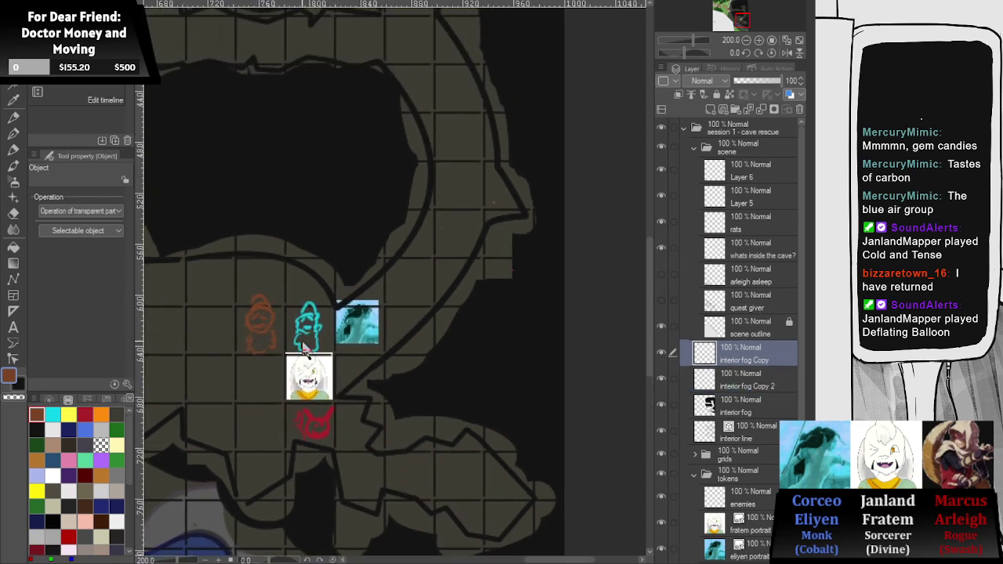
# - Move the red horned figure to the cave entrance and line up the teal and white-haired tokens behind it in the northern corridor
pyautogui.scroll(-3, 304, 349)
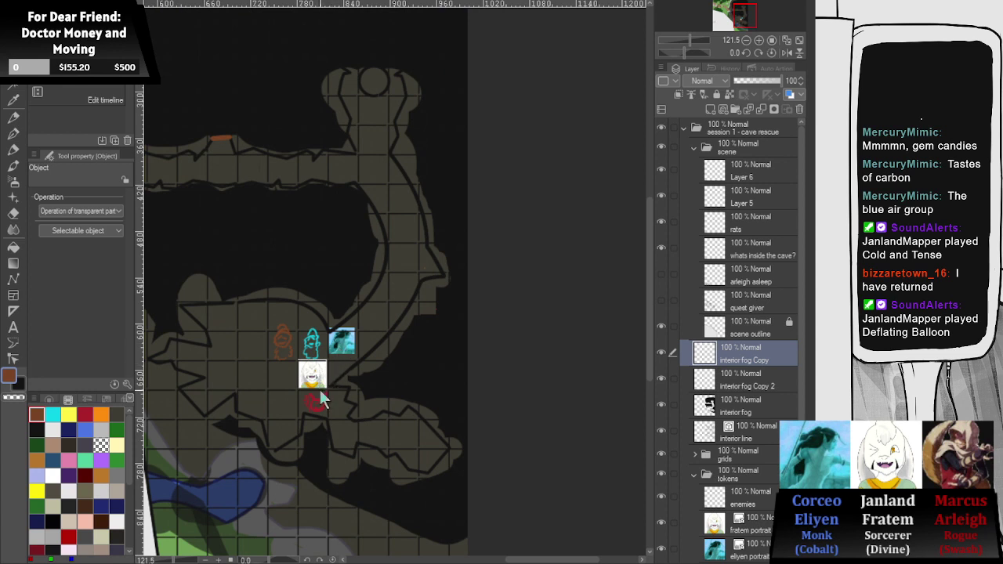
pyautogui.moveTo(319, 406); pyautogui.dragTo(192, 155)
pyautogui.moveTo(192, 155)
pyautogui.mouseDown()
pyautogui.moveTo(289, 119)
pyautogui.moveTo(198, 148)
pyautogui.mouseUp()
pyautogui.moveTo(438, 315); pyautogui.dragTo(246, 141)
pyautogui.moveTo(414, 352); pyautogui.dragTo(309, 149)
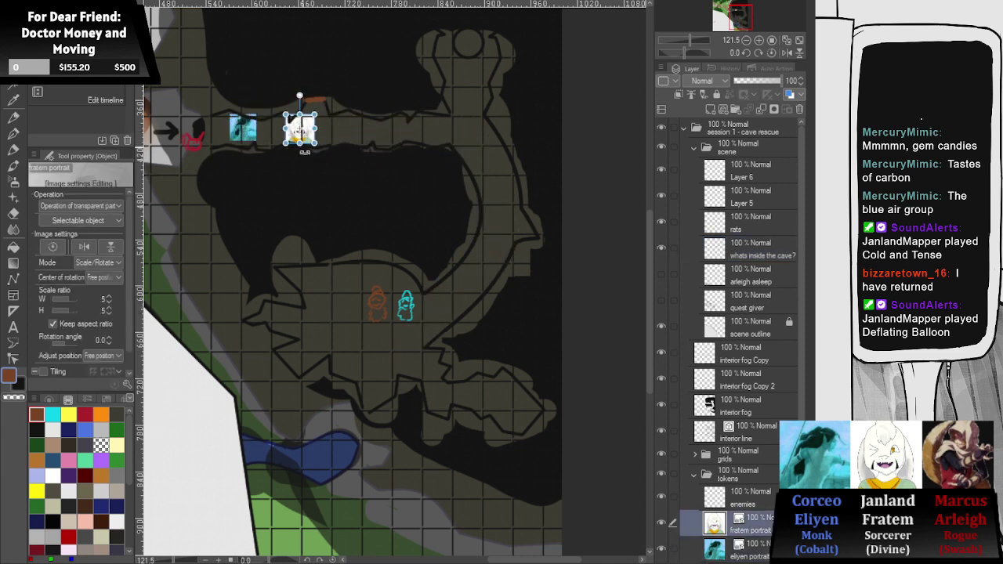
# - Move the brown and cyan figures to the cave entrance, just north of the red horned figure
pyautogui.moveTo(375, 297); pyautogui.dragTo(197, 114)
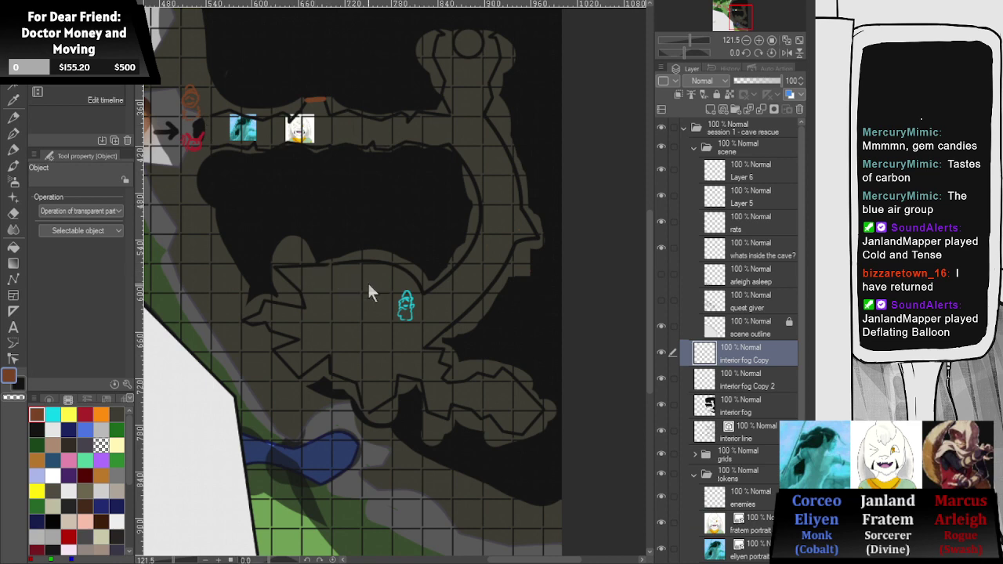
pyautogui.moveTo(405, 304); pyautogui.dragTo(292, 162)
pyautogui.scroll(-5, 471, 123)
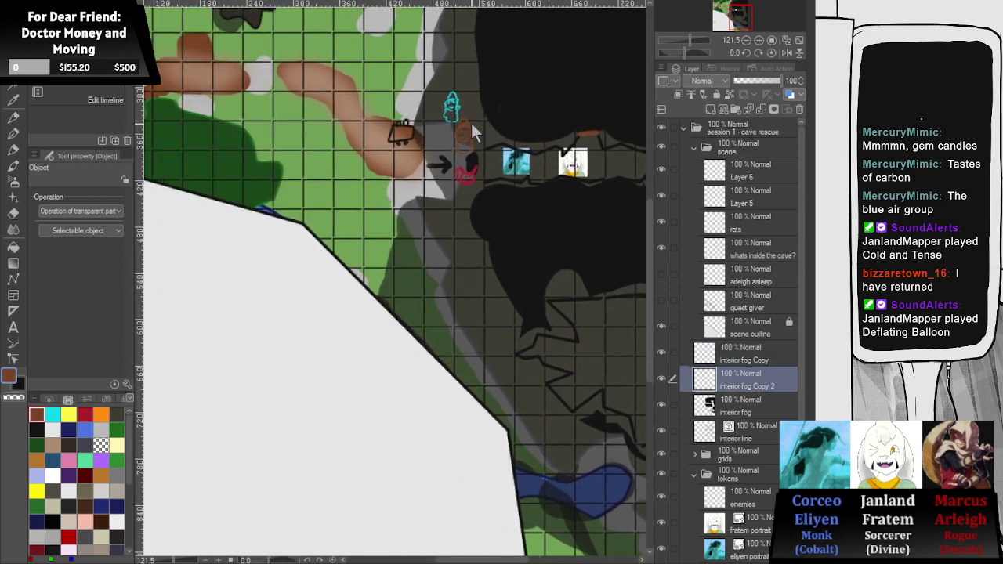
# - On Layer 6, sketch a jagged edge and a winding two-line path in brown with the G-pen on the blank white area
pyautogui.click(727, 169)
pyautogui.scroll(4, 351, 415)
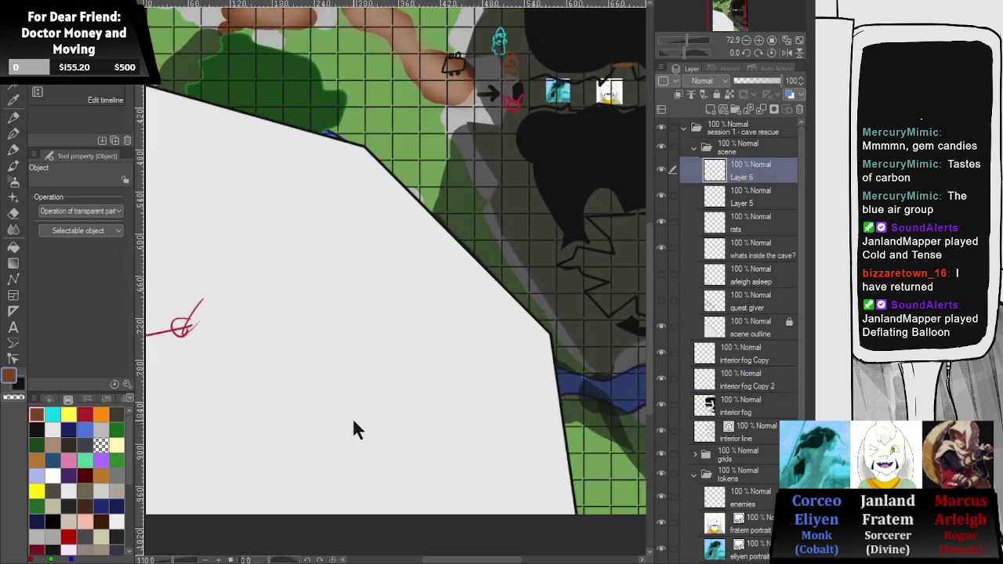
pyautogui.press('p')
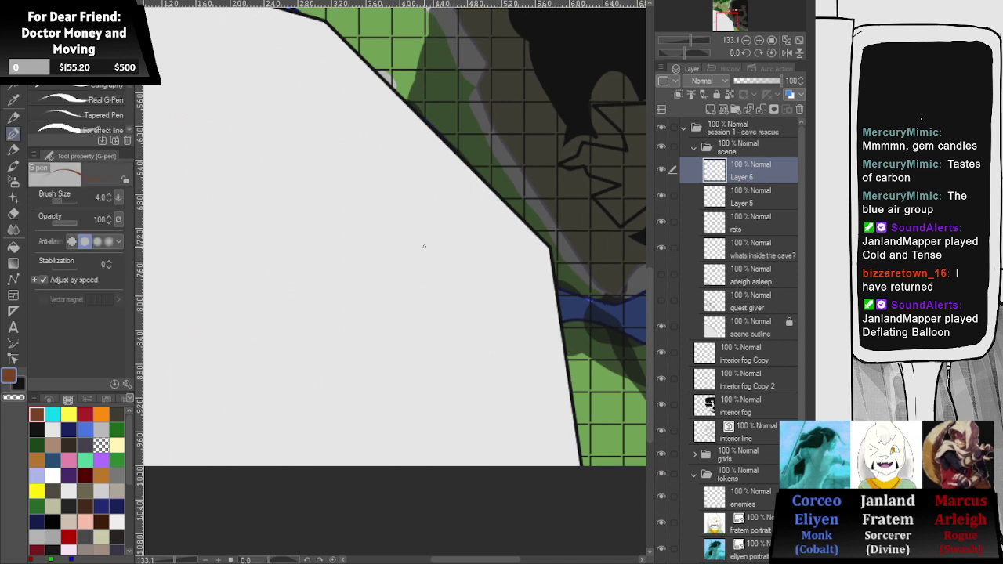
pyautogui.moveTo(456, 264)
pyautogui.mouseDown()
pyautogui.moveTo(427, 276)
pyautogui.moveTo(470, 387)
pyautogui.moveTo(472, 378)
pyautogui.moveTo(401, 423)
pyautogui.mouseUp()
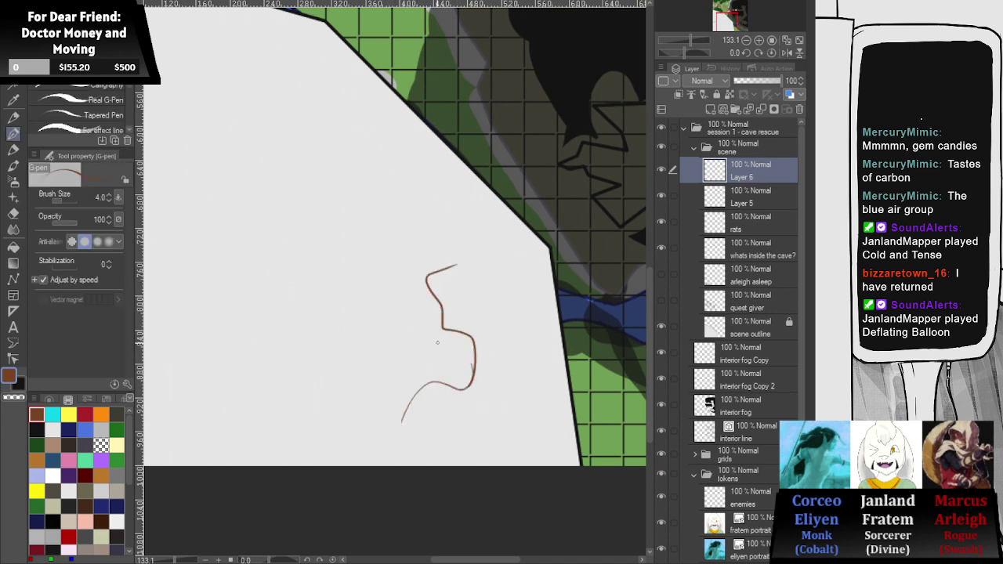
pyautogui.moveTo(436, 354)
pyautogui.mouseDown()
pyautogui.moveTo(368, 342)
pyautogui.moveTo(253, 274)
pyautogui.moveTo(199, 268)
pyautogui.mouseUp()
pyautogui.moveTo(423, 362); pyautogui.dragTo(233, 300)
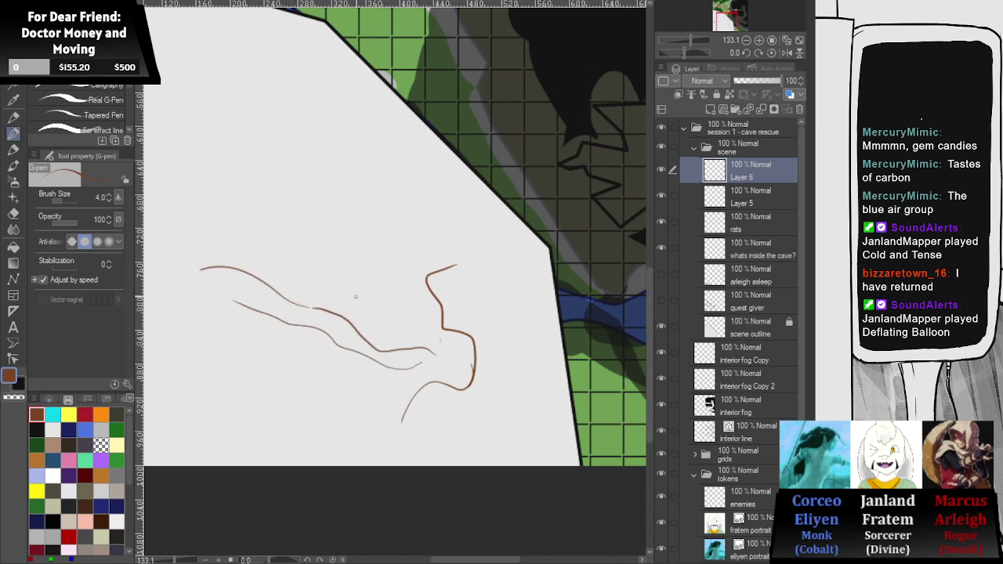
# - Add round shapes above the winding path, draw a second two-line path below it, and extend the first path northwest
pyautogui.moveTo(368, 284)
pyautogui.mouseDown()
pyautogui.moveTo(382, 314)
pyautogui.moveTo(392, 286)
pyautogui.moveTo(399, 328)
pyautogui.mouseUp()
pyautogui.moveTo(425, 260); pyautogui.dragTo(550, 223)
pyautogui.moveTo(484, 414)
pyautogui.mouseDown()
pyautogui.moveTo(296, 281)
pyautogui.moveTo(427, 430)
pyautogui.mouseUp()
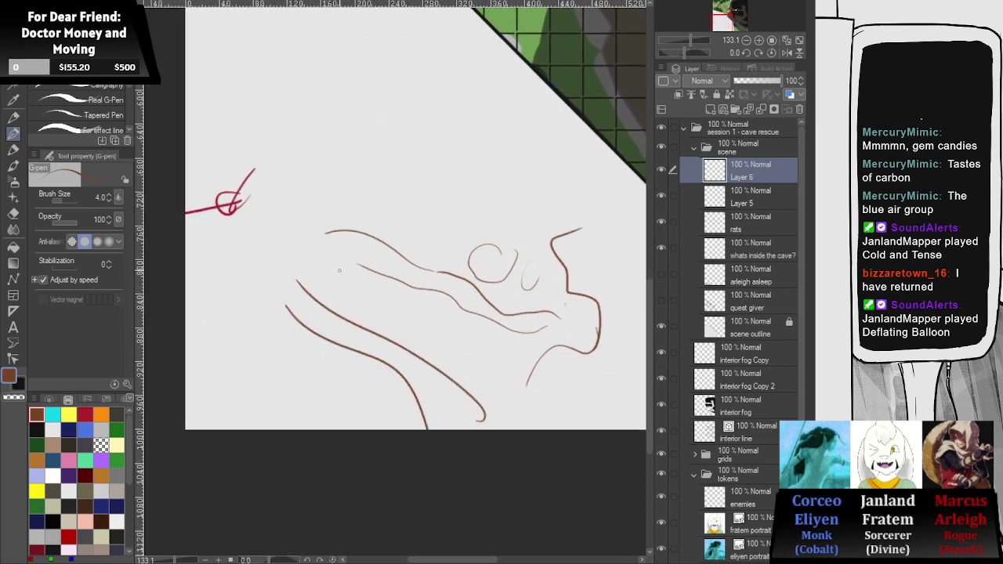
pyautogui.moveTo(329, 232); pyautogui.dragTo(309, 217)
pyautogui.moveTo(362, 267)
pyautogui.mouseDown()
pyautogui.moveTo(287, 225)
pyautogui.moveTo(279, 189)
pyautogui.mouseUp()
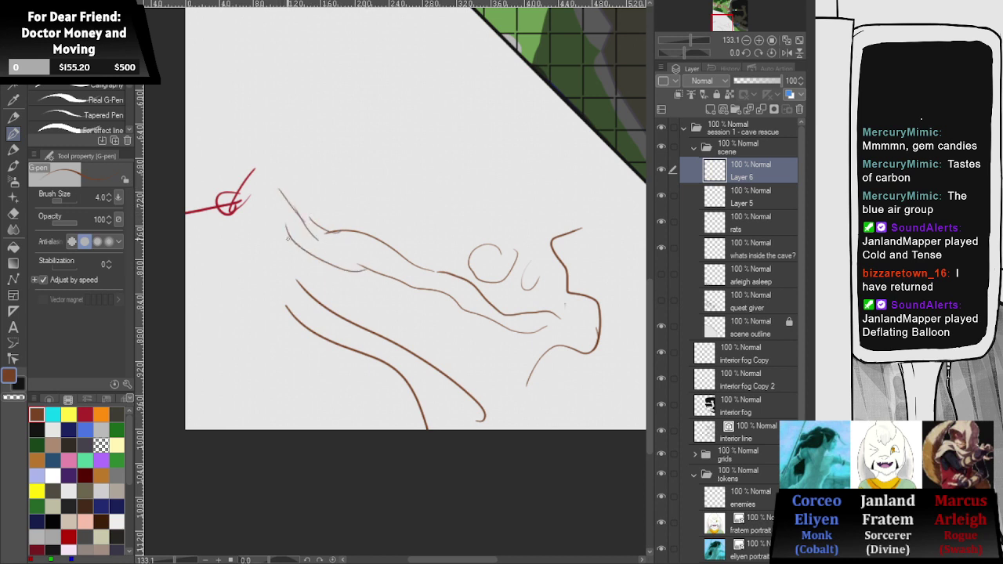
pyautogui.moveTo(287, 240); pyautogui.dragTo(279, 196)
# - Sketch a box-shaped building with a hatched upper half at the northwest end of the winding path
pyautogui.moveTo(221, 152); pyautogui.dragTo(281, 149)
pyautogui.moveTo(225, 155)
pyautogui.mouseDown()
pyautogui.moveTo(218, 181)
pyautogui.moveTo(278, 185)
pyautogui.mouseUp()
pyautogui.moveTo(279, 182)
pyautogui.mouseDown()
pyautogui.moveTo(276, 122)
pyautogui.moveTo(263, 124)
pyautogui.moveTo(259, 151)
pyautogui.mouseUp()
pyautogui.moveTo(251, 127); pyautogui.dragTo(253, 149)
pyautogui.moveTo(246, 139)
pyautogui.mouseDown()
pyautogui.moveTo(244, 155)
pyautogui.moveTo(232, 150)
pyautogui.mouseUp()
pyautogui.moveTo(226, 128); pyautogui.dragTo(218, 169)
pyautogui.moveTo(219, 146)
pyautogui.mouseDown()
pyautogui.moveTo(215, 183)
pyautogui.moveTo(224, 192)
pyautogui.mouseUp()
pyautogui.moveTo(228, 167)
pyautogui.mouseDown()
pyautogui.moveTo(228, 186)
pyautogui.moveTo(239, 190)
pyautogui.mouseUp()
pyautogui.moveTo(250, 169)
pyautogui.mouseDown()
pyautogui.moveTo(251, 193)
pyautogui.moveTo(262, 190)
pyautogui.mouseUp()
pyautogui.moveTo(274, 163)
pyautogui.mouseDown()
pyautogui.moveTo(275, 185)
pyautogui.moveTo(282, 129)
pyautogui.moveTo(210, 125)
pyautogui.moveTo(216, 174)
pyautogui.mouseUp()
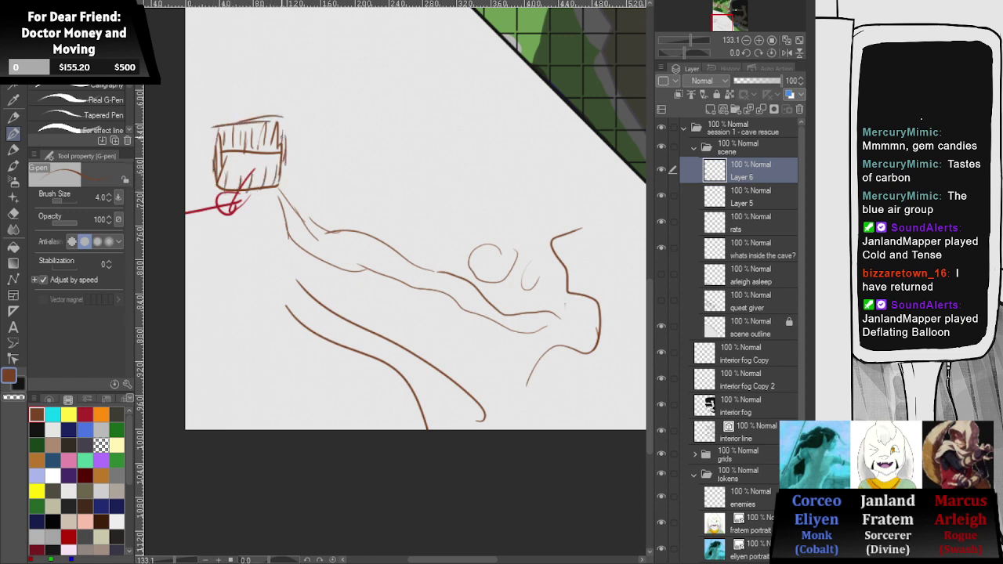
pyautogui.moveTo(282, 128); pyautogui.dragTo(280, 168)
# - Sketch a brown stall counter with a slanted top and legs in the empty area above the winding path
pyautogui.moveTo(313, 288); pyautogui.dragTo(226, 397)
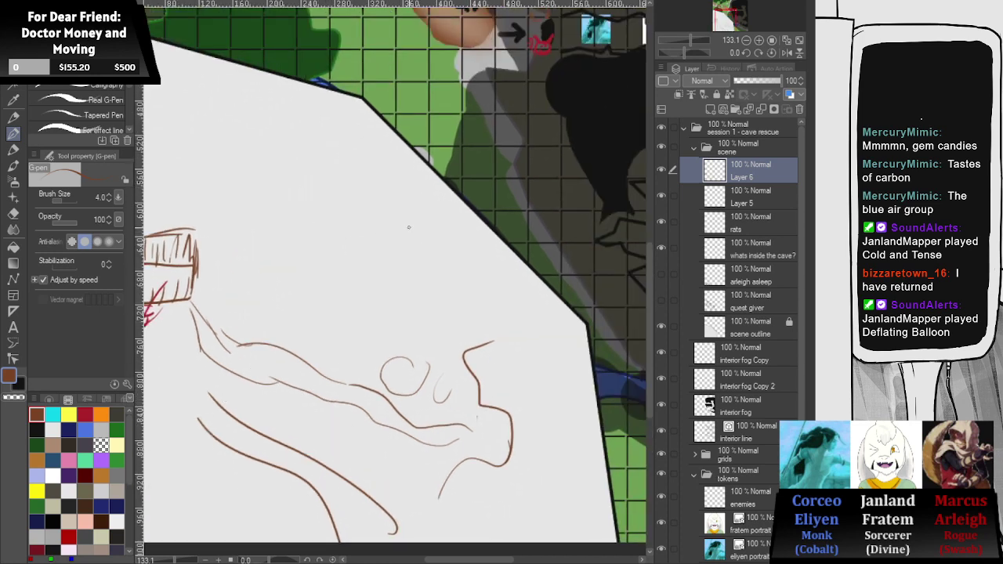
pyautogui.moveTo(330, 233)
pyautogui.mouseDown()
pyautogui.moveTo(389, 250)
pyautogui.moveTo(316, 249)
pyautogui.mouseUp()
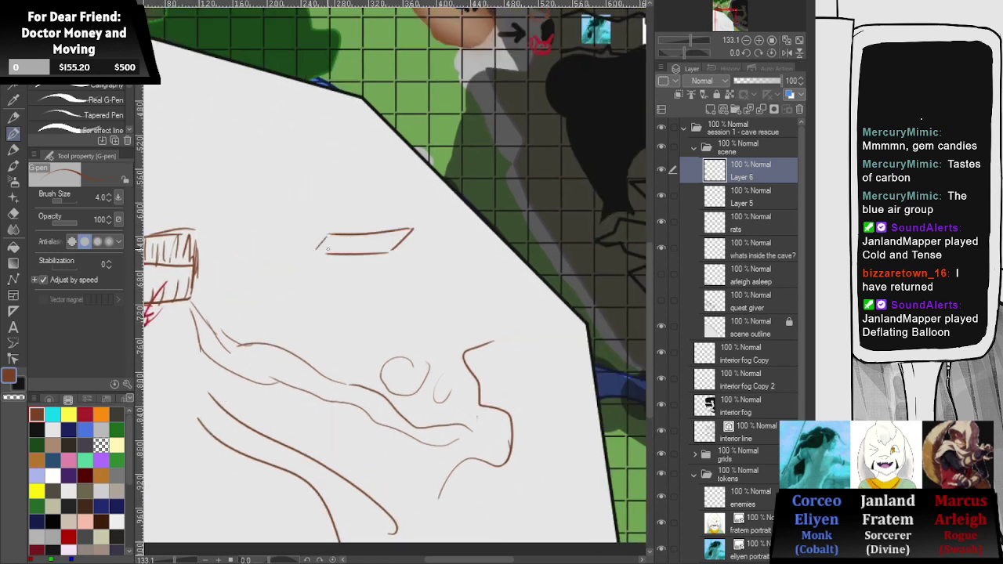
pyautogui.moveTo(383, 268); pyautogui.dragTo(381, 305)
pyautogui.moveTo(376, 250)
pyautogui.mouseDown()
pyautogui.moveTo(371, 304)
pyautogui.moveTo(306, 268)
pyautogui.moveTo(324, 310)
pyautogui.mouseUp()
pyautogui.moveTo(327, 269); pyautogui.dragTo(332, 305)
pyautogui.moveTo(409, 239); pyautogui.dragTo(406, 270)
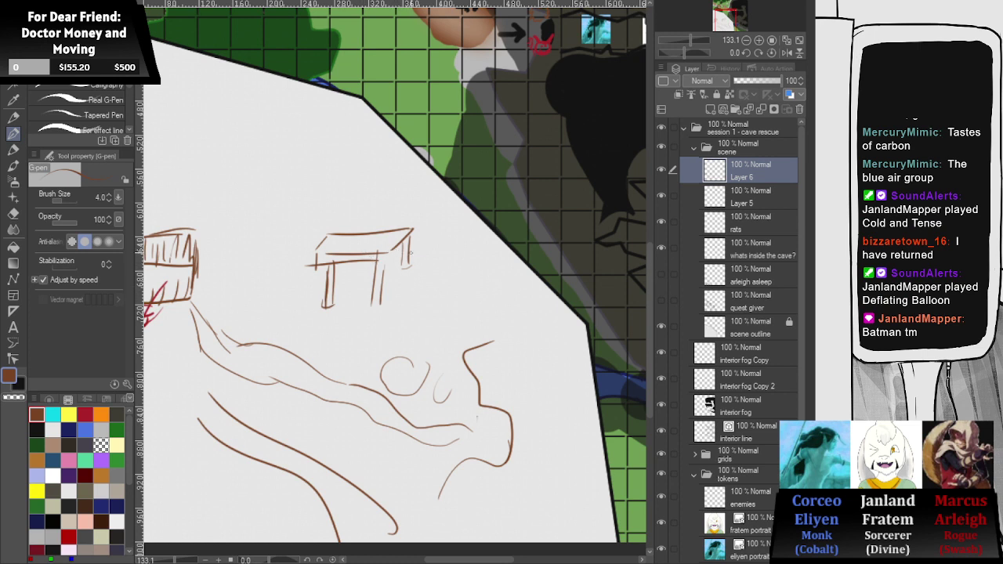
# - Draw a bearded figure with a brimmed hat, shoulders and arms beside the stall counter
pyautogui.moveTo(446, 218)
pyautogui.mouseDown()
pyautogui.moveTo(422, 221)
pyautogui.moveTo(456, 207)
pyautogui.moveTo(441, 195)
pyautogui.moveTo(426, 212)
pyautogui.mouseUp()
pyautogui.moveTo(443, 212)
pyautogui.mouseDown()
pyautogui.moveTo(439, 232)
pyautogui.moveTo(427, 216)
pyautogui.moveTo(445, 237)
pyautogui.moveTo(437, 244)
pyautogui.moveTo(425, 222)
pyautogui.moveTo(468, 255)
pyautogui.moveTo(411, 265)
pyautogui.moveTo(455, 282)
pyautogui.moveTo(421, 284)
pyautogui.moveTo(472, 267)
pyautogui.mouseUp()
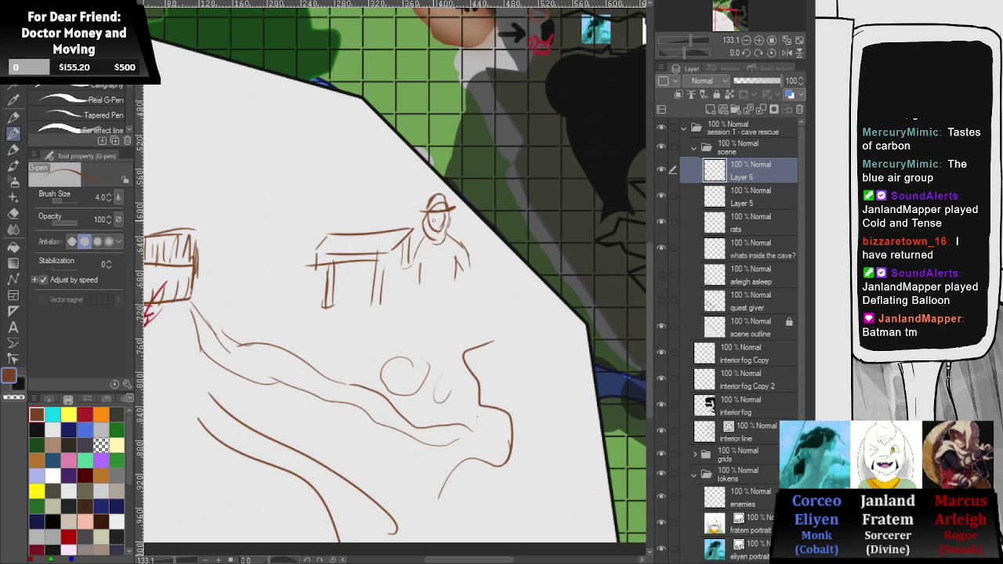
pyautogui.moveTo(439, 214)
pyautogui.mouseDown()
pyautogui.moveTo(440, 227)
pyautogui.moveTo(404, 276)
pyautogui.mouseUp()
# - Add upright posts and a curved striped awning above the stall counter
pyautogui.moveTo(396, 181)
pyautogui.mouseDown()
pyautogui.moveTo(397, 229)
pyautogui.moveTo(381, 259)
pyautogui.mouseUp()
pyautogui.moveTo(323, 188)
pyautogui.mouseDown()
pyautogui.moveTo(396, 177)
pyautogui.moveTo(348, 199)
pyautogui.moveTo(316, 196)
pyautogui.mouseUp()
pyautogui.moveTo(390, 182)
pyautogui.mouseDown()
pyautogui.moveTo(368, 201)
pyautogui.moveTo(308, 194)
pyautogui.moveTo(329, 233)
pyautogui.moveTo(322, 258)
pyautogui.mouseUp()
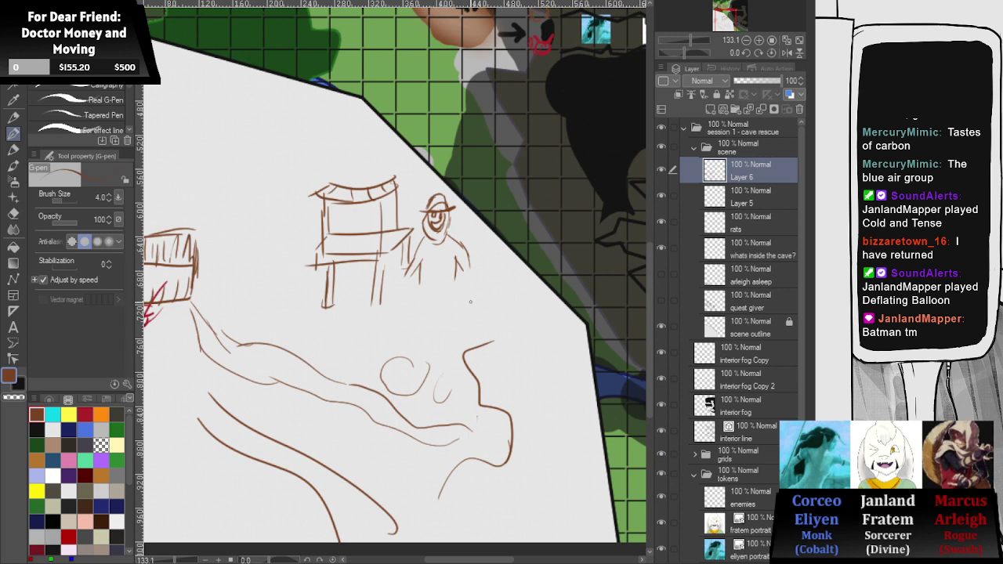
# - Draw two tied sacks with small markings below the hatted figure
pyautogui.moveTo(468, 292); pyautogui.dragTo(467, 304)
pyautogui.moveTo(462, 296)
pyautogui.mouseDown()
pyautogui.moveTo(447, 300)
pyautogui.moveTo(471, 306)
pyautogui.moveTo(453, 332)
pyautogui.moveTo(469, 329)
pyautogui.mouseUp()
pyautogui.moveTo(393, 298)
pyautogui.mouseDown()
pyautogui.moveTo(420, 296)
pyautogui.moveTo(405, 324)
pyautogui.moveTo(392, 311)
pyautogui.moveTo(394, 326)
pyautogui.mouseUp()
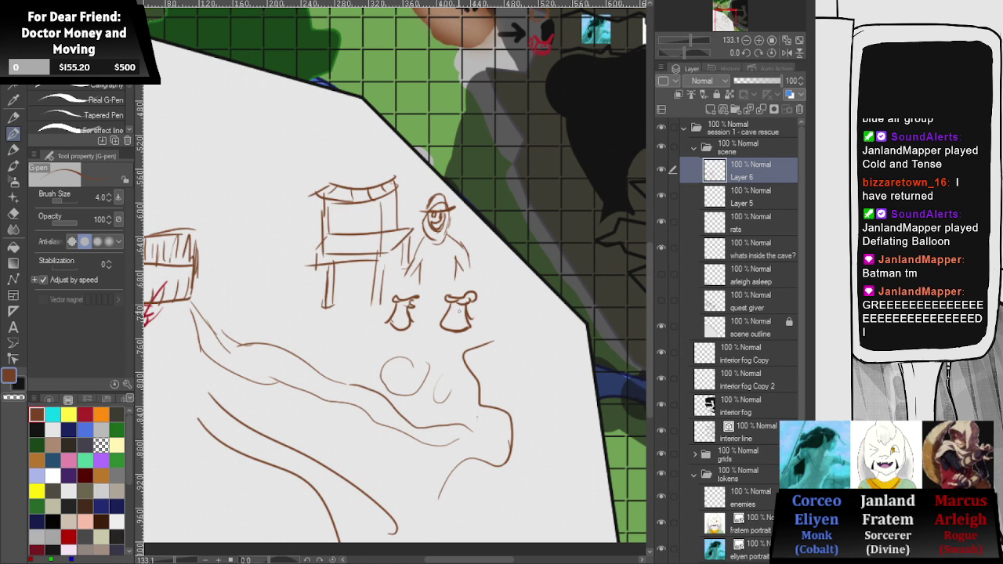
pyautogui.moveTo(456, 310)
pyautogui.mouseDown()
pyautogui.moveTo(453, 321)
pyautogui.moveTo(405, 318)
pyautogui.mouseUp()
# - Complete the hatted figure's torso hem, arms and hands in brown
pyautogui.scroll(1, 447, 250)
pyautogui.moveTo(447, 250)
pyautogui.mouseDown()
pyautogui.moveTo(288, 229)
pyautogui.moveTo(263, 265)
pyautogui.moveTo(289, 283)
pyautogui.mouseUp()
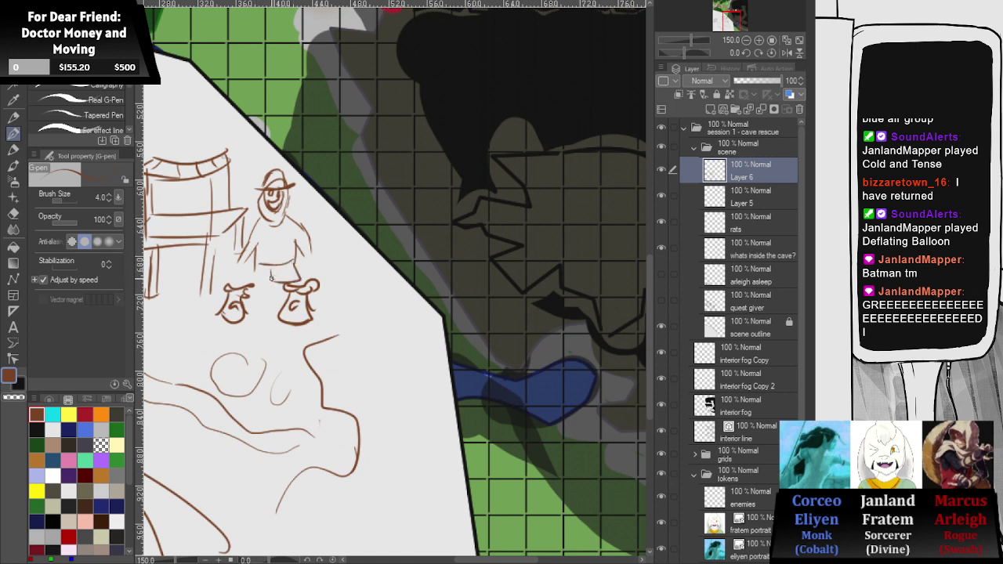
pyautogui.moveTo(274, 277); pyautogui.dragTo(250, 275)
pyautogui.moveTo(308, 246)
pyautogui.mouseDown()
pyautogui.moveTo(312, 265)
pyautogui.moveTo(297, 271)
pyautogui.moveTo(309, 274)
pyautogui.mouseUp()
pyautogui.moveTo(255, 221)
pyautogui.mouseDown()
pyautogui.moveTo(248, 273)
pyautogui.moveTo(239, 269)
pyautogui.mouseUp()
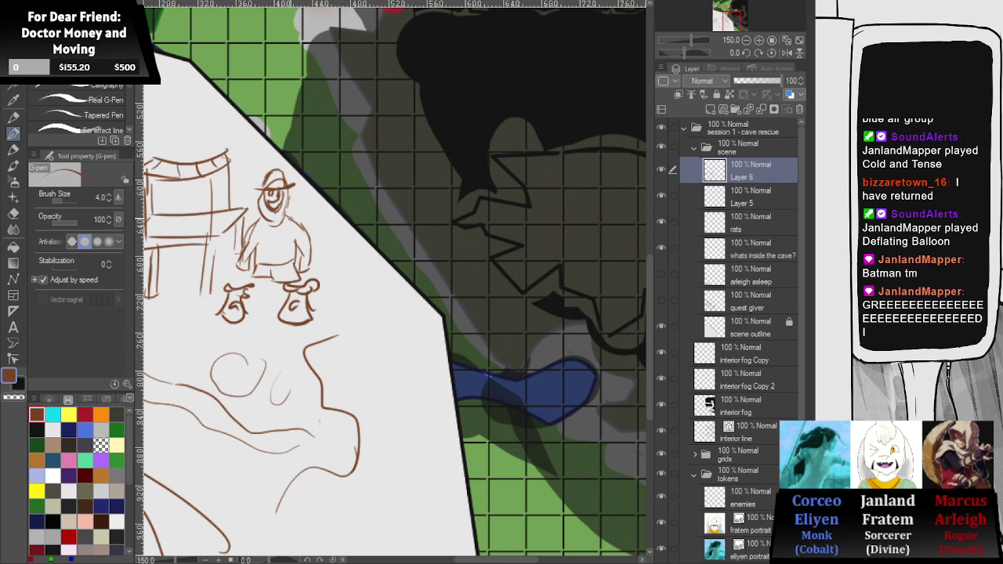
# - Draw a long, narrow rod-like object extending east from the top of the eastern sack
pyautogui.moveTo(285, 224); pyautogui.dragTo(344, 268)
pyautogui.moveTo(348, 195); pyautogui.dragTo(390, 211)
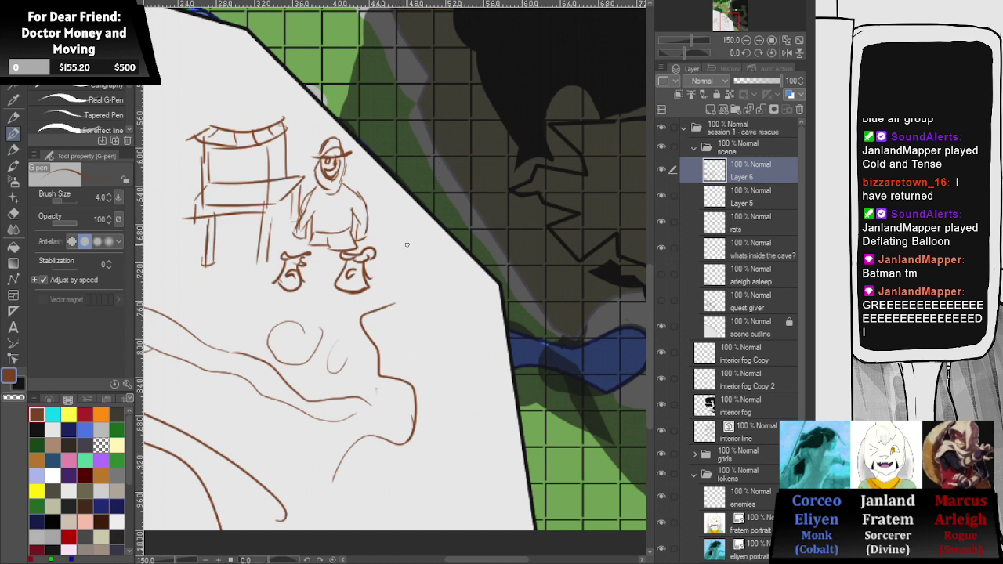
pyautogui.moveTo(412, 239); pyautogui.dragTo(369, 248)
pyautogui.scroll(3, 403, 184)
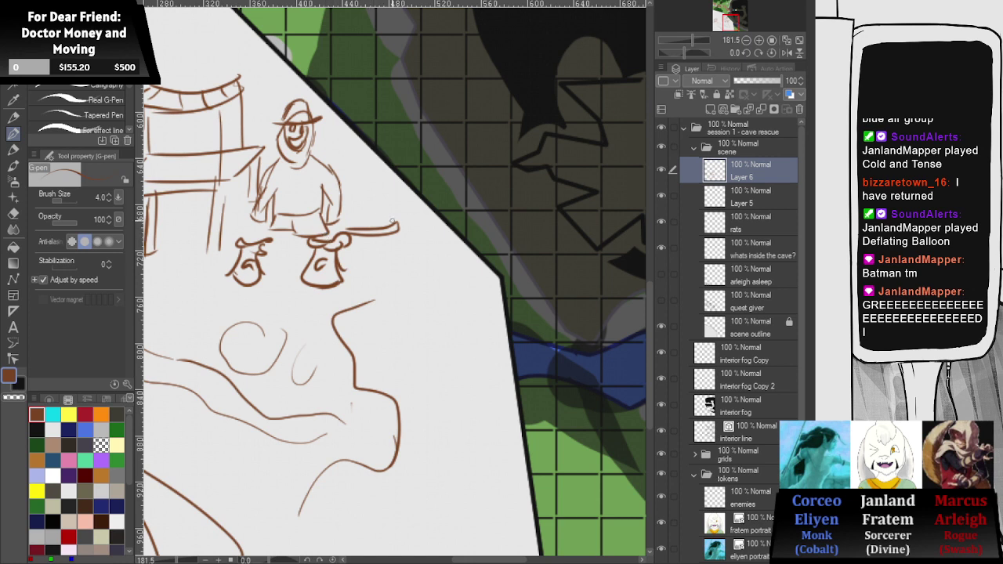
pyautogui.moveTo(395, 226); pyautogui.dragTo(341, 232)
# - Paint a cyan bottle and a crimson bottle standing on the stall counter
pyautogui.hscroll(-3, 373, 224)
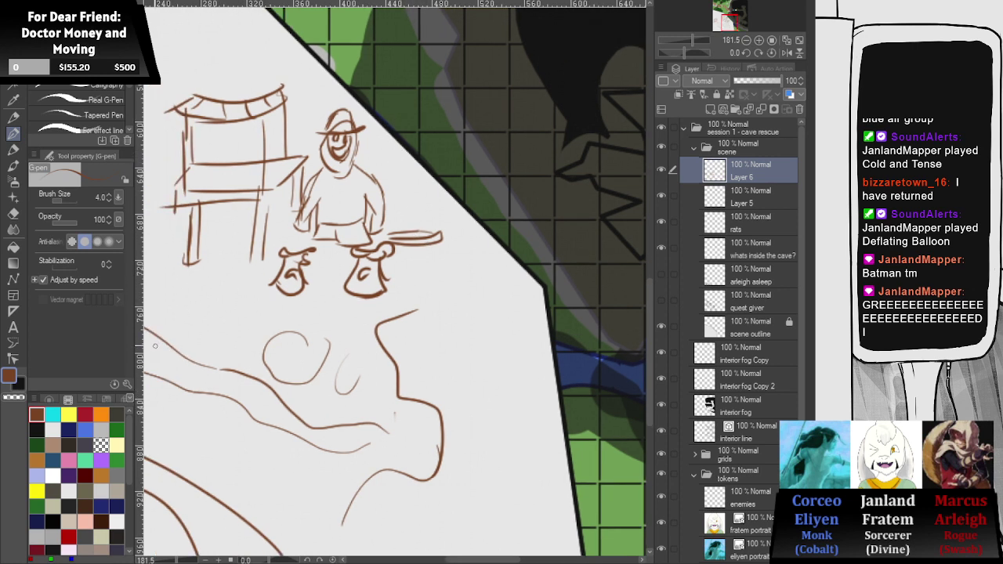
pyautogui.click(53, 414)
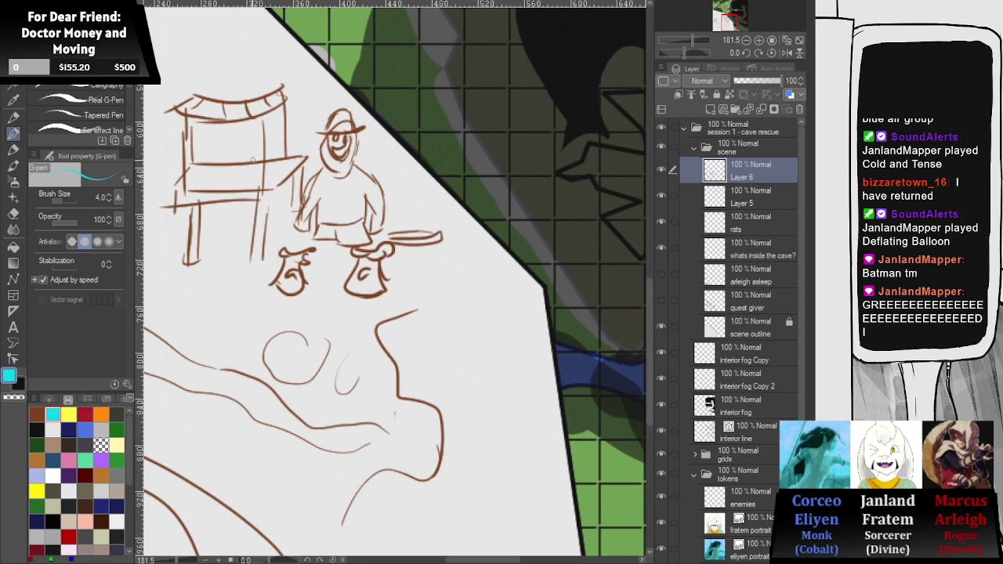
pyautogui.moveTo(254, 159); pyautogui.dragTo(258, 144)
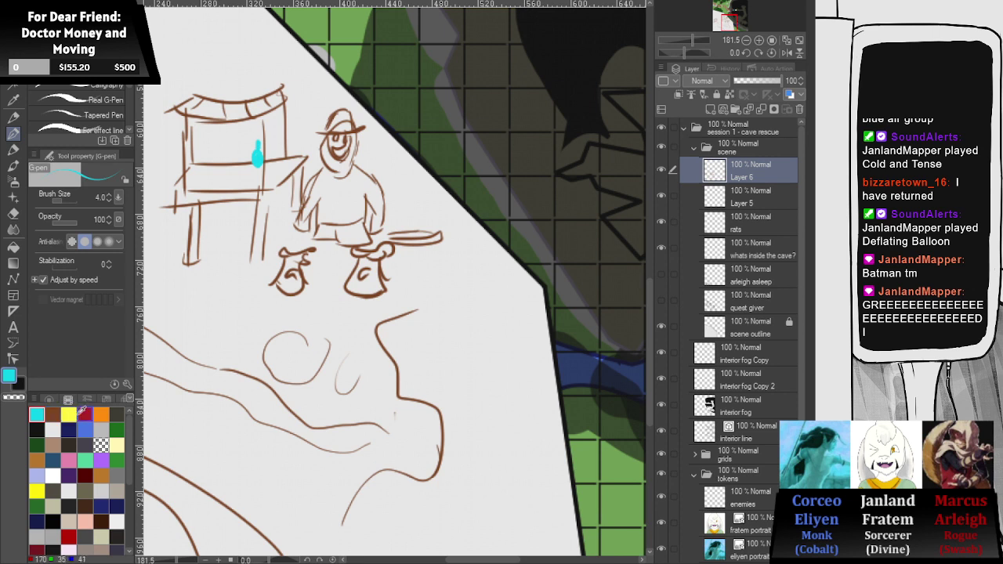
pyautogui.click(83, 411)
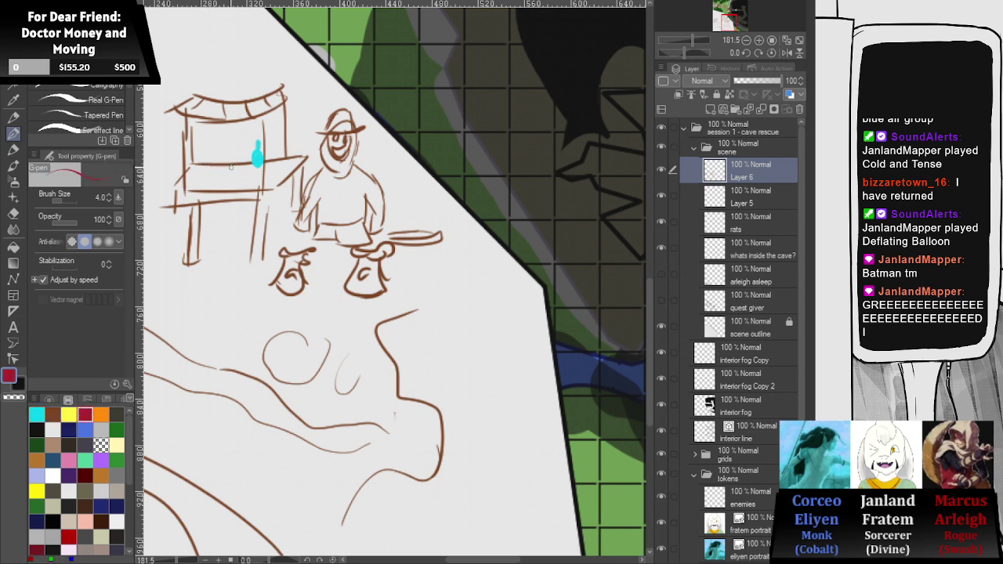
pyautogui.moveTo(227, 165); pyautogui.dragTo(227, 148)
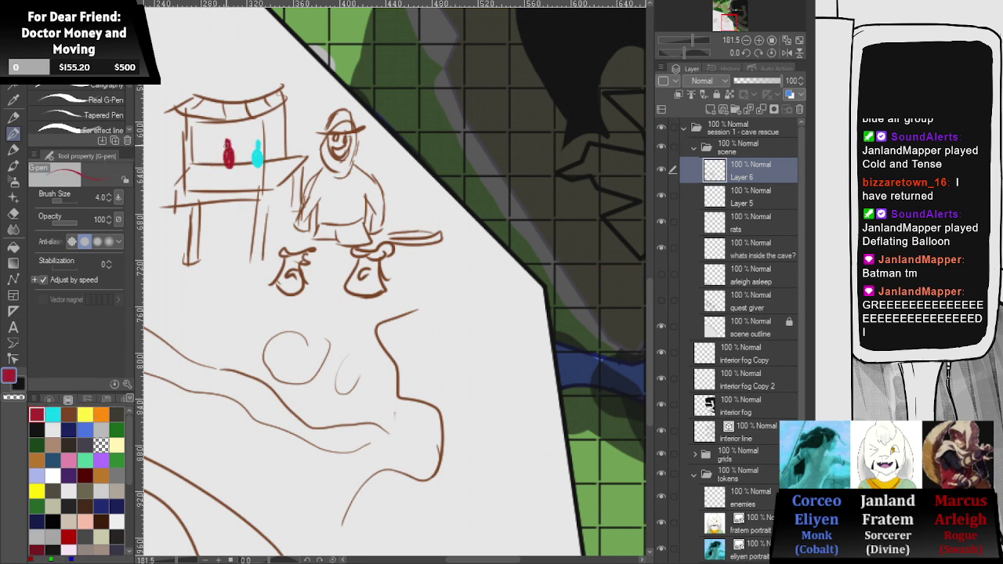
# - Paint a small blue item and a green leafy bunch on the stall's lower shelf
pyautogui.click(85, 429)
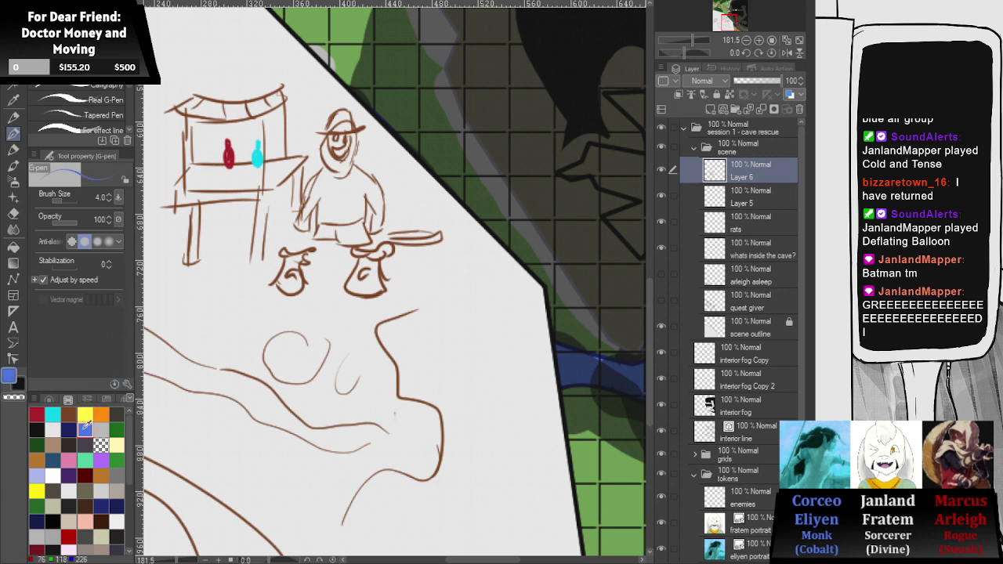
pyautogui.moveTo(199, 185)
pyautogui.mouseDown()
pyautogui.moveTo(210, 180)
pyautogui.moveTo(196, 169)
pyautogui.moveTo(197, 178)
pyautogui.mouseUp()
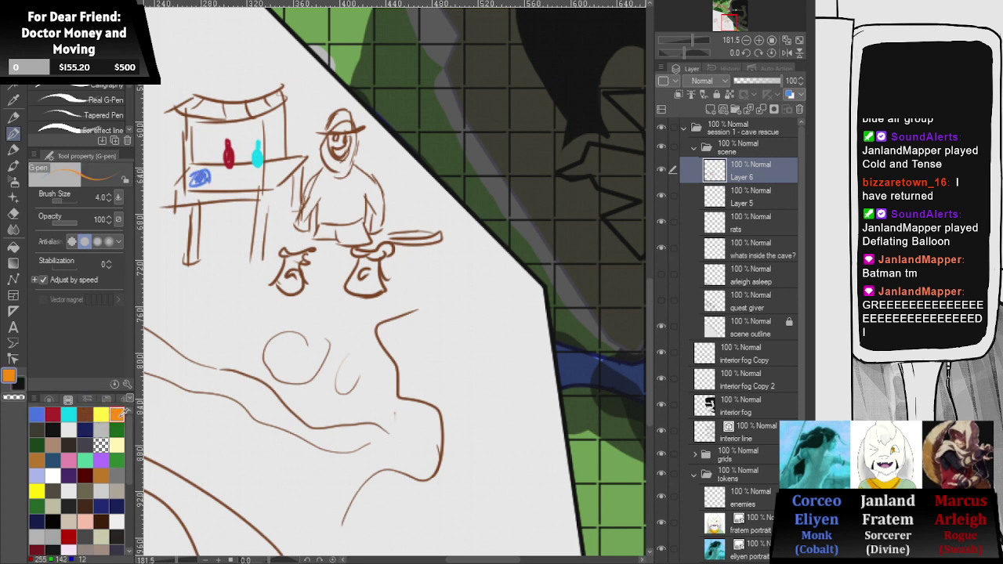
pyautogui.click(116, 429)
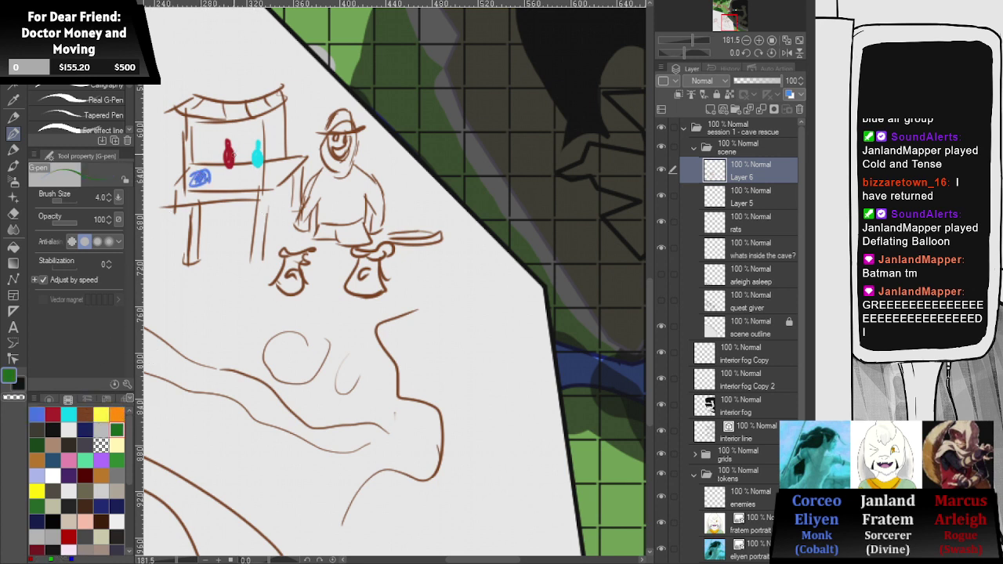
pyautogui.moveTo(235, 184)
pyautogui.mouseDown()
pyautogui.moveTo(227, 171)
pyautogui.moveTo(223, 186)
pyautogui.mouseUp()
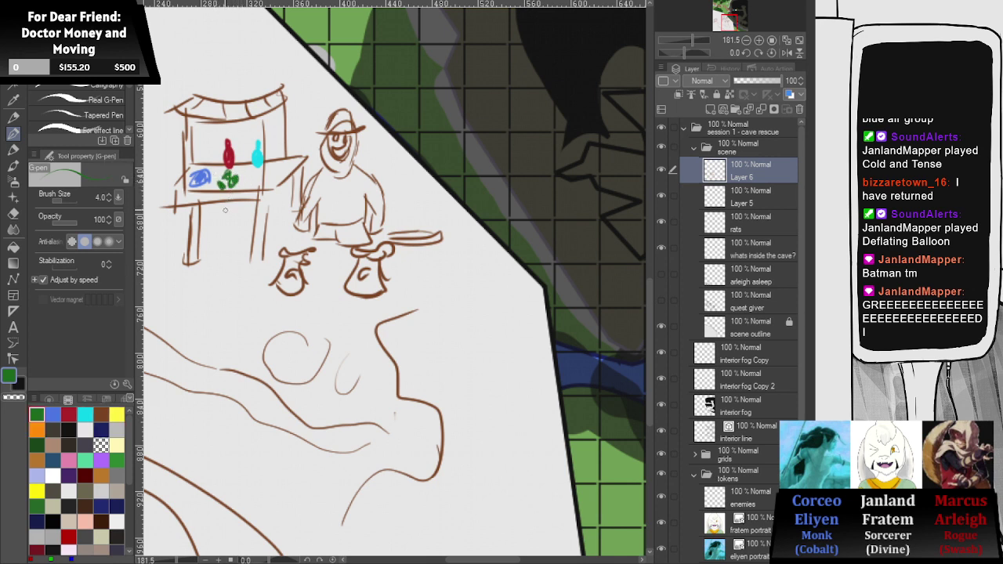
# - Sketch a long-haired head in blue just below the east end of the rod
pyautogui.moveTo(299, 56); pyautogui.dragTo(326, 77)
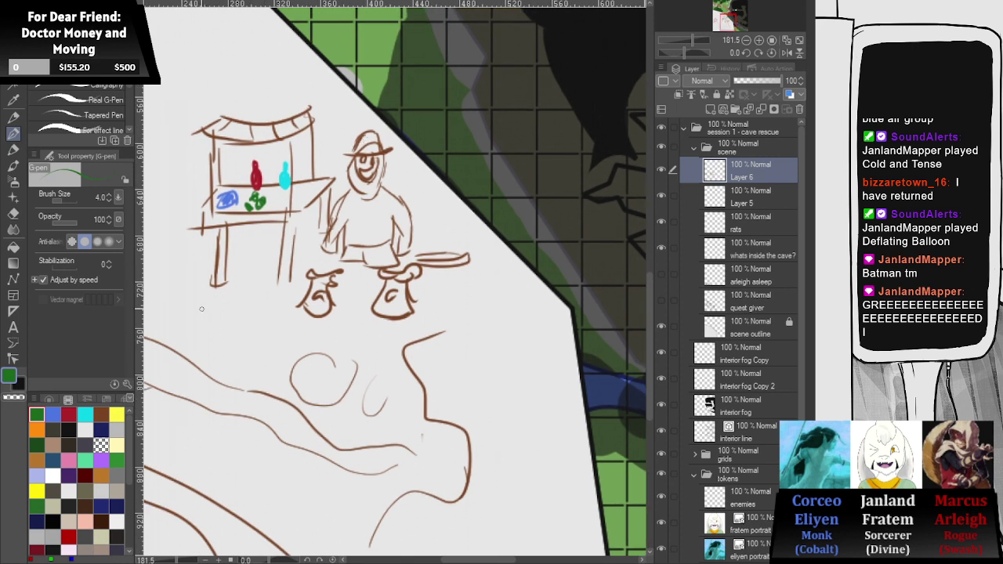
pyautogui.click(53, 414)
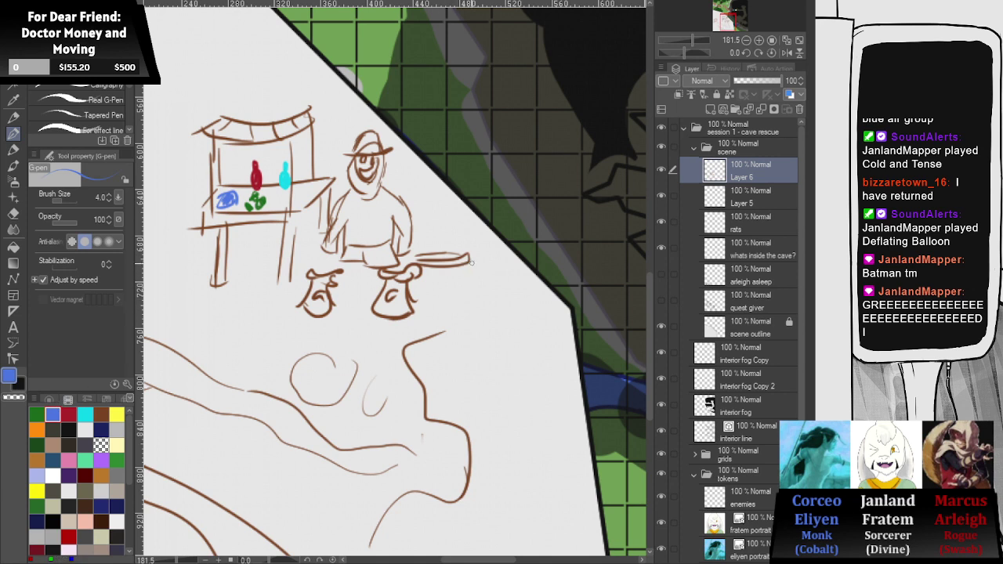
pyautogui.moveTo(470, 264)
pyautogui.mouseDown()
pyautogui.moveTo(467, 278)
pyautogui.moveTo(475, 290)
pyautogui.moveTo(475, 270)
pyautogui.moveTo(488, 307)
pyautogui.moveTo(467, 274)
pyautogui.moveTo(478, 266)
pyautogui.moveTo(464, 279)
pyautogui.moveTo(479, 315)
pyautogui.moveTo(484, 307)
pyautogui.moveTo(455, 282)
pyautogui.moveTo(475, 318)
pyautogui.mouseUp()
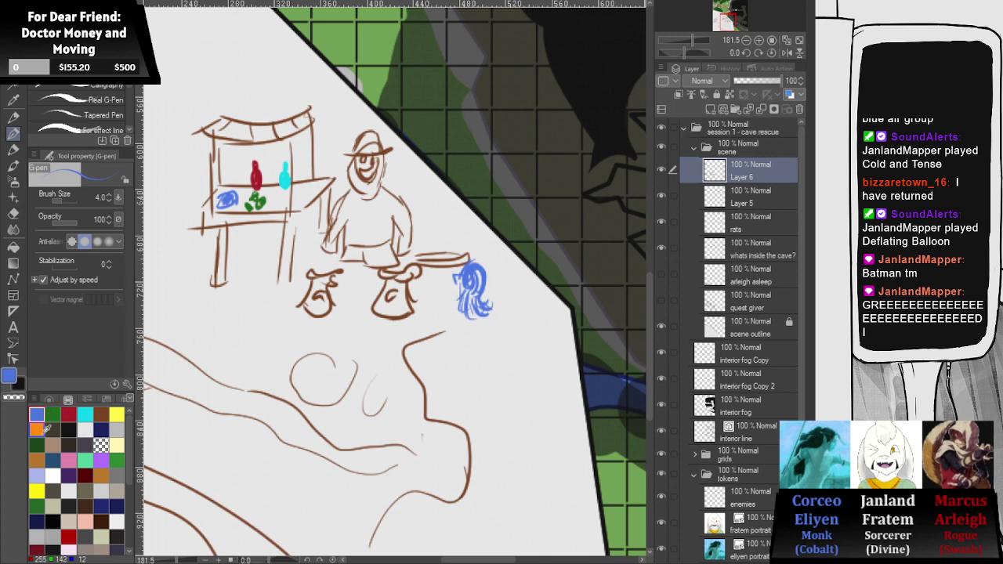
# - Paint a light-grey figure with a shaggy head, yellow collar and brushed body beside the eastern sack
pyautogui.click(85, 424)
pyautogui.click(117, 429)
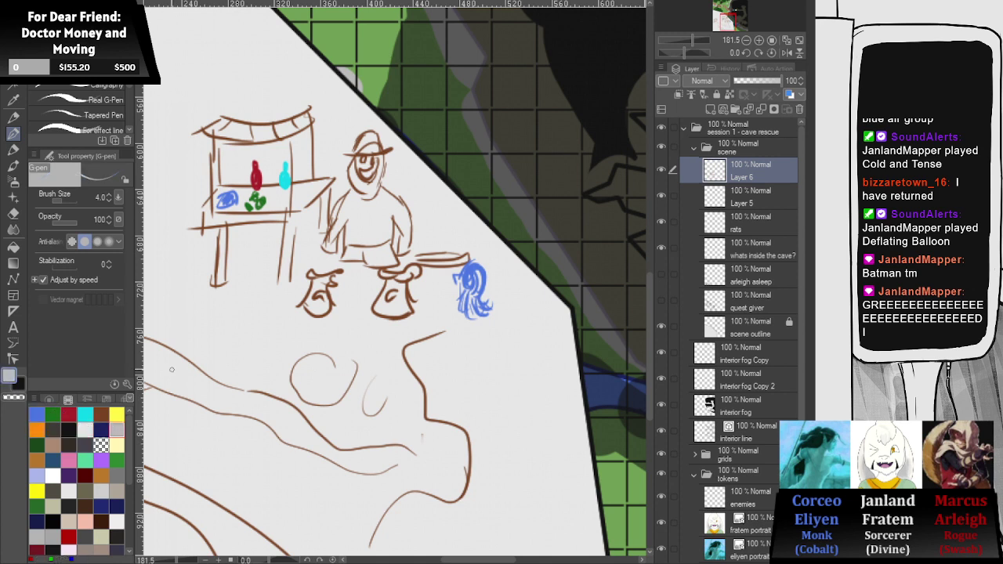
pyautogui.moveTo(417, 287)
pyautogui.mouseDown()
pyautogui.moveTo(412, 296)
pyautogui.moveTo(431, 301)
pyautogui.moveTo(420, 315)
pyautogui.moveTo(429, 306)
pyautogui.moveTo(398, 307)
pyautogui.moveTo(409, 301)
pyautogui.mouseUp()
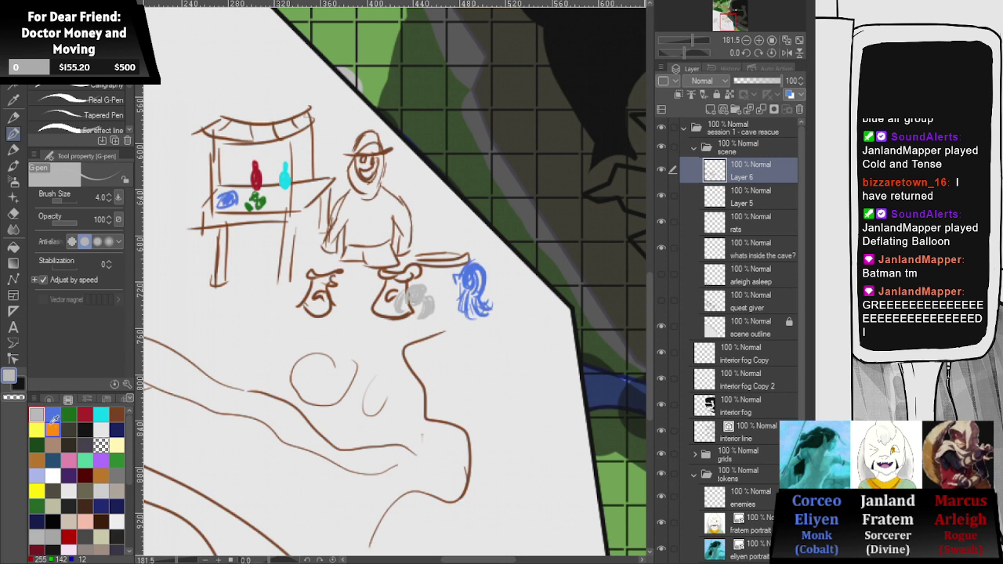
pyautogui.click(36, 430)
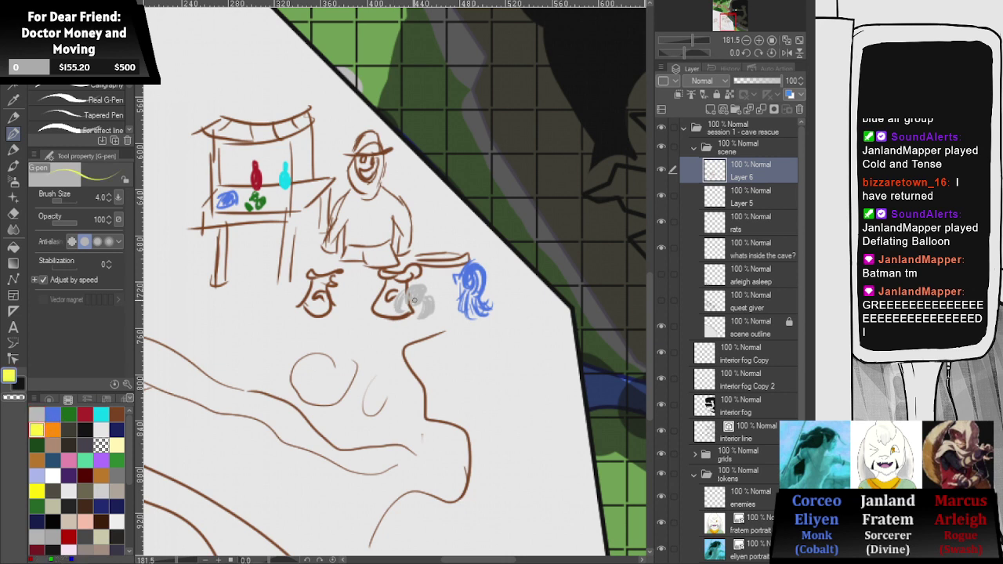
pyautogui.moveTo(405, 313); pyautogui.dragTo(408, 316)
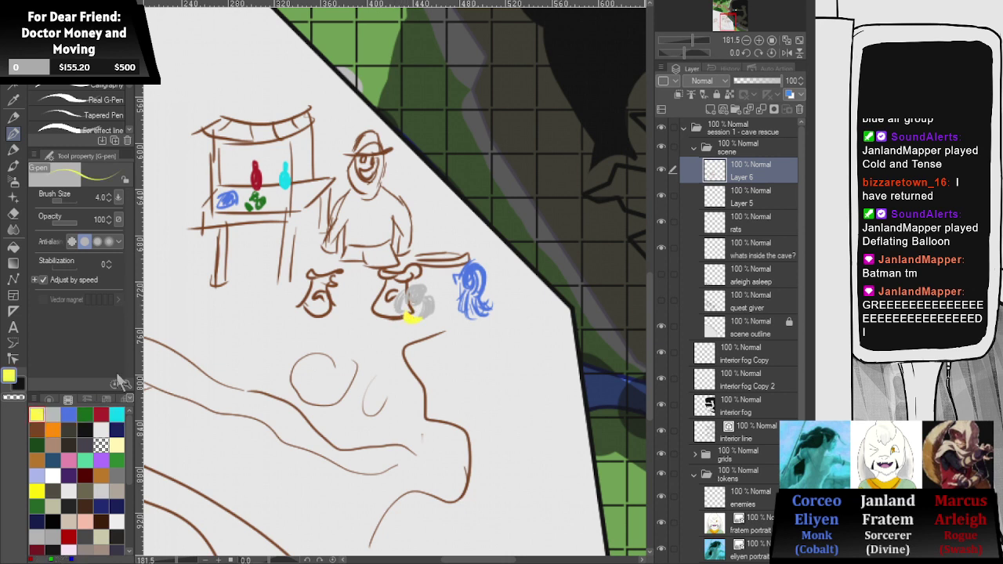
pyautogui.click(53, 414)
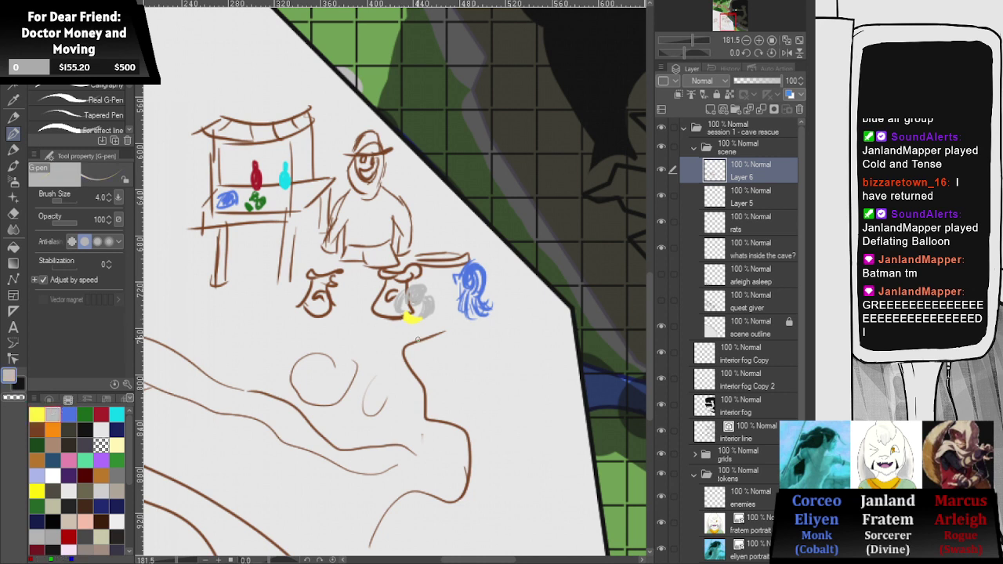
pyautogui.moveTo(418, 338)
pyautogui.mouseDown()
pyautogui.moveTo(414, 329)
pyautogui.moveTo(419, 361)
pyautogui.moveTo(415, 345)
pyautogui.moveTo(406, 362)
pyautogui.moveTo(392, 363)
pyautogui.moveTo(425, 345)
pyautogui.moveTo(385, 334)
pyautogui.moveTo(392, 342)
pyautogui.mouseUp()
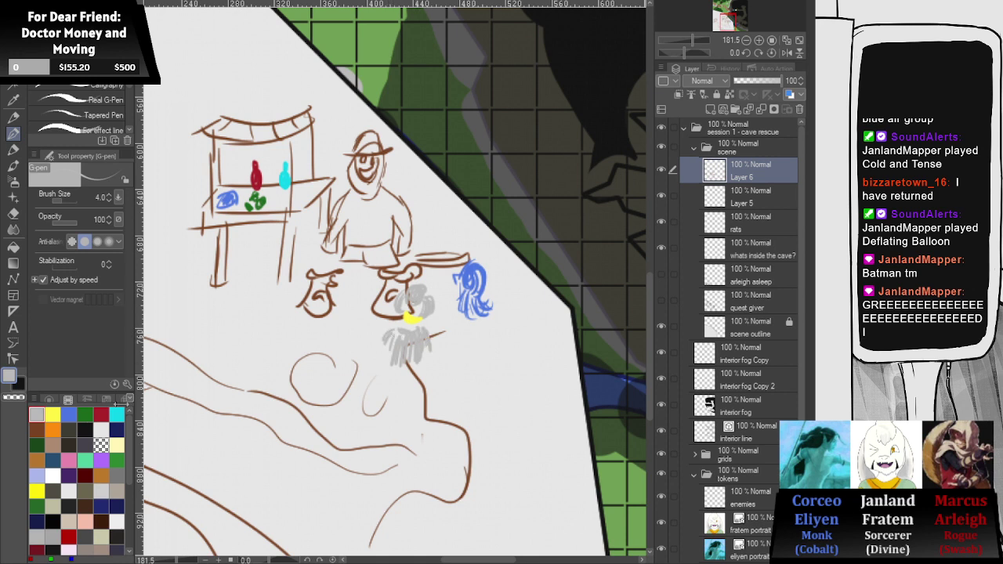
# - Add a blue flowing body and legs beneath the long-haired head
pyautogui.click(69, 413)
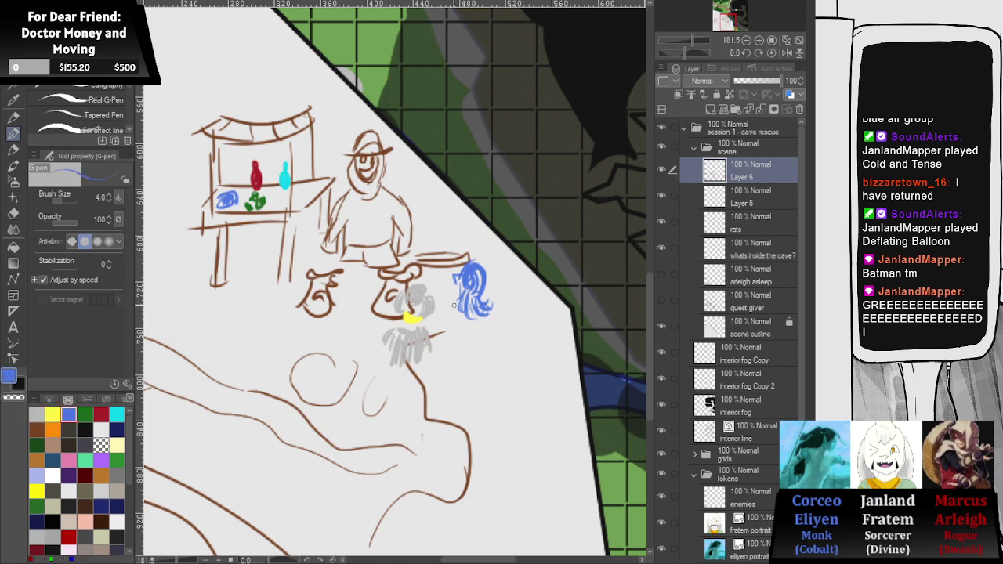
pyautogui.moveTo(454, 305)
pyautogui.mouseDown()
pyautogui.moveTo(452, 333)
pyautogui.moveTo(457, 318)
pyautogui.moveTo(458, 348)
pyautogui.moveTo(467, 322)
pyautogui.moveTo(470, 361)
pyautogui.moveTo(473, 326)
pyautogui.moveTo(463, 362)
pyautogui.mouseUp()
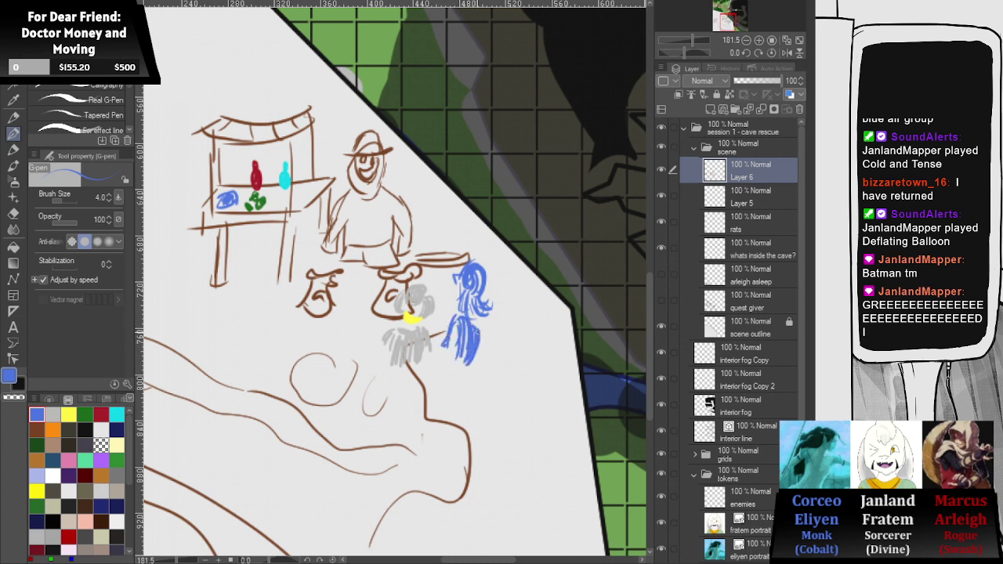
pyautogui.moveTo(474, 323); pyautogui.dragTo(488, 360)
# - Draw a crimson bottle with a scribbled label west of the stall and a blue bottle below it
pyautogui.moveTo(500, 159); pyautogui.dragTo(519, 265)
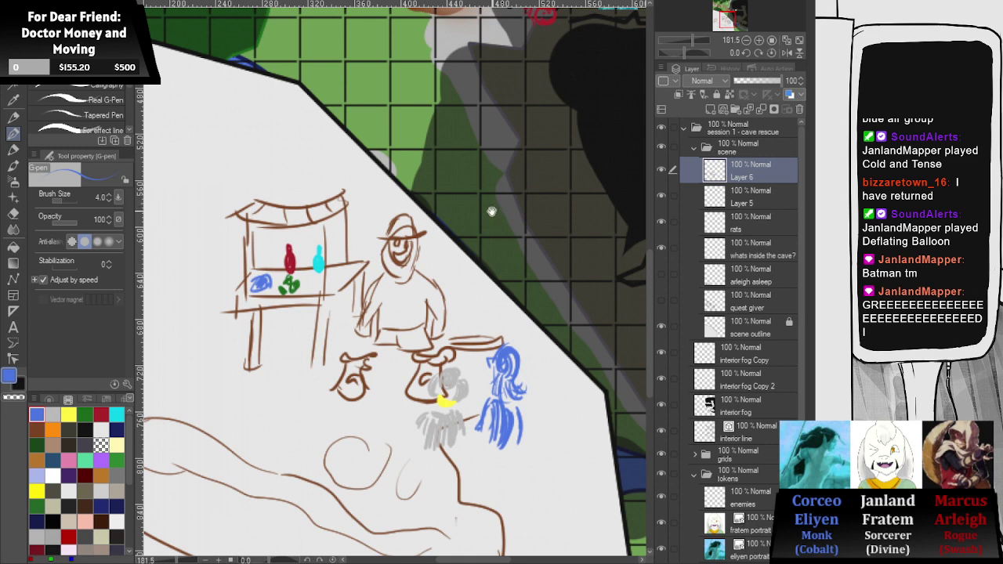
pyautogui.scroll(-3, 451, 248)
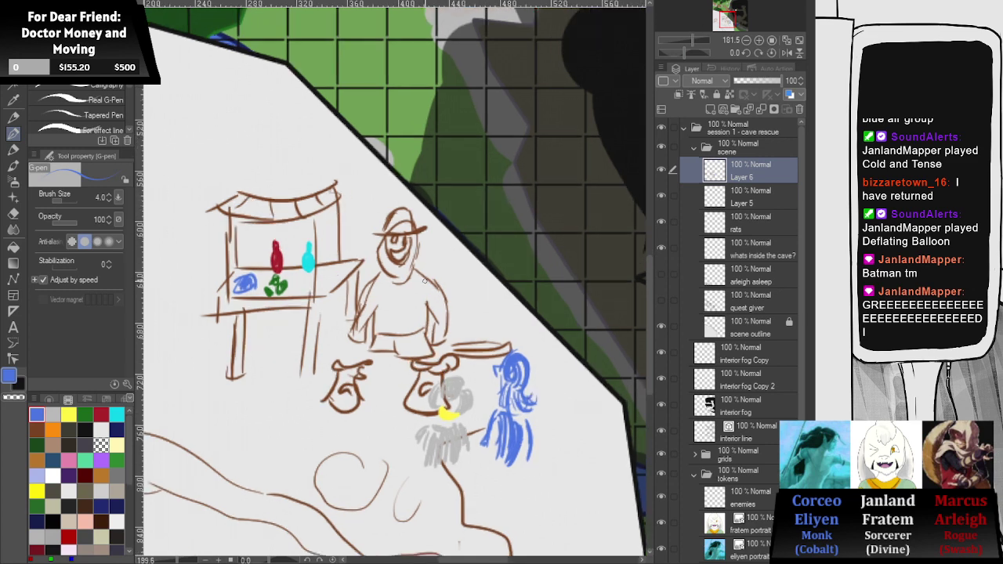
pyautogui.scroll(3, 535, 305)
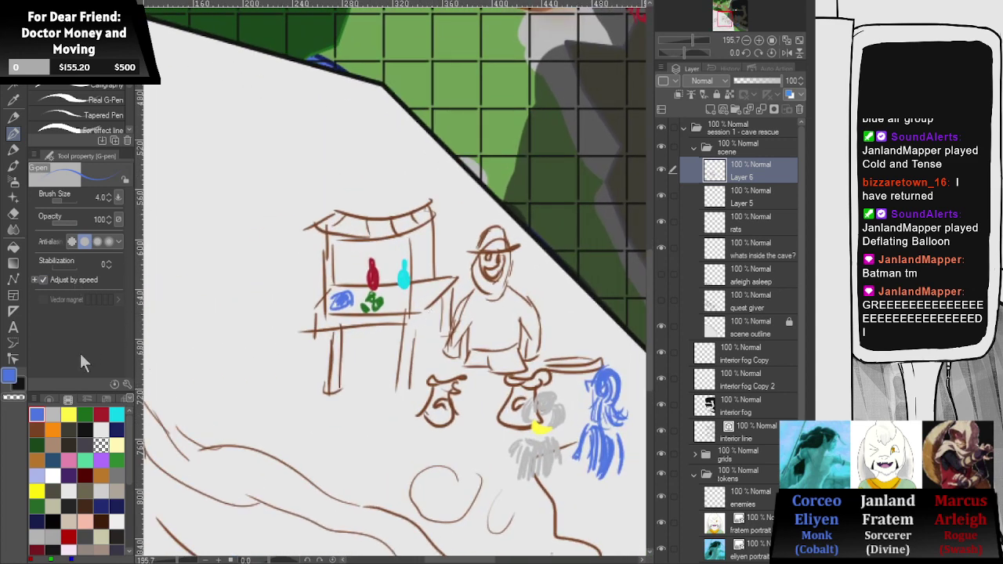
pyautogui.click(84, 414)
pyautogui.click(101, 414)
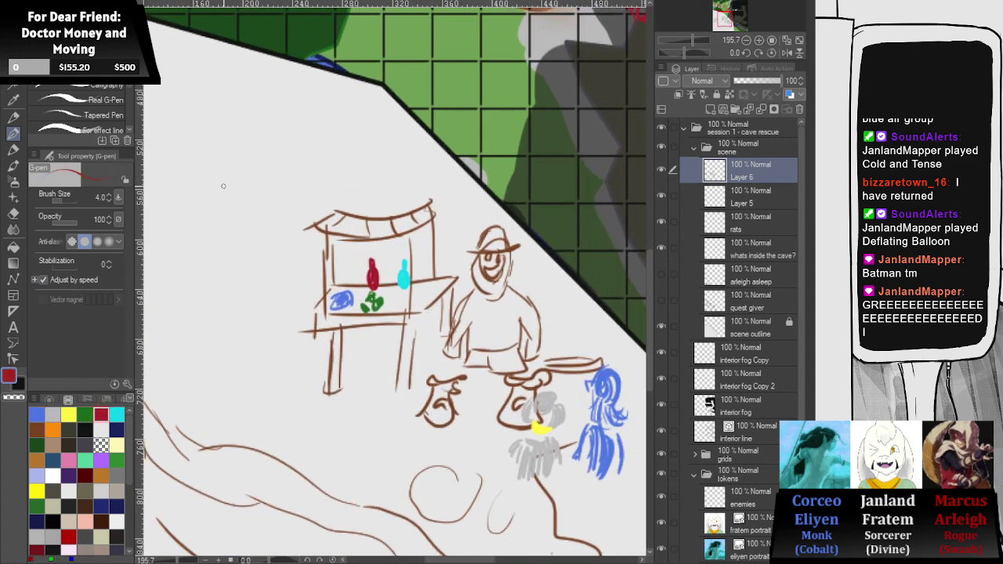
pyautogui.moveTo(215, 181)
pyautogui.mouseDown()
pyautogui.moveTo(229, 178)
pyautogui.moveTo(209, 211)
pyautogui.moveTo(231, 178)
pyautogui.moveTo(232, 163)
pyautogui.moveTo(222, 165)
pyautogui.moveTo(233, 166)
pyautogui.moveTo(217, 169)
pyautogui.mouseUp()
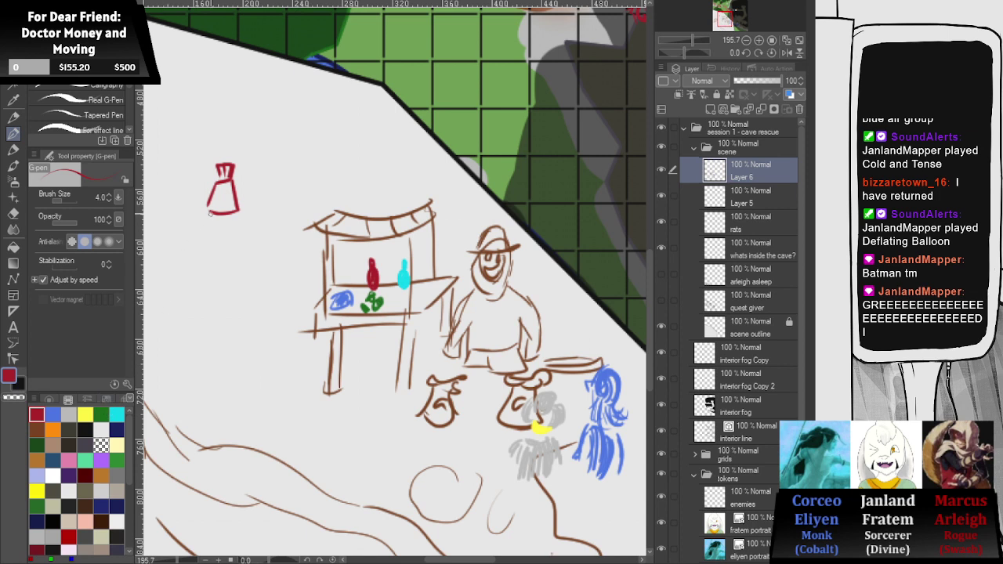
pyautogui.moveTo(224, 196)
pyautogui.mouseDown()
pyautogui.moveTo(209, 210)
pyautogui.moveTo(230, 201)
pyautogui.mouseUp()
pyautogui.click(52, 413)
pyautogui.moveTo(218, 251)
pyautogui.mouseDown()
pyautogui.moveTo(224, 279)
pyautogui.moveTo(189, 287)
pyautogui.moveTo(214, 282)
pyautogui.mouseUp()
pyautogui.moveTo(212, 233)
pyautogui.mouseDown()
pyautogui.moveTo(204, 273)
pyautogui.moveTo(215, 275)
pyautogui.moveTo(202, 279)
pyautogui.mouseUp()
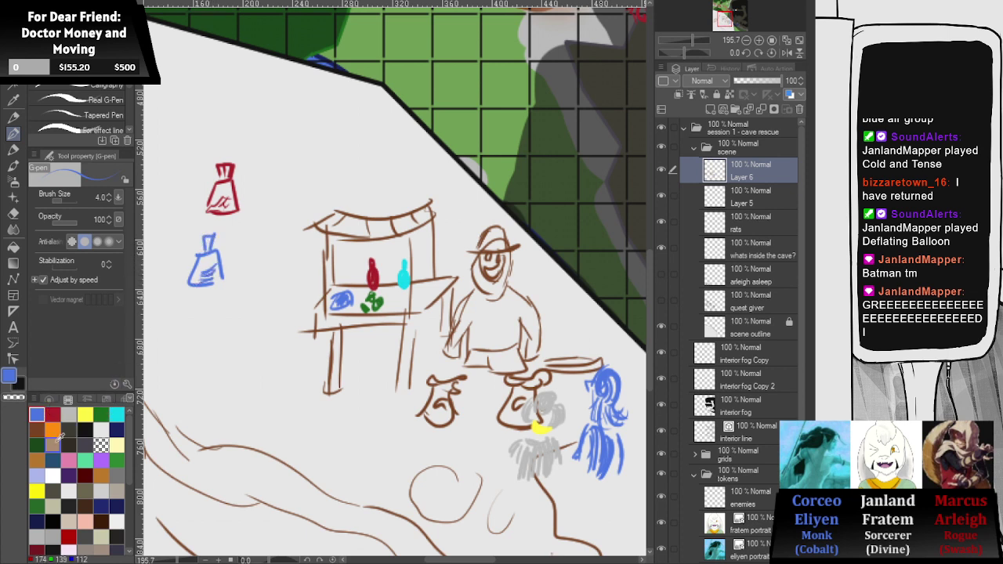
# - Draw a green packet lettered "WILD TIME" below the blue bottle, replacing its spotted interior with looping marks
pyautogui.click(99, 409)
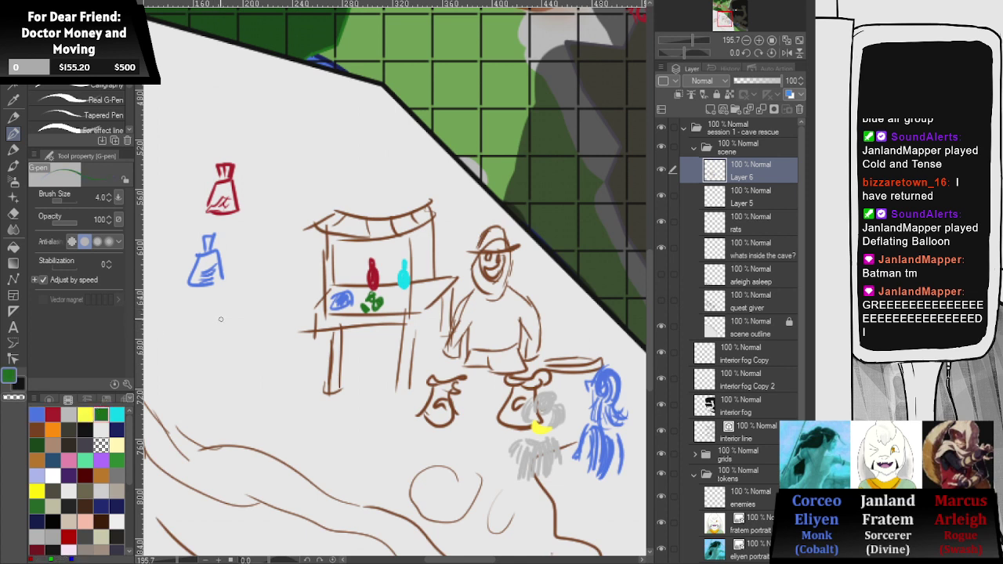
pyautogui.moveTo(179, 317)
pyautogui.mouseDown()
pyautogui.moveTo(229, 316)
pyautogui.moveTo(177, 362)
pyautogui.moveTo(178, 343)
pyautogui.moveTo(191, 353)
pyautogui.moveTo(208, 343)
pyautogui.moveTo(191, 331)
pyautogui.moveTo(218, 333)
pyautogui.moveTo(216, 345)
pyautogui.moveTo(215, 321)
pyautogui.moveTo(187, 324)
pyautogui.moveTo(240, 321)
pyautogui.moveTo(255, 306)
pyautogui.moveTo(271, 315)
pyautogui.moveTo(275, 304)
pyautogui.moveTo(253, 342)
pyautogui.moveTo(267, 328)
pyautogui.moveTo(279, 335)
pyautogui.mouseUp()
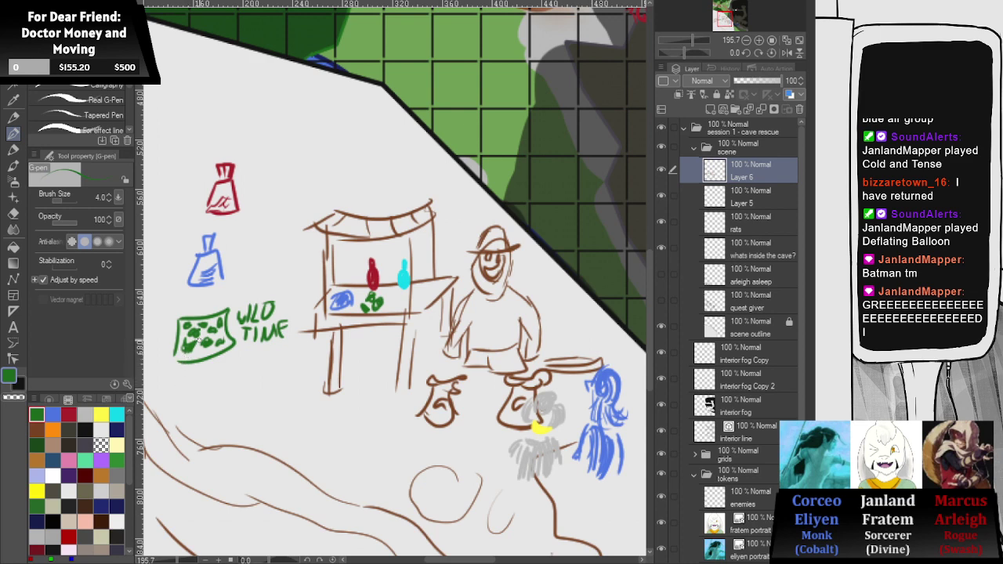
pyautogui.press('e')
pyautogui.moveTo(218, 332)
pyautogui.mouseDown()
pyautogui.moveTo(187, 342)
pyautogui.moveTo(209, 341)
pyautogui.mouseUp()
pyautogui.press('p')
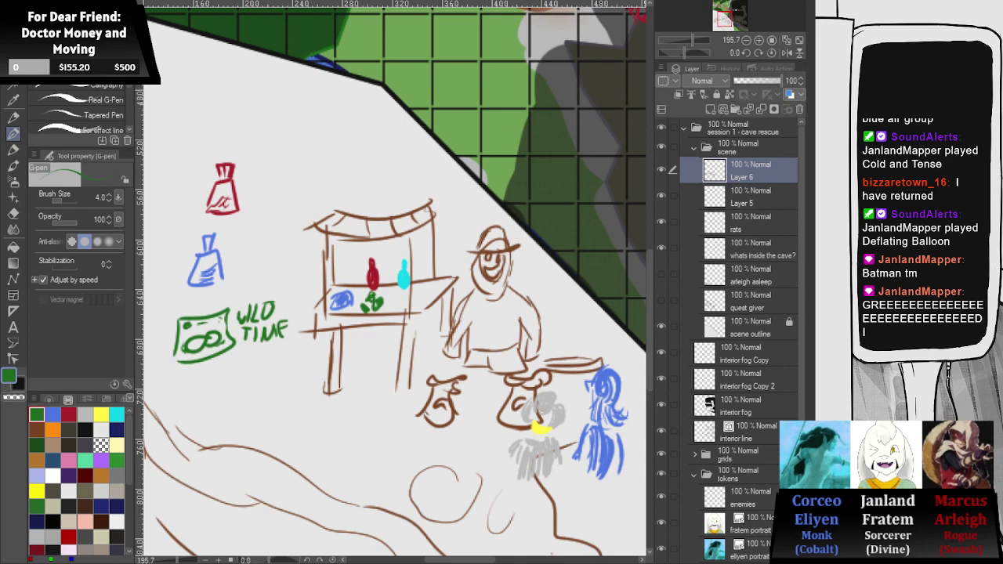
# - Draw a small round blue item with inner shading below the green packet
pyautogui.scroll(-2, 271, 282)
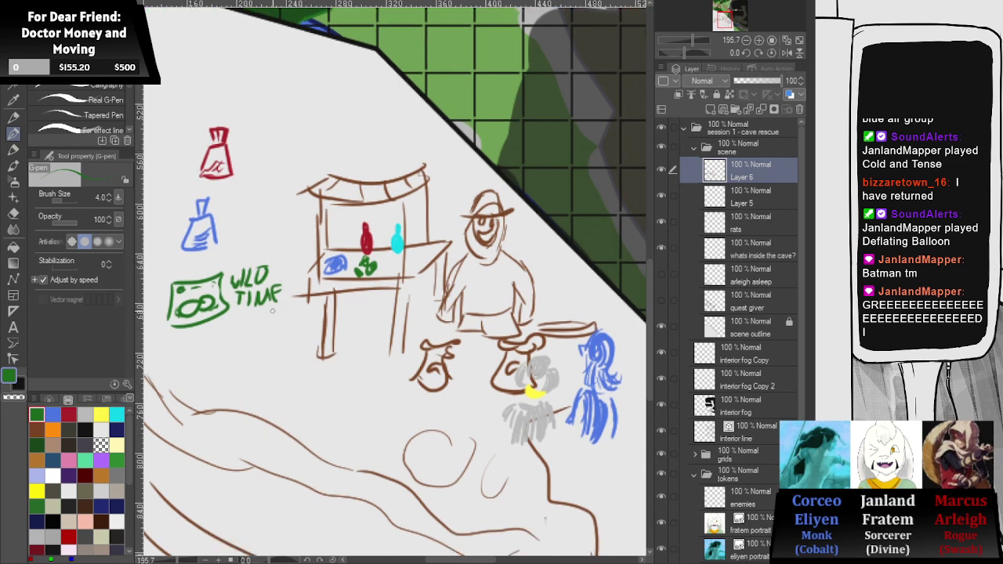
pyautogui.scroll(1, 271, 282)
pyautogui.click(53, 414)
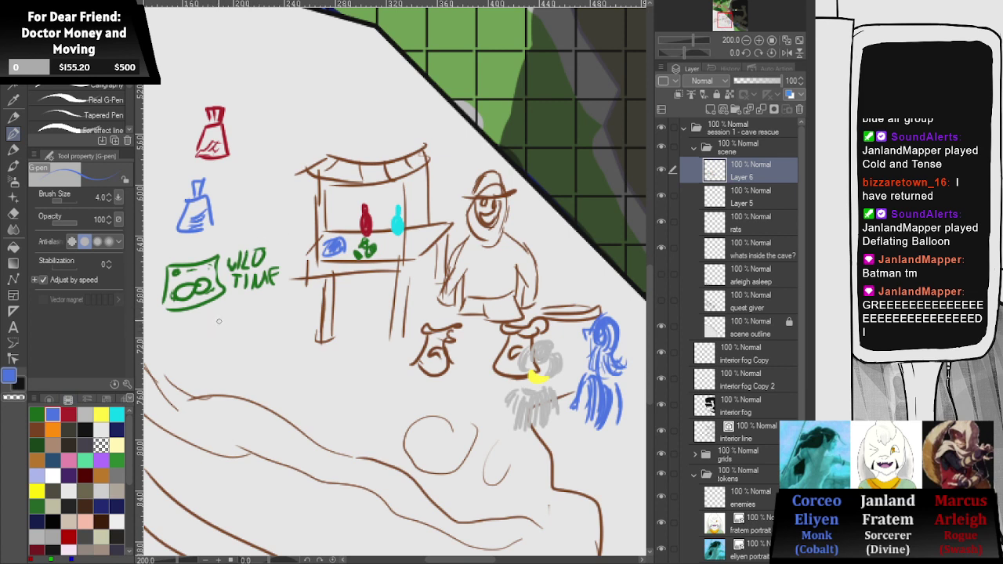
pyautogui.moveTo(209, 318); pyautogui.dragTo(205, 331)
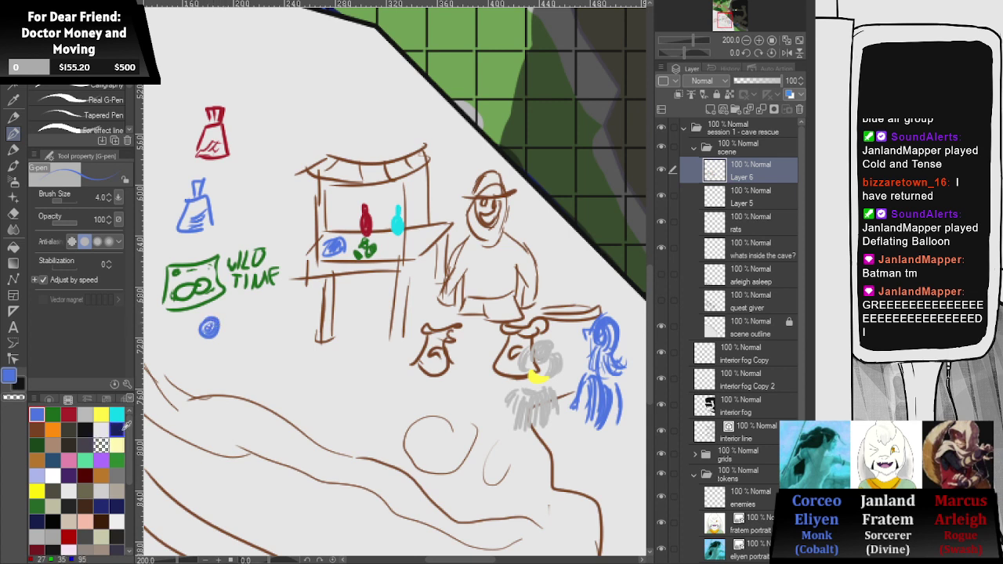
# - Paint a small brown box on the stall's lower shelf and handwrite a brown "Explorer" label below the round blue item
pyautogui.click(53, 414)
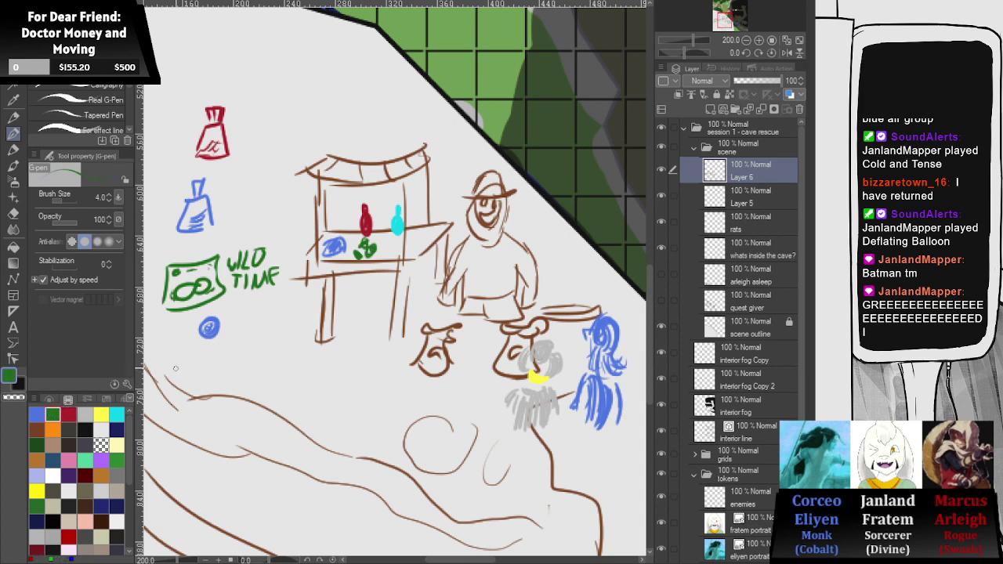
pyautogui.click(36, 429)
pyautogui.moveTo(387, 243); pyautogui.dragTo(397, 246)
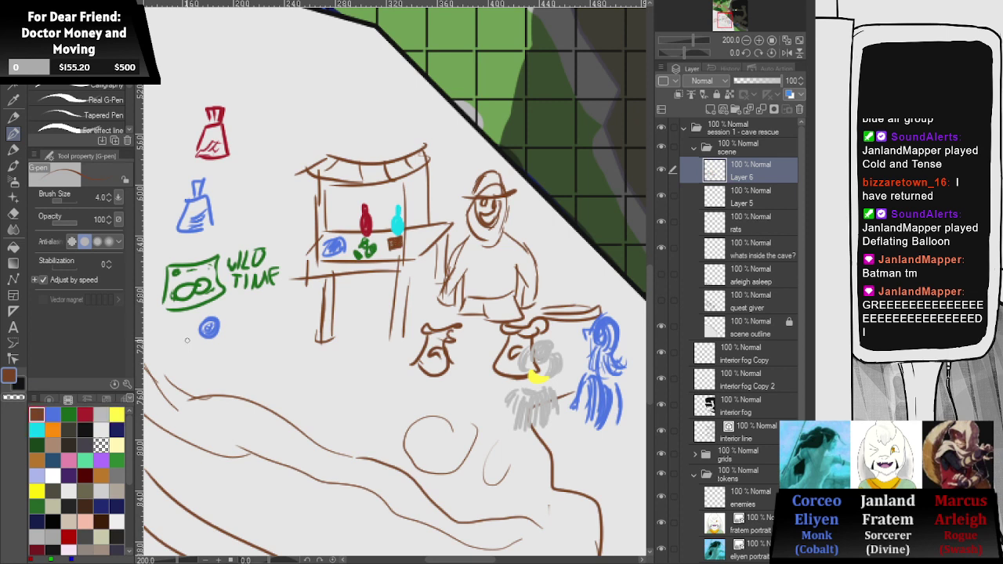
pyautogui.moveTo(178, 350)
pyautogui.mouseDown()
pyautogui.moveTo(173, 371)
pyautogui.moveTo(262, 350)
pyautogui.moveTo(271, 336)
pyautogui.moveTo(274, 349)
pyautogui.mouseUp()
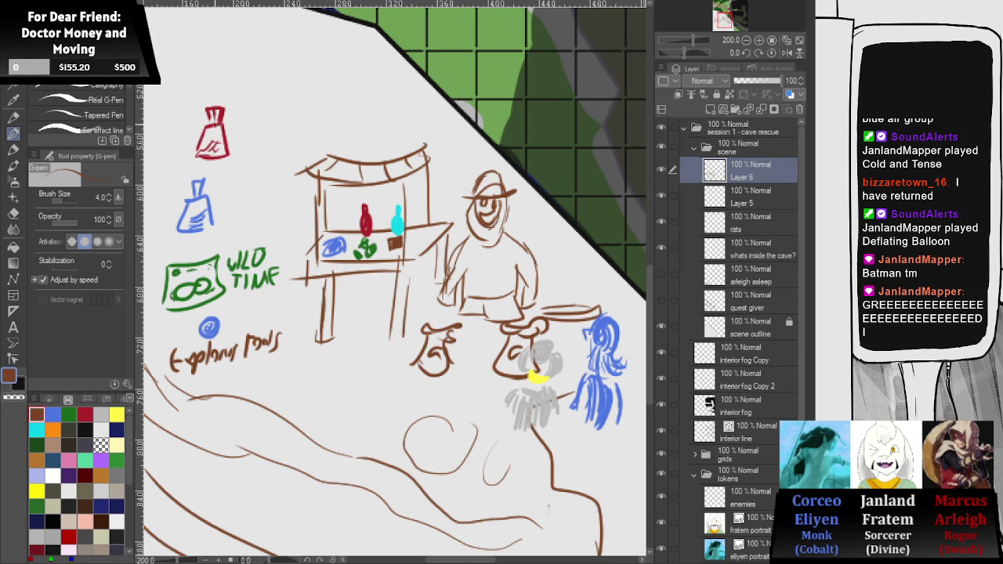
# - Write a crimson 7 beside the crimson bottle, scribble it out and write a 5 beneath it
pyautogui.click(85, 414)
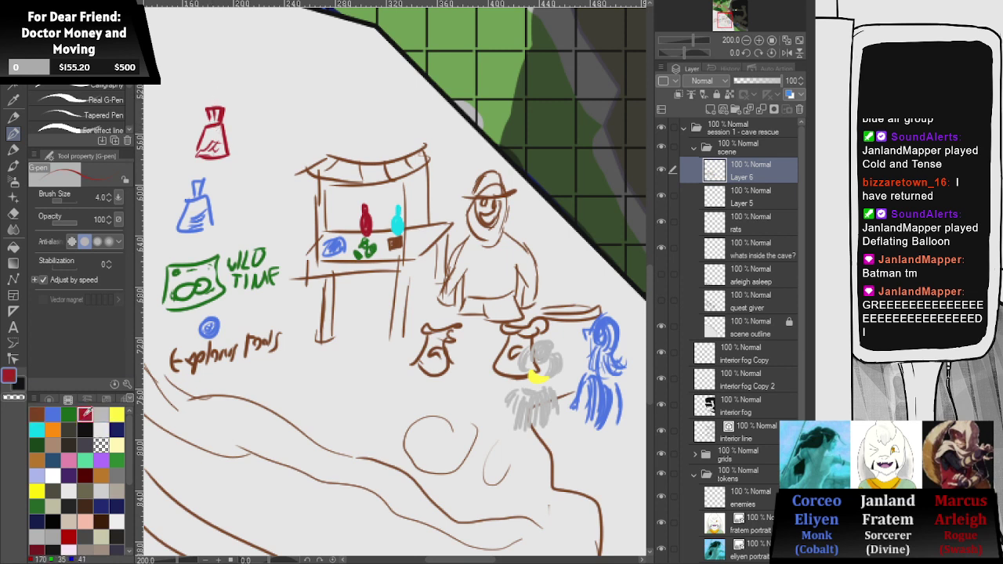
pyautogui.moveTo(231, 94); pyautogui.dragTo(243, 114)
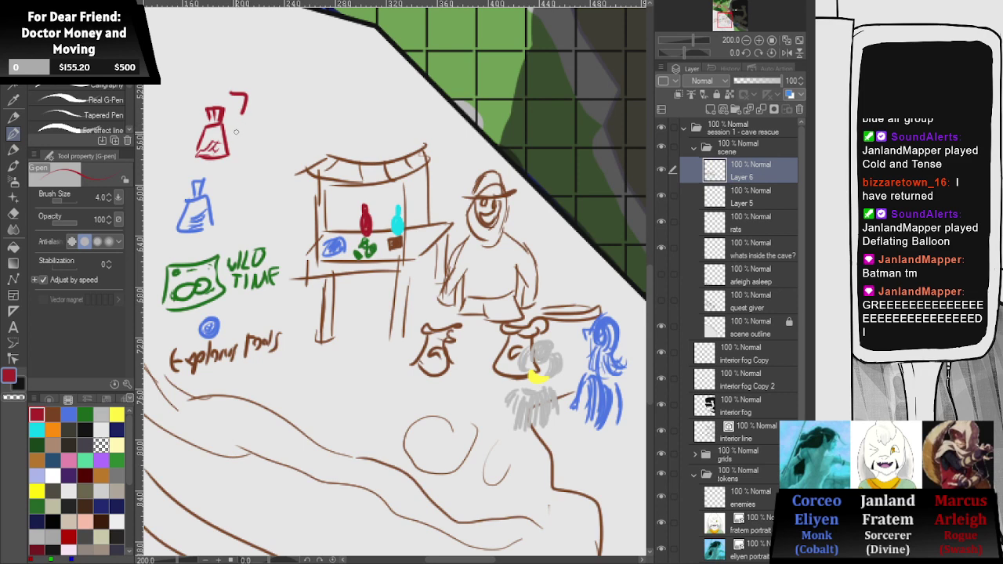
pyautogui.moveTo(237, 95)
pyautogui.mouseDown()
pyautogui.moveTo(247, 100)
pyautogui.moveTo(245, 119)
pyautogui.mouseUp()
pyautogui.moveTo(252, 128); pyautogui.dragTo(244, 140)
pyautogui.scroll(-1, 253, 238)
pyautogui.scroll(-2, 253, 238)
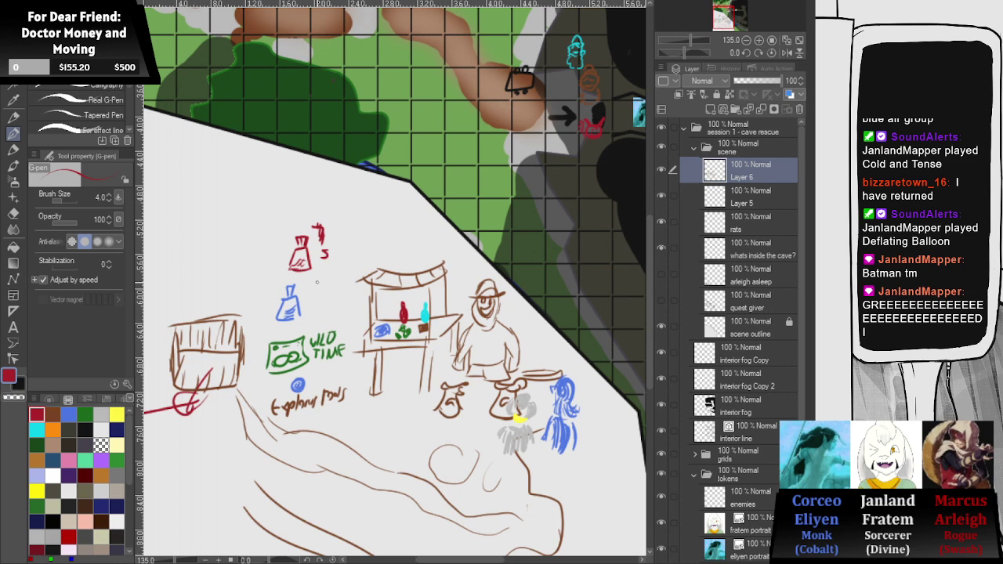
pyautogui.moveTo(317, 282); pyautogui.dragTo(314, 208)
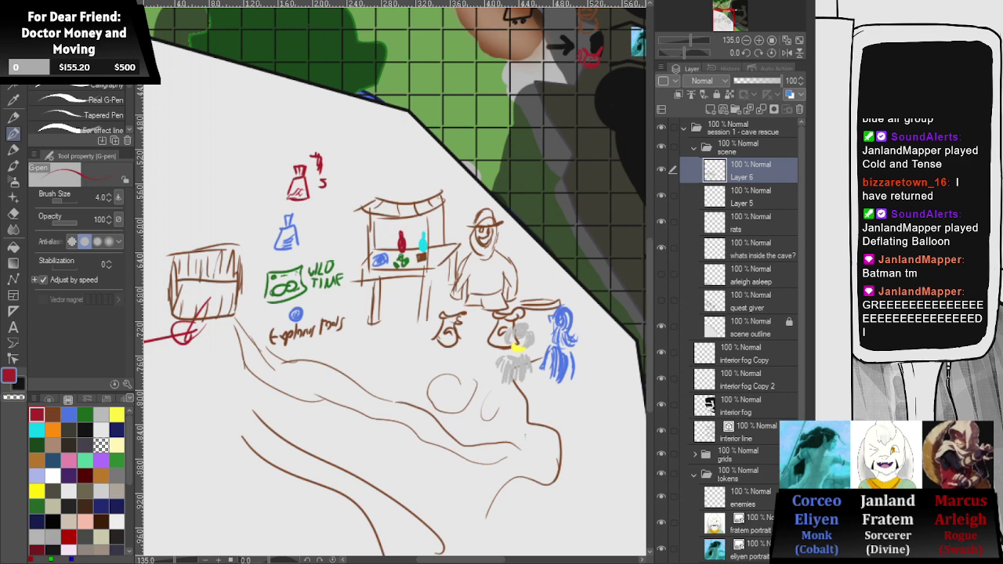
pyautogui.scroll(3, 393, 249)
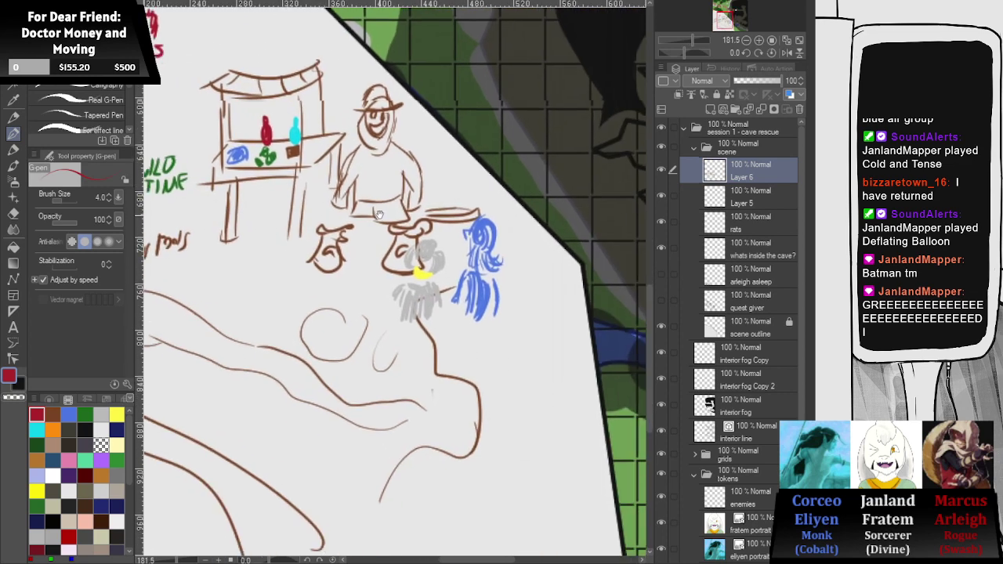
# - Draw a small crimson hexagonal table outline in the empty area below and to the right of the party figures
pyautogui.scroll(-3, 393, 249)
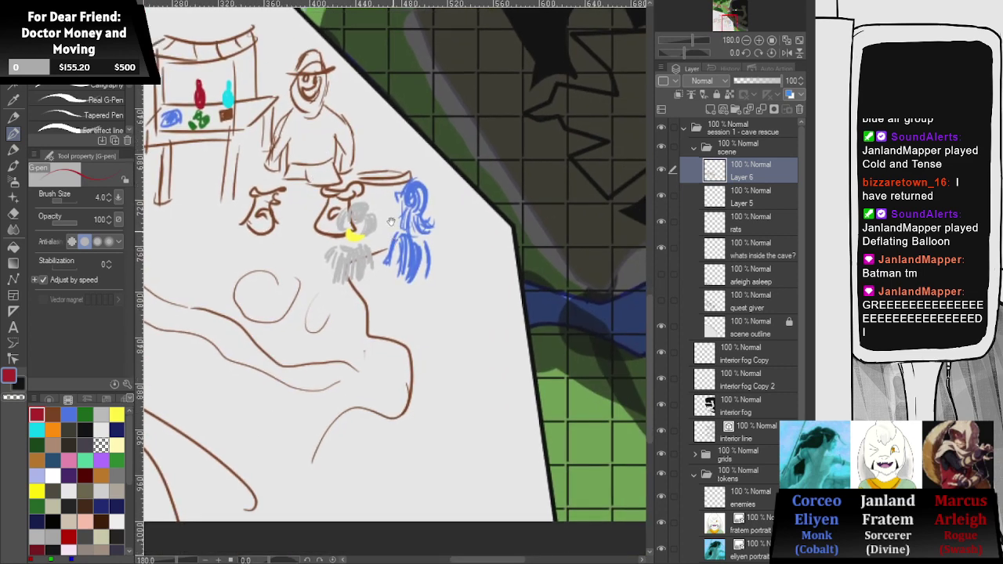
pyautogui.scroll(-3, 353, 180)
pyautogui.scroll(-3, 382, 183)
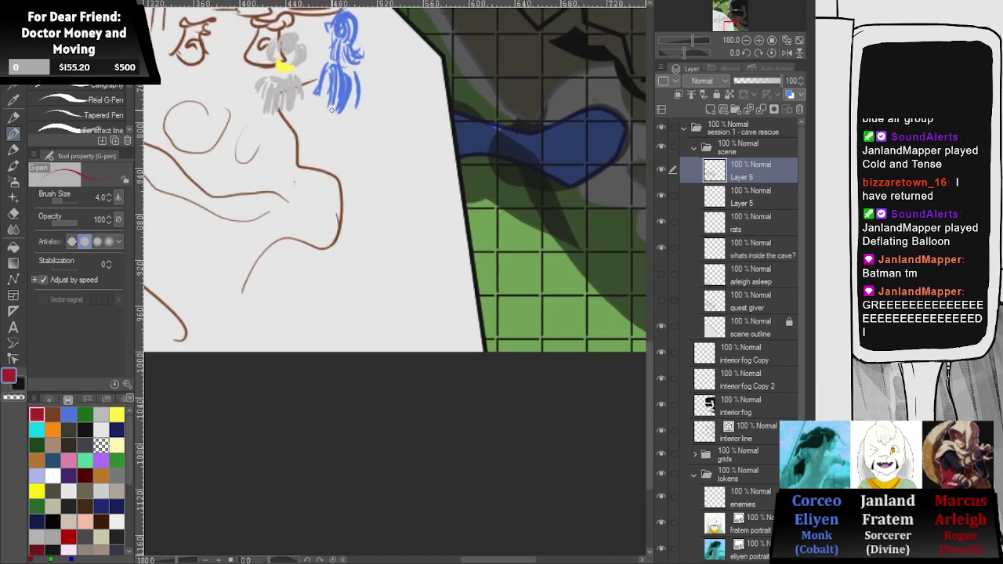
pyautogui.moveTo(387, 249)
pyautogui.mouseDown()
pyautogui.moveTo(344, 257)
pyautogui.moveTo(357, 254)
pyautogui.moveTo(348, 253)
pyautogui.moveTo(356, 268)
pyautogui.moveTo(384, 251)
pyautogui.moveTo(402, 291)
pyautogui.moveTo(352, 304)
pyautogui.moveTo(332, 284)
pyautogui.mouseUp()
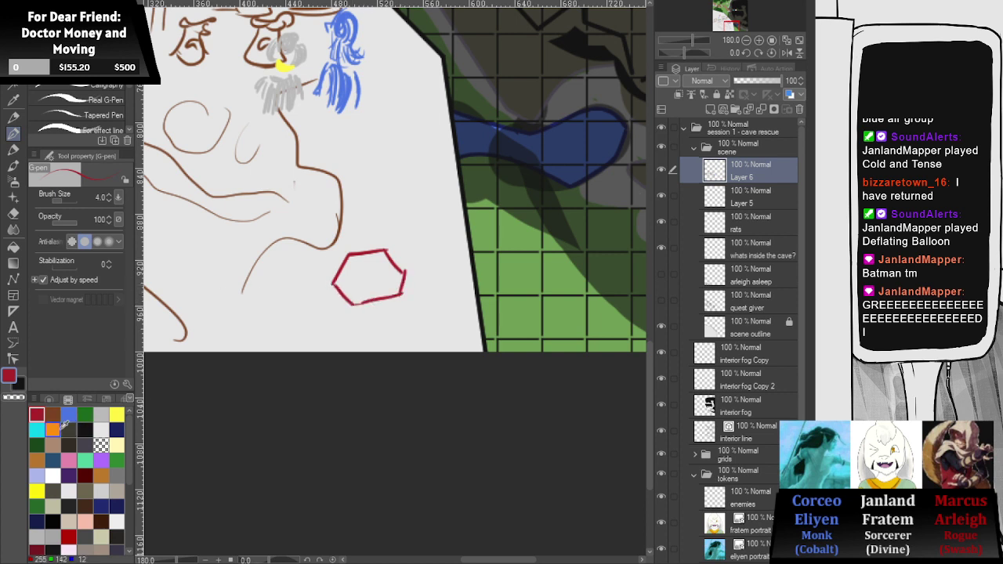
# - Add a small grey figure above the crimson hexagon and a small blue scribbled figure at its upper-right corner
pyautogui.click(100, 413)
pyautogui.moveTo(349, 240)
pyautogui.mouseDown()
pyautogui.moveTo(364, 234)
pyautogui.moveTo(353, 228)
pyautogui.moveTo(350, 241)
pyautogui.mouseUp()
pyautogui.moveTo(365, 229)
pyautogui.mouseDown()
pyautogui.moveTo(369, 245)
pyautogui.moveTo(362, 225)
pyautogui.moveTo(401, 240)
pyautogui.moveTo(403, 253)
pyautogui.moveTo(428, 246)
pyautogui.mouseUp()
pyautogui.click(85, 413)
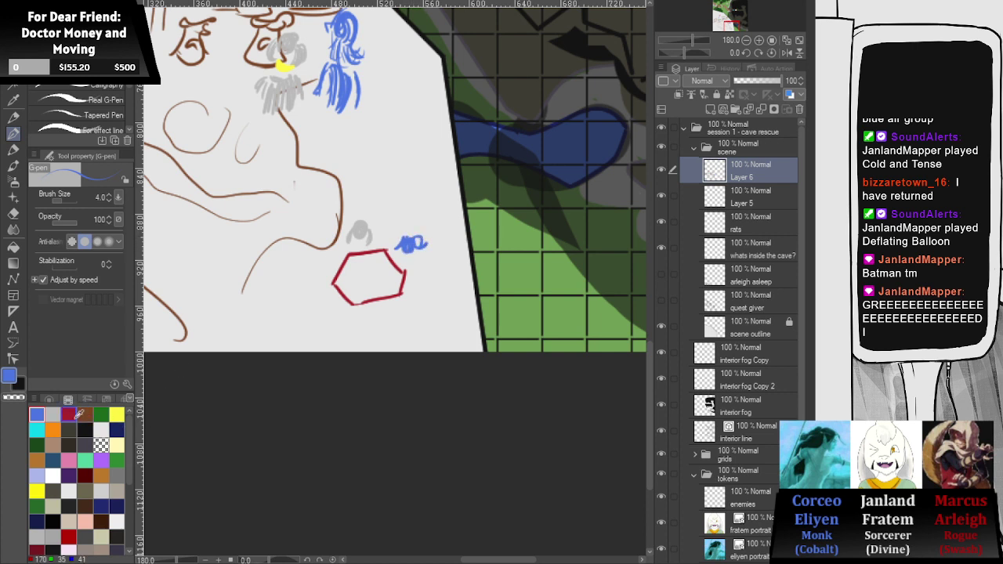
# - Draw a dark grey star-like figure to the right of the hexagon and a small cyan figure on its lower edge
pyautogui.click(69, 429)
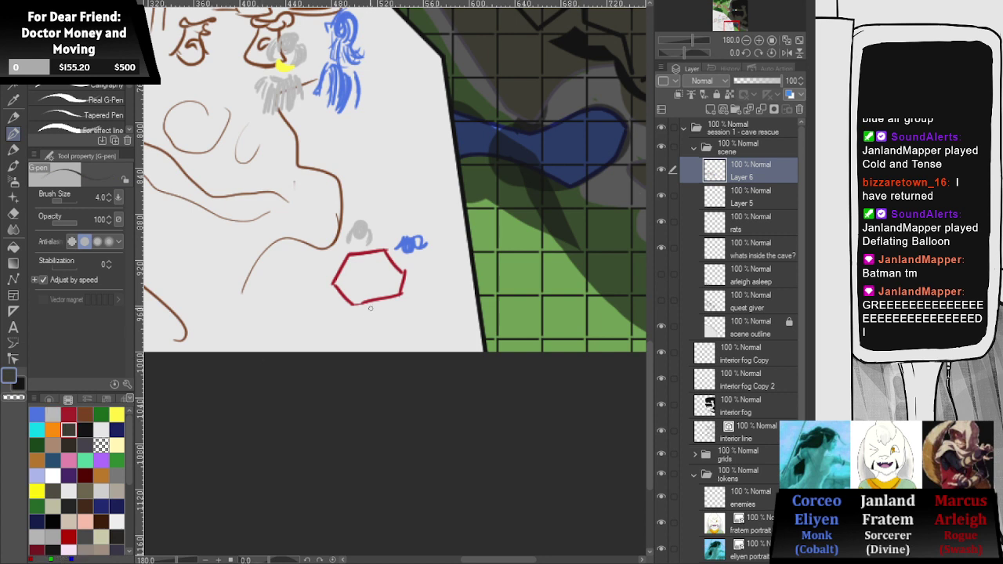
pyautogui.moveTo(418, 274)
pyautogui.mouseDown()
pyautogui.moveTo(409, 292)
pyautogui.moveTo(435, 280)
pyautogui.moveTo(410, 286)
pyautogui.mouseUp()
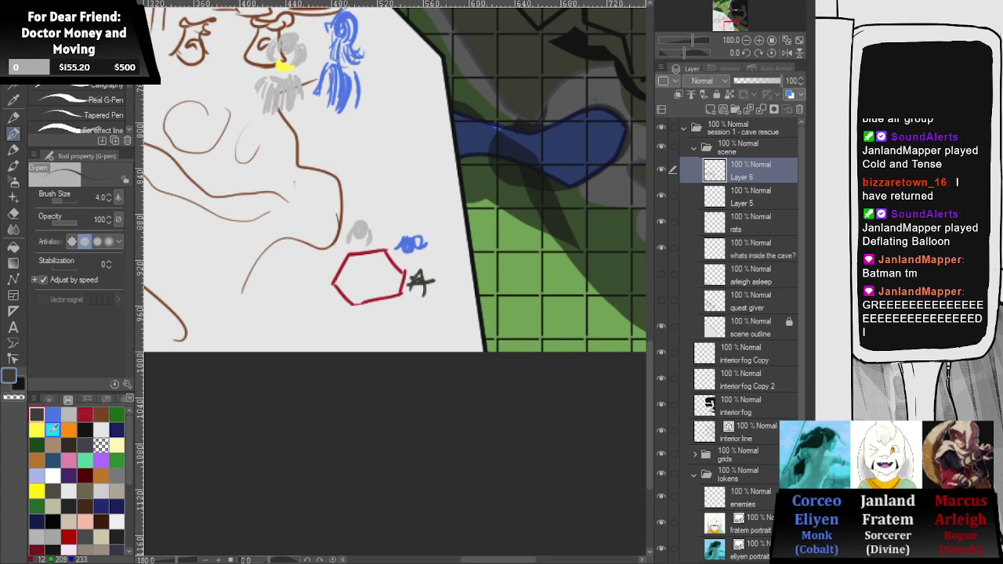
pyautogui.click(53, 430)
pyautogui.moveTo(382, 296); pyautogui.dragTo(381, 332)
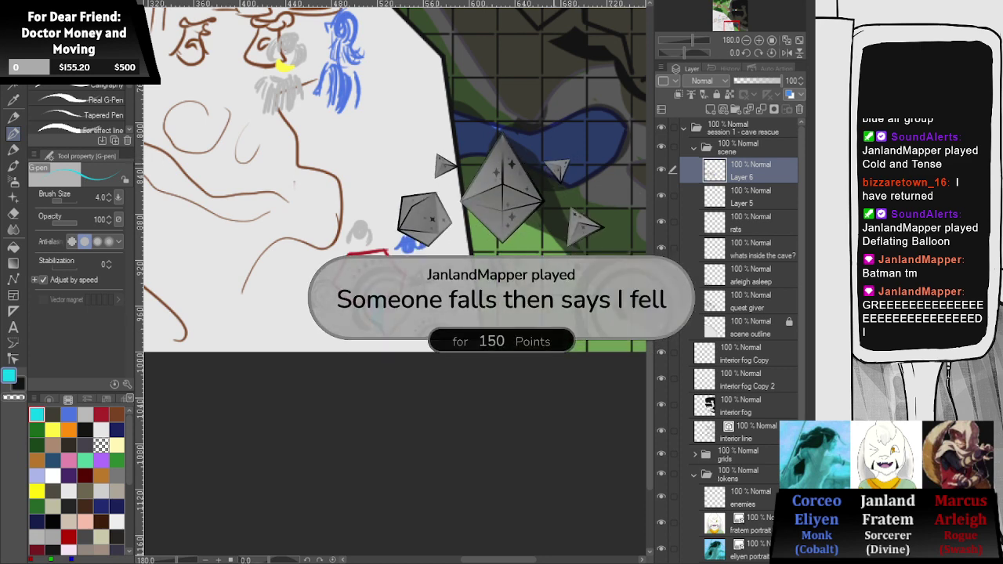
# - Draw two long brown vertical strokes above the hexagon and fill in brown rounded shapes inside it
pyautogui.click(116, 414)
pyautogui.moveTo(380, 97); pyautogui.dragTo(383, 200)
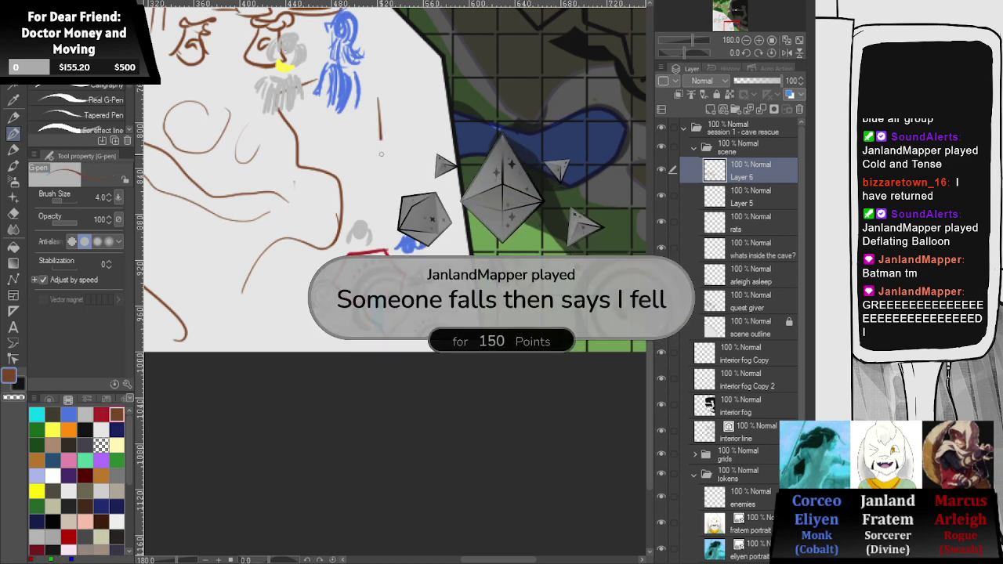
pyautogui.moveTo(395, 137); pyautogui.dragTo(398, 208)
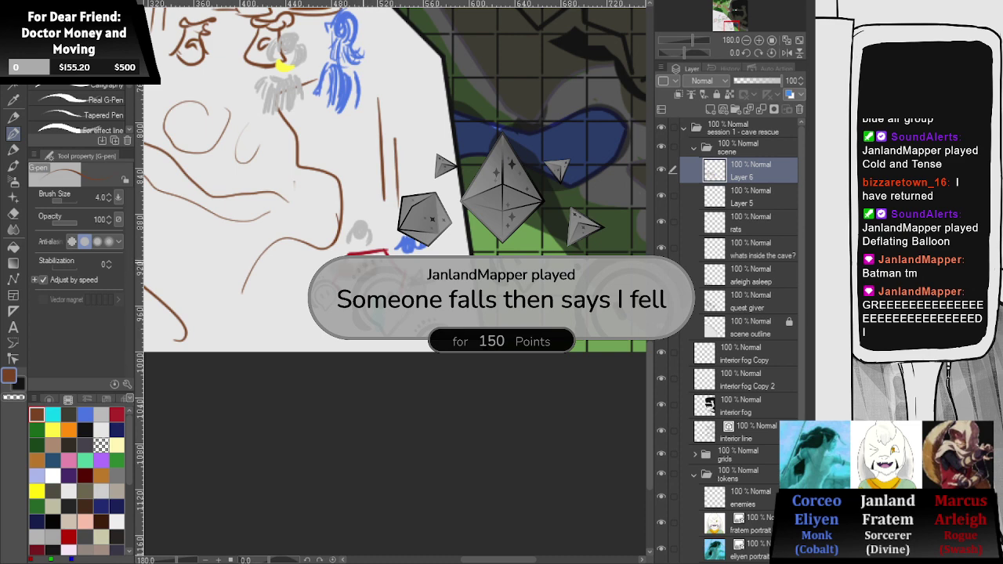
# - Shift the brush colour to dark red and sketch a fan of four marked playing cards to the left of the hexagon
pyautogui.click(49, 399)
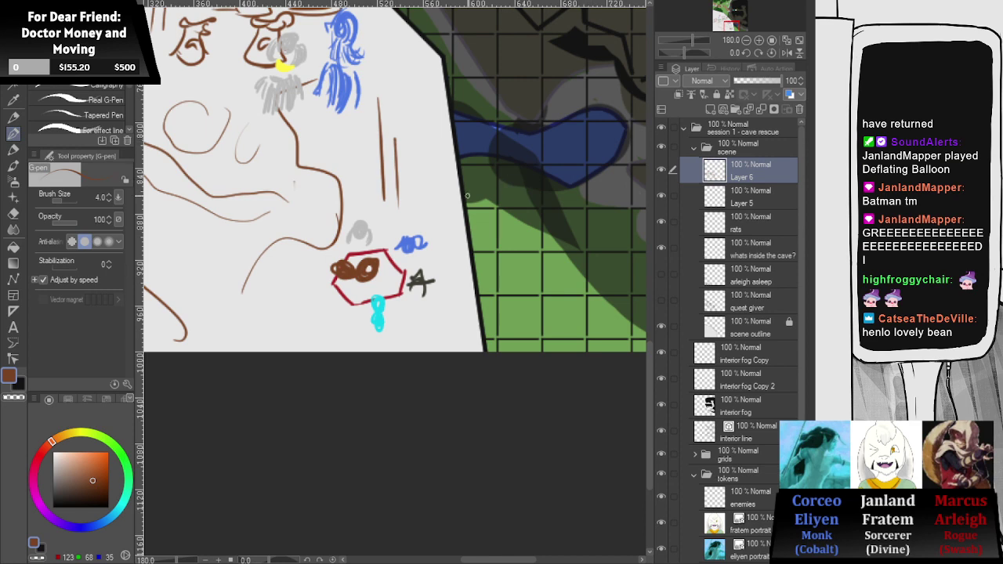
pyautogui.scroll(-2, 466, 200)
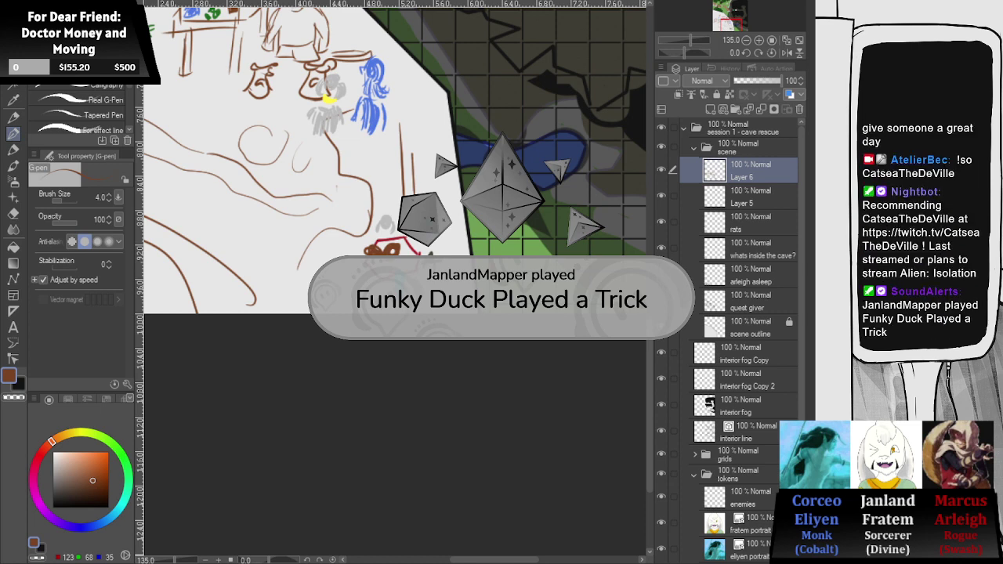
pyautogui.scroll(3, 420, 196)
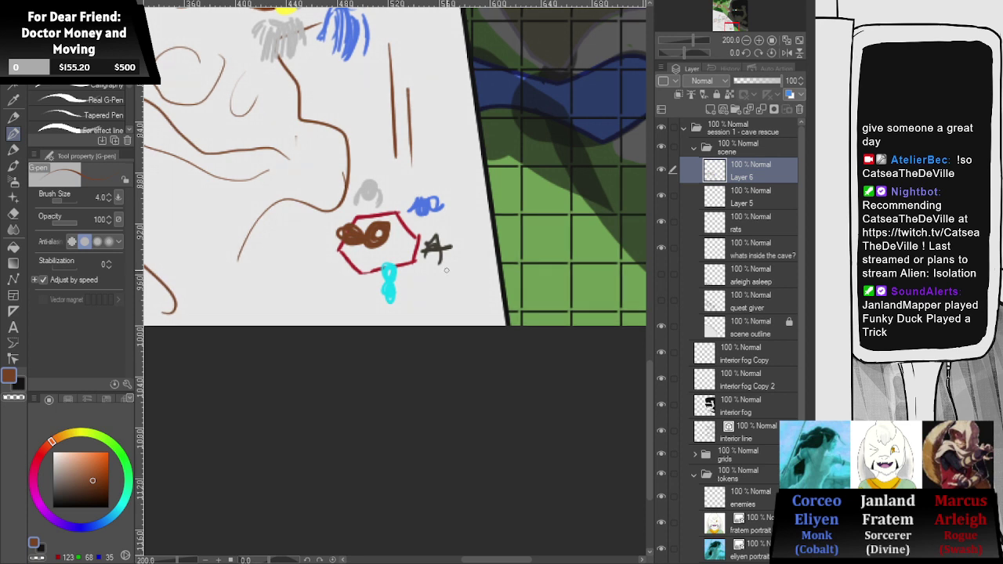
pyautogui.moveTo(51, 441)
pyautogui.mouseDown()
pyautogui.moveTo(63, 450)
pyautogui.moveTo(47, 468)
pyautogui.moveTo(43, 452)
pyautogui.mouseUp()
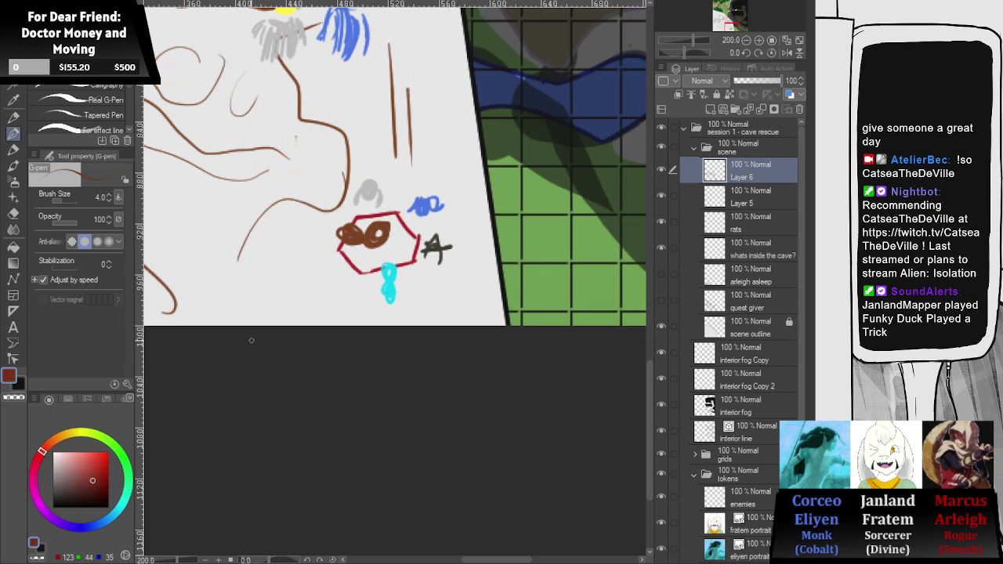
pyautogui.moveTo(293, 302)
pyautogui.mouseDown()
pyautogui.moveTo(263, 251)
pyautogui.moveTo(256, 300)
pyautogui.moveTo(288, 304)
pyautogui.moveTo(278, 266)
pyautogui.moveTo(246, 256)
pyautogui.moveTo(223, 300)
pyautogui.mouseUp()
pyautogui.click(277, 266)
pyautogui.click(288, 266)
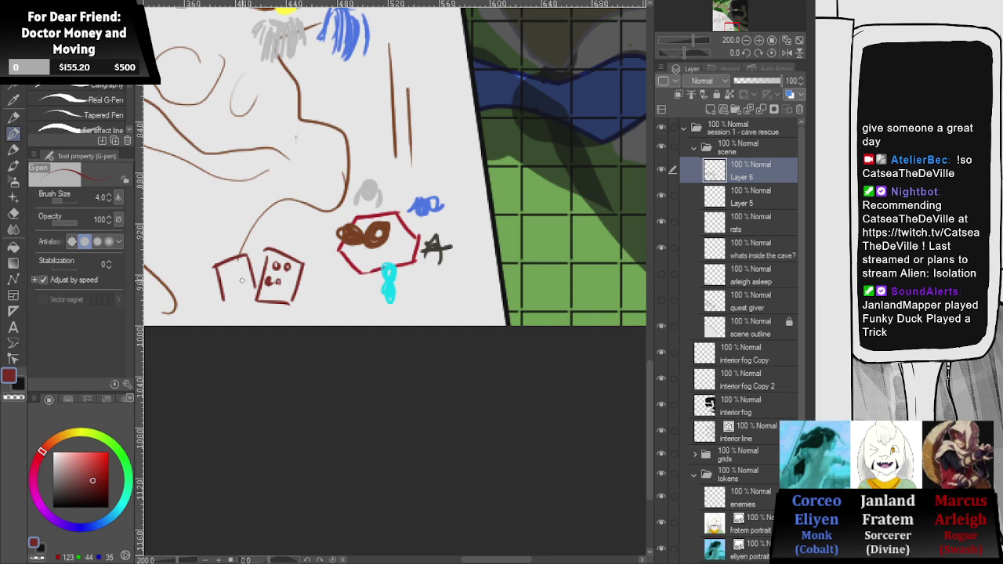
pyautogui.moveTo(238, 264)
pyautogui.mouseDown()
pyautogui.moveTo(239, 306)
pyautogui.moveTo(205, 313)
pyautogui.moveTo(220, 302)
pyautogui.moveTo(210, 283)
pyautogui.moveTo(213, 306)
pyautogui.mouseUp()
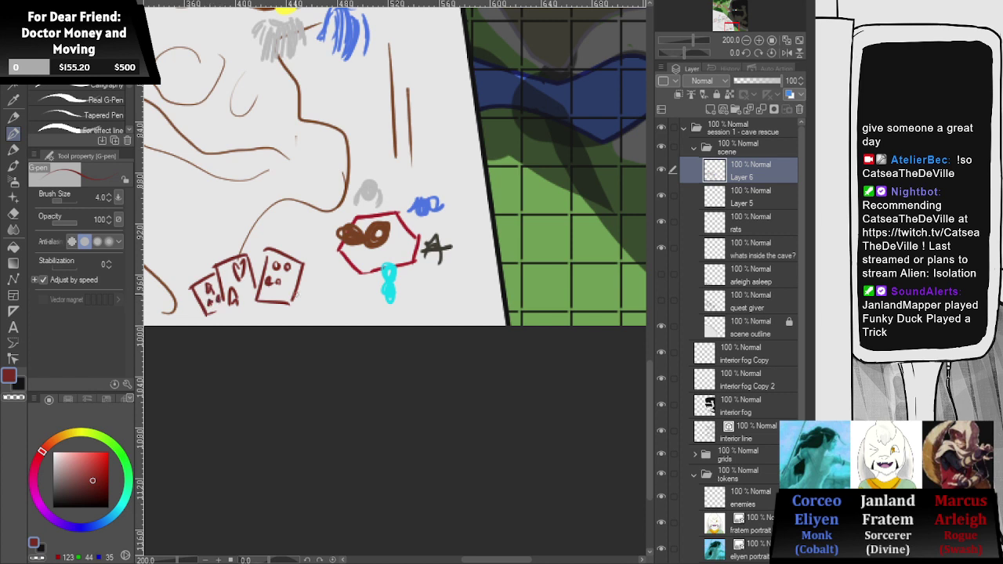
pyautogui.moveTo(311, 275)
pyautogui.mouseDown()
pyautogui.moveTo(320, 315)
pyautogui.moveTo(323, 285)
pyautogui.moveTo(309, 287)
pyautogui.moveTo(320, 301)
pyautogui.moveTo(308, 290)
pyautogui.moveTo(308, 307)
pyautogui.mouseUp()
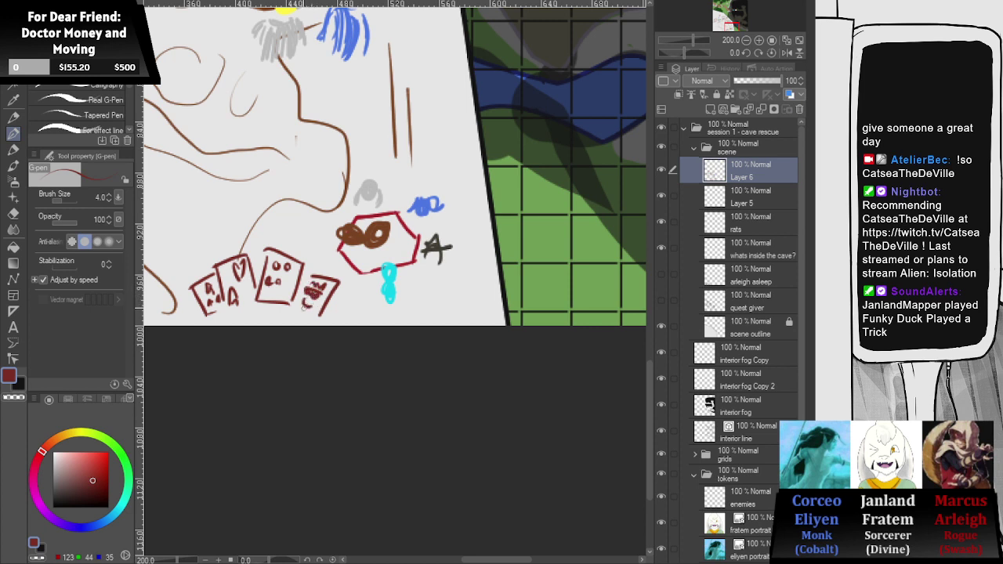
# - Sketch a fifth dark red card at the right end of the fan and add short legs beneath the hexagonal table
pyautogui.moveTo(361, 72); pyautogui.dragTo(381, 223)
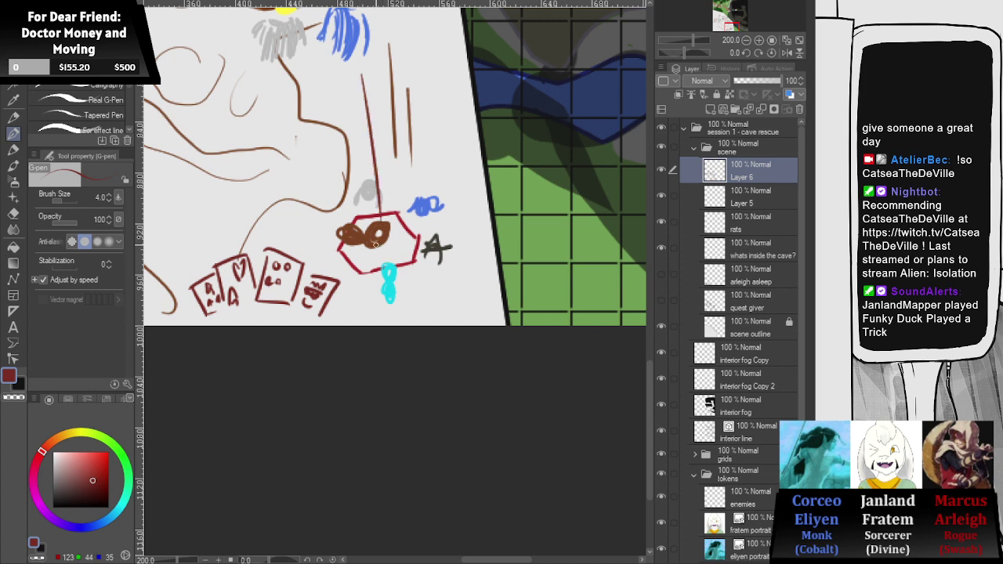
pyautogui.hotkey('ctrl', 'z')
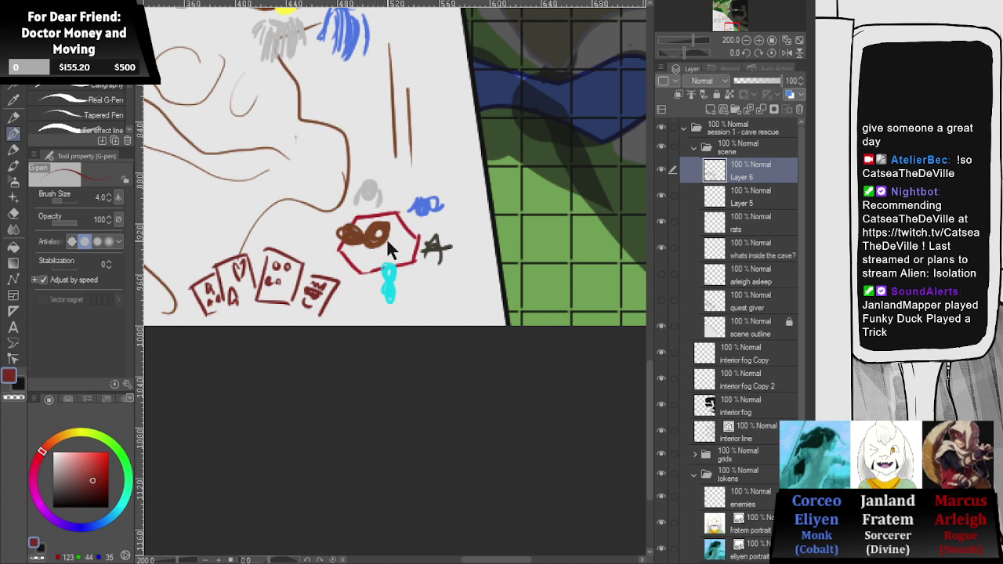
pyautogui.moveTo(339, 296); pyautogui.dragTo(349, 324)
pyautogui.moveTo(332, 302); pyautogui.dragTo(335, 315)
pyautogui.moveTo(327, 304)
pyautogui.mouseDown()
pyautogui.moveTo(326, 313)
pyautogui.moveTo(345, 309)
pyautogui.mouseUp()
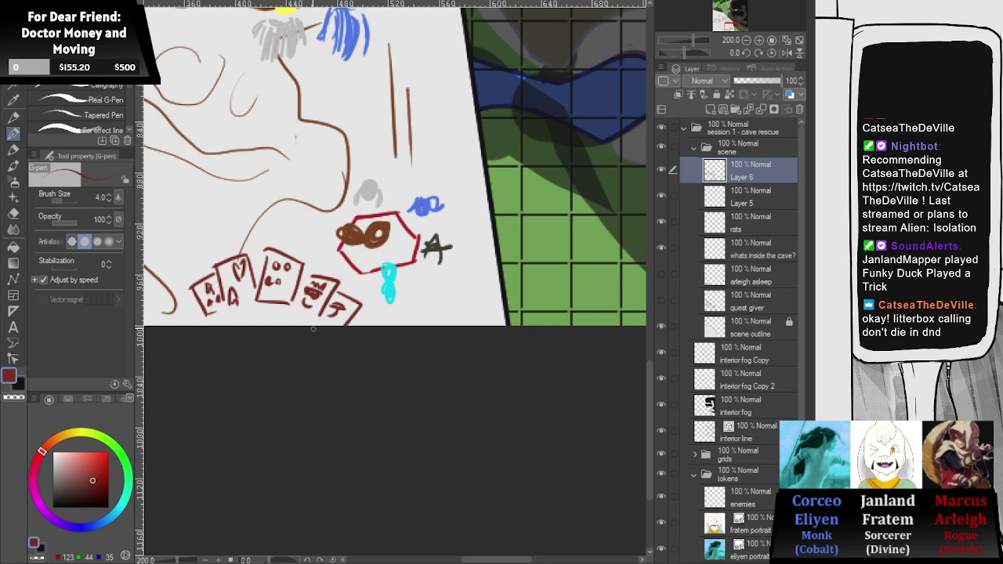
pyautogui.moveTo(408, 268)
pyautogui.mouseDown()
pyautogui.moveTo(408, 291)
pyautogui.moveTo(364, 288)
pyautogui.mouseUp()
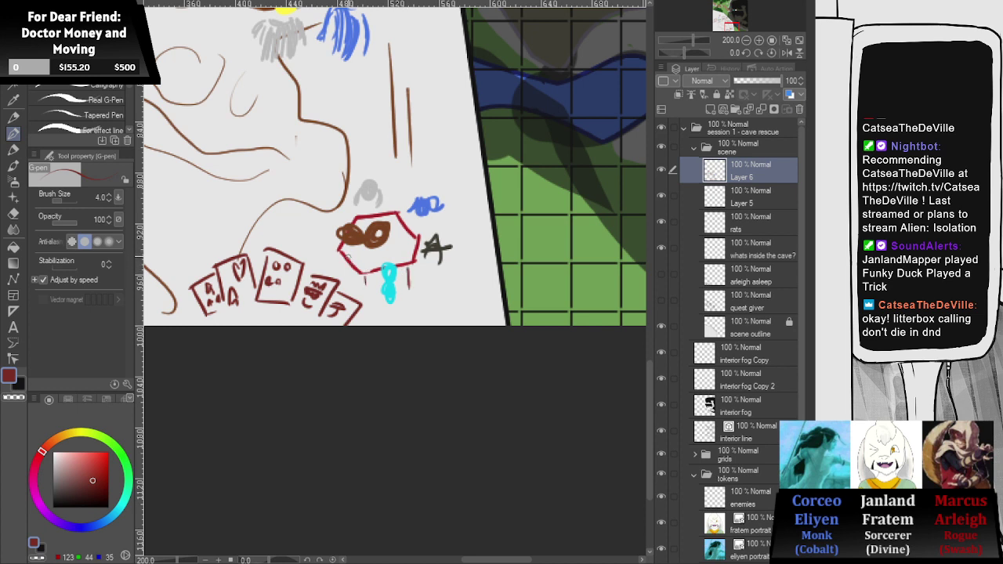